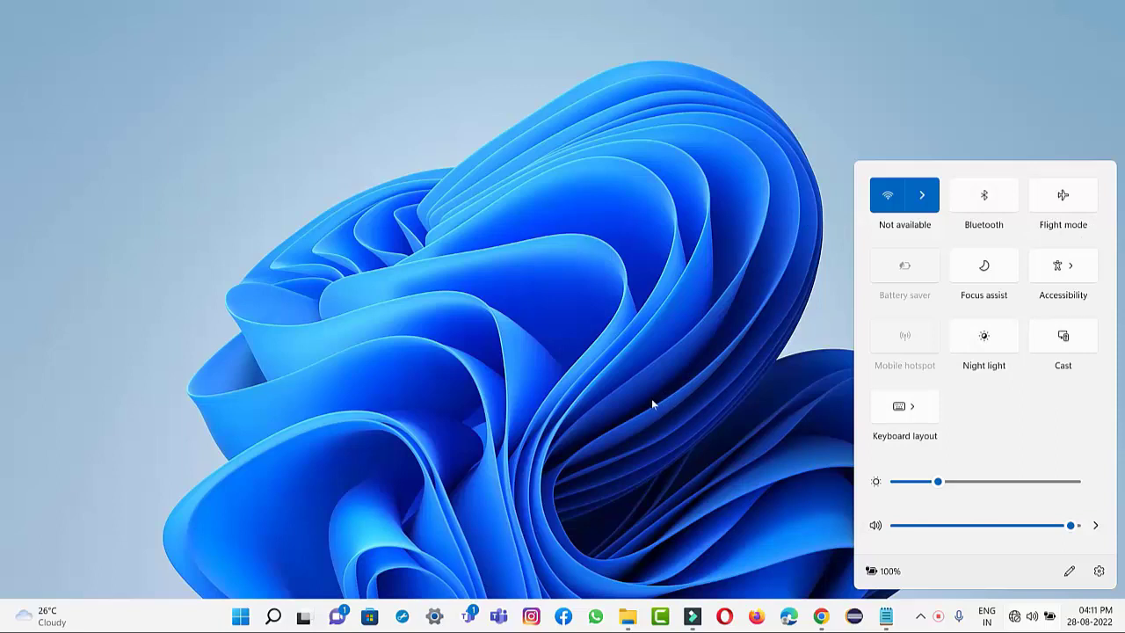
Dismiss the quick settings flyout, bring it up again to view it, and dismiss it once more
{"action": "key", "text": "Escape"}
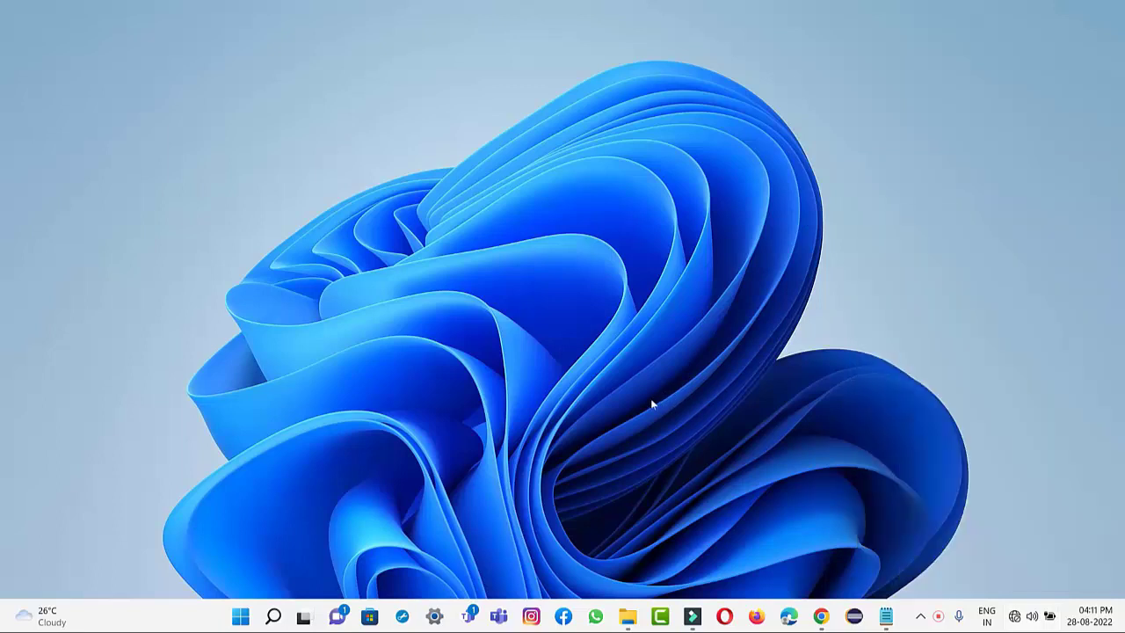
{"action": "key", "text": "super+a"}
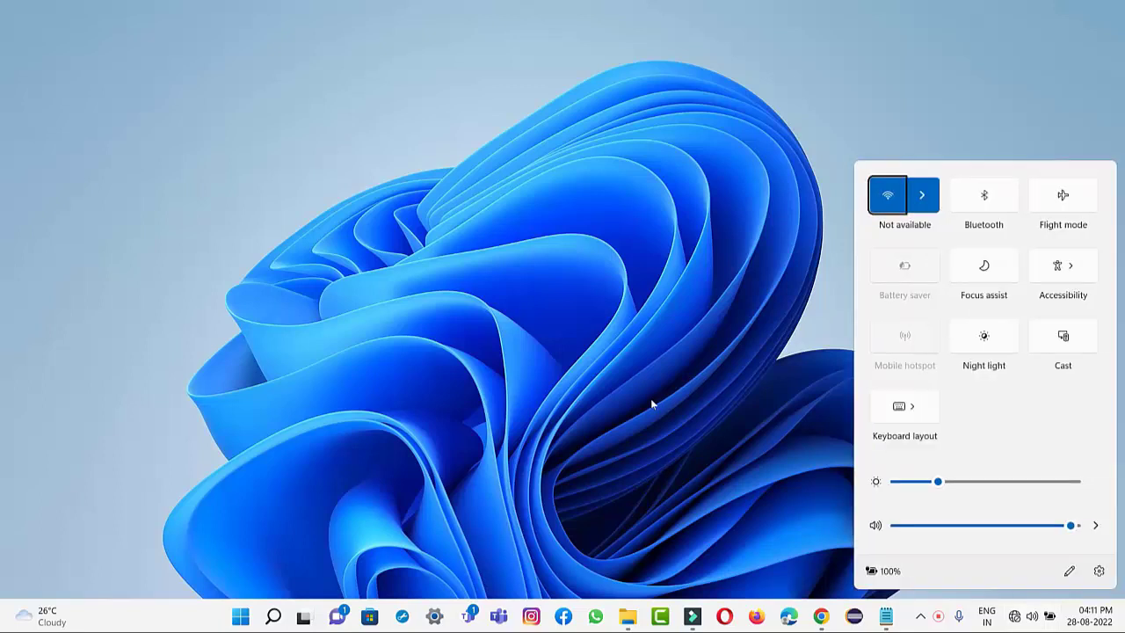
{"action": "key", "text": "Escape"}
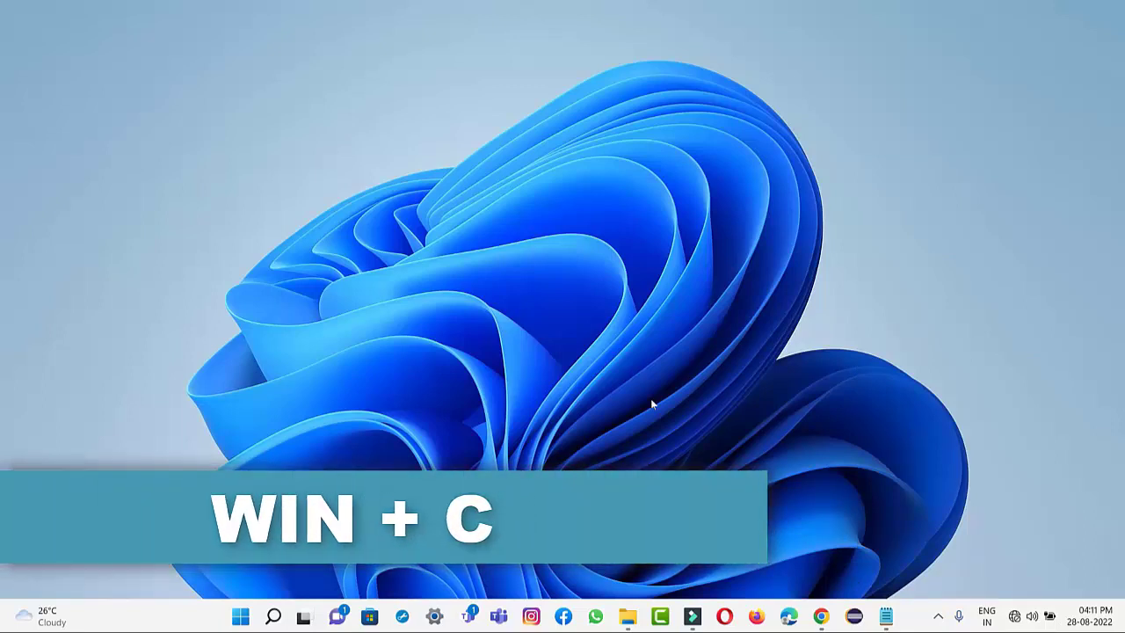
Open the Microsoft Teams chat flyout to view the recent chats, and dismiss it
{"action": "key", "text": "super+c"}
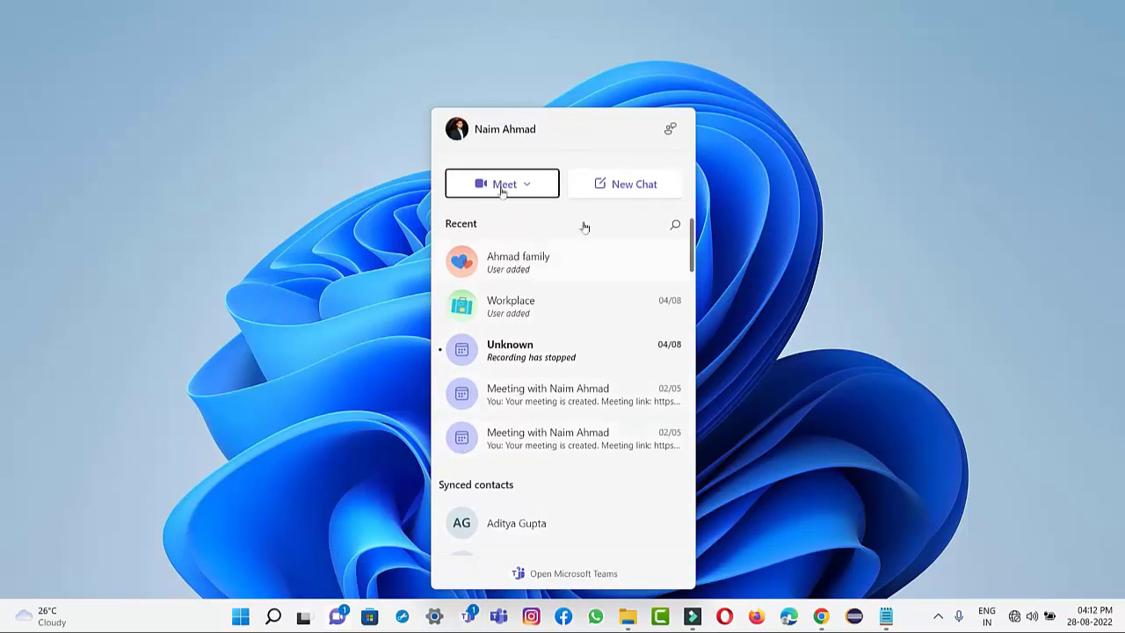
{"action": "left_click", "coordinate": [817, 197]}
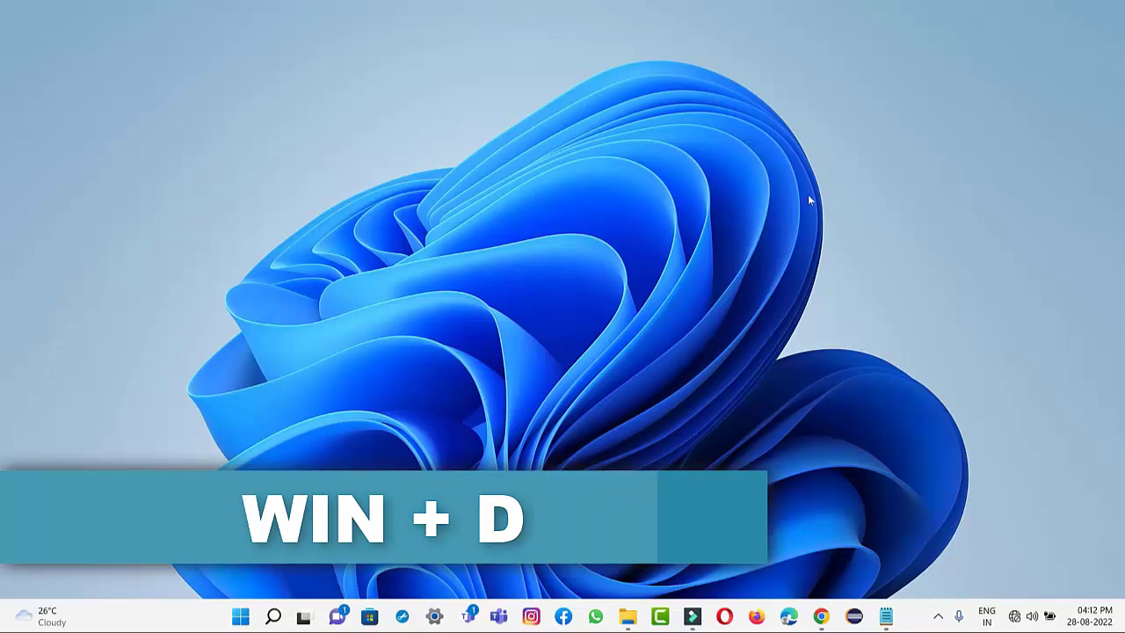
Bring up the Notepad window and toggle between it and the desktop, ending on the bare desktop
{"action": "left_click", "coordinate": [886, 616]}
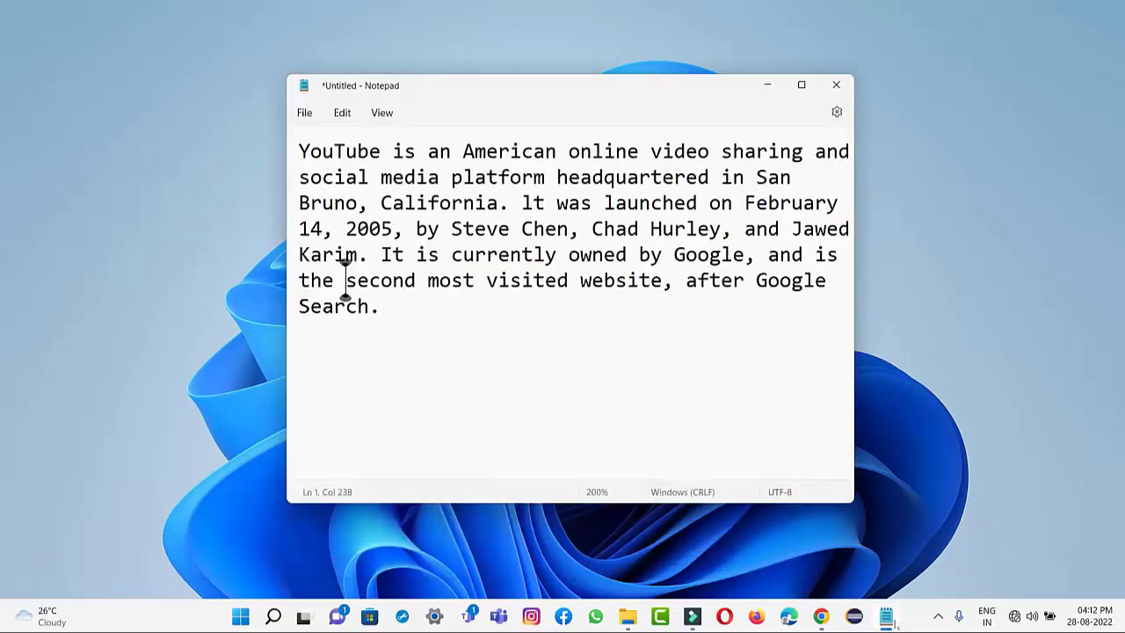
{"action": "key", "text": "super+d"}
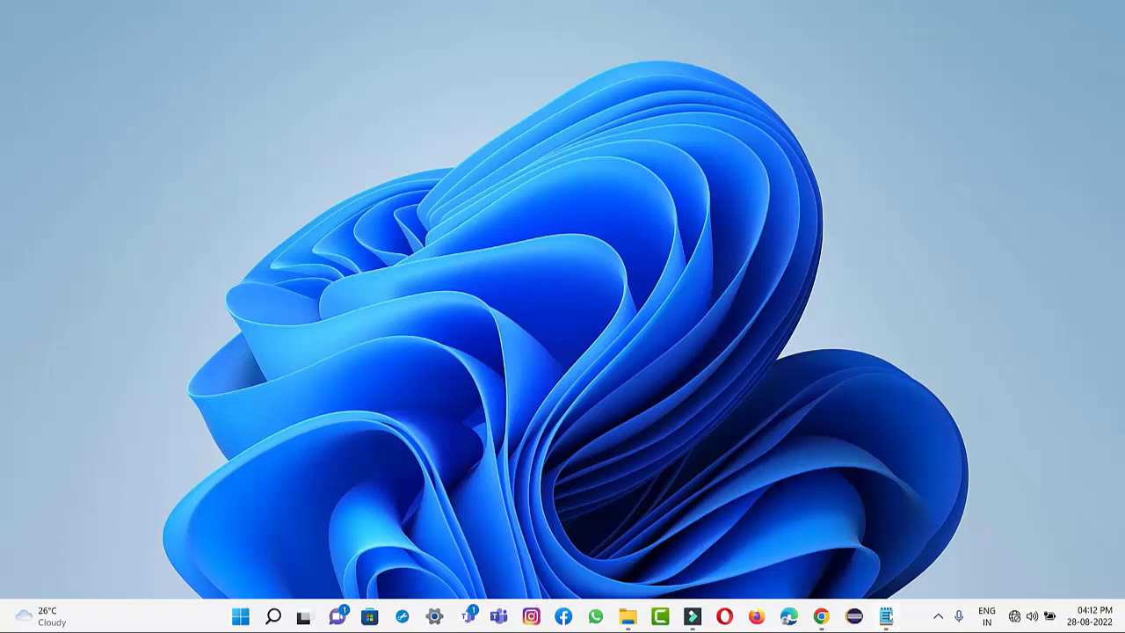
{"action": "key", "text": "super+d"}
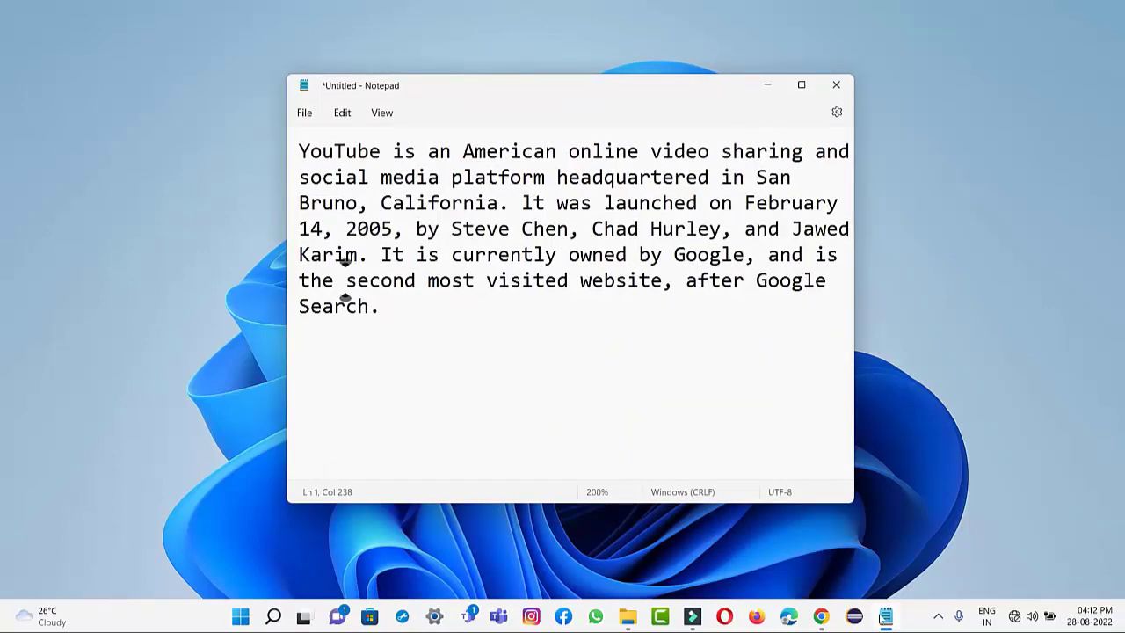
{"action": "key", "text": "super+d"}
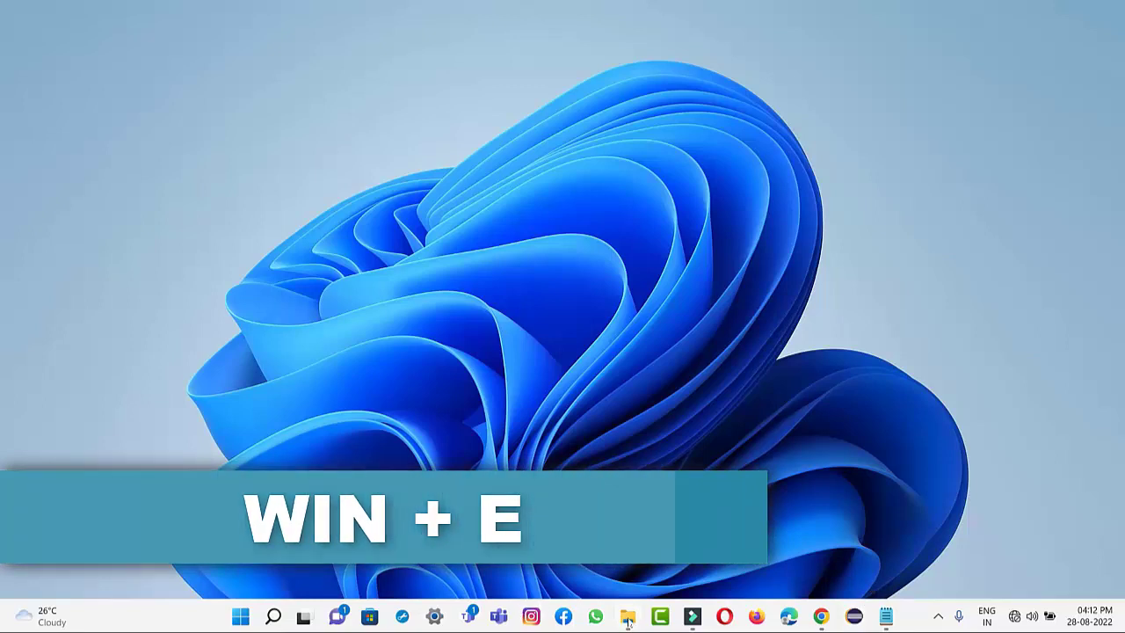
Open a File Explorer window on This PC to view its folders and drives, and minimize it
{"action": "key", "text": "super+e"}
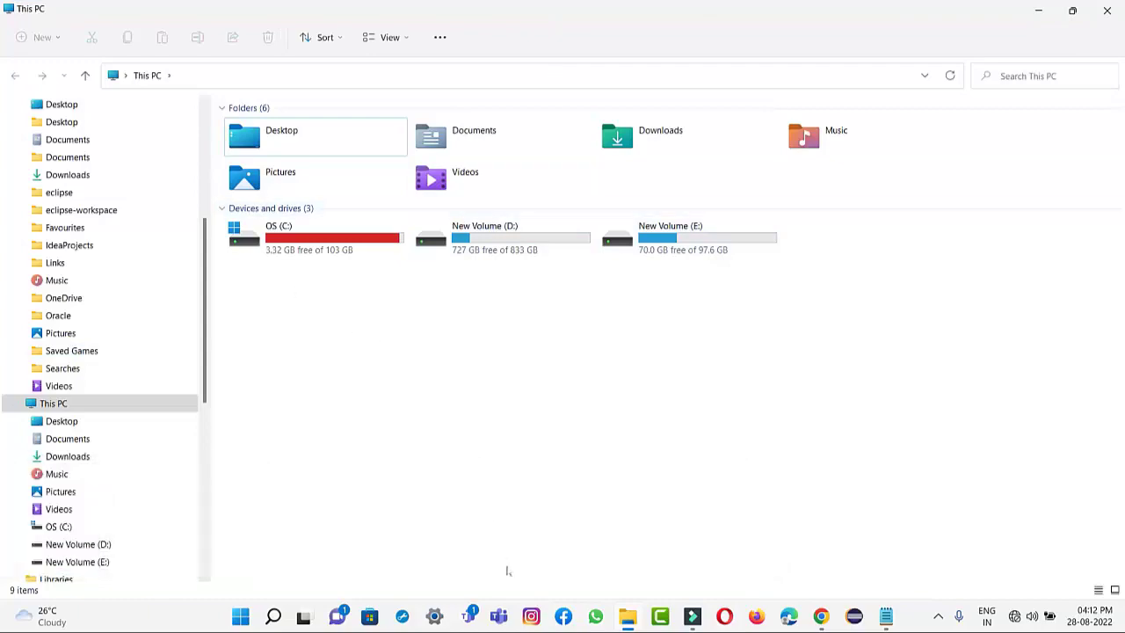
{"action": "left_click", "coordinate": [1038, 10]}
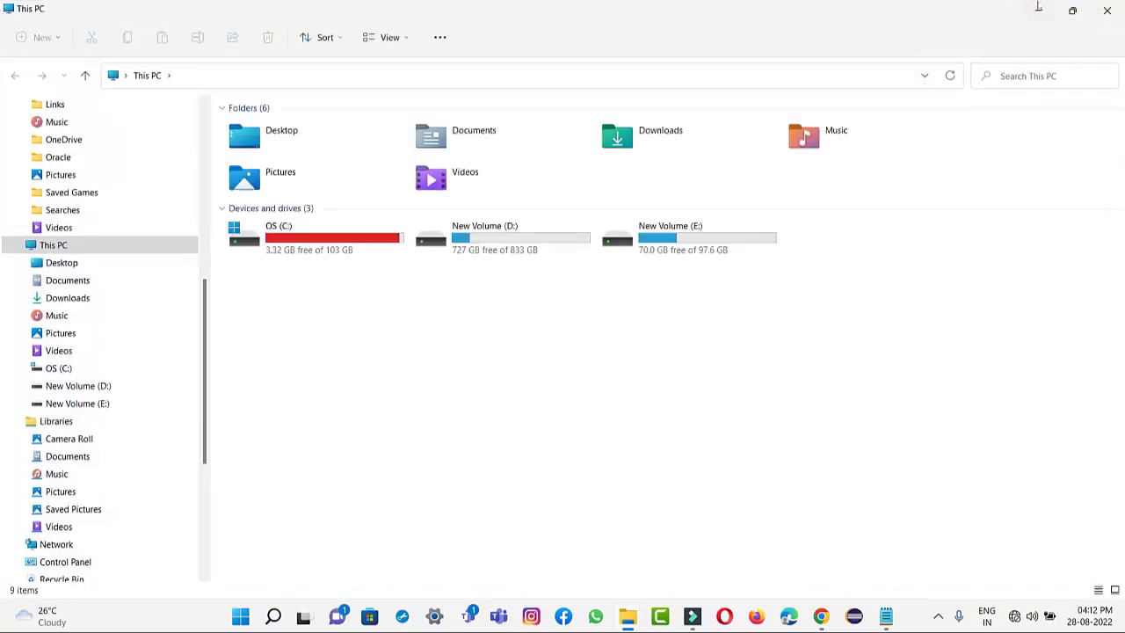
{"action": "left_click", "coordinate": [1038, 9]}
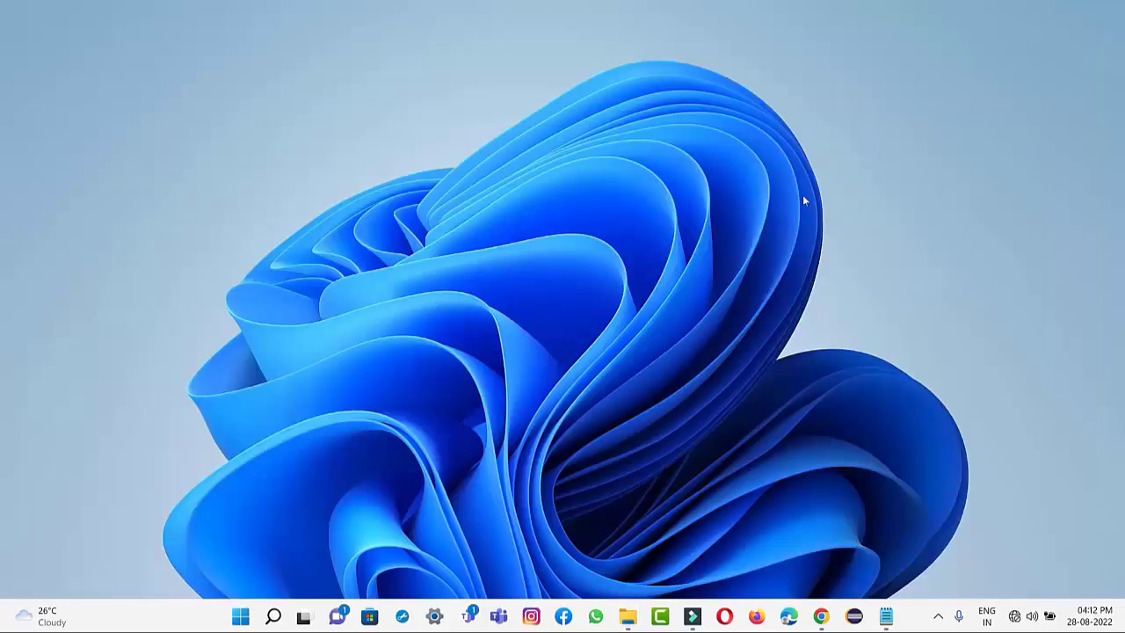
Launch Settings from the pinned apps in Start and close its window
{"action": "left_click", "coordinate": [240, 617]}
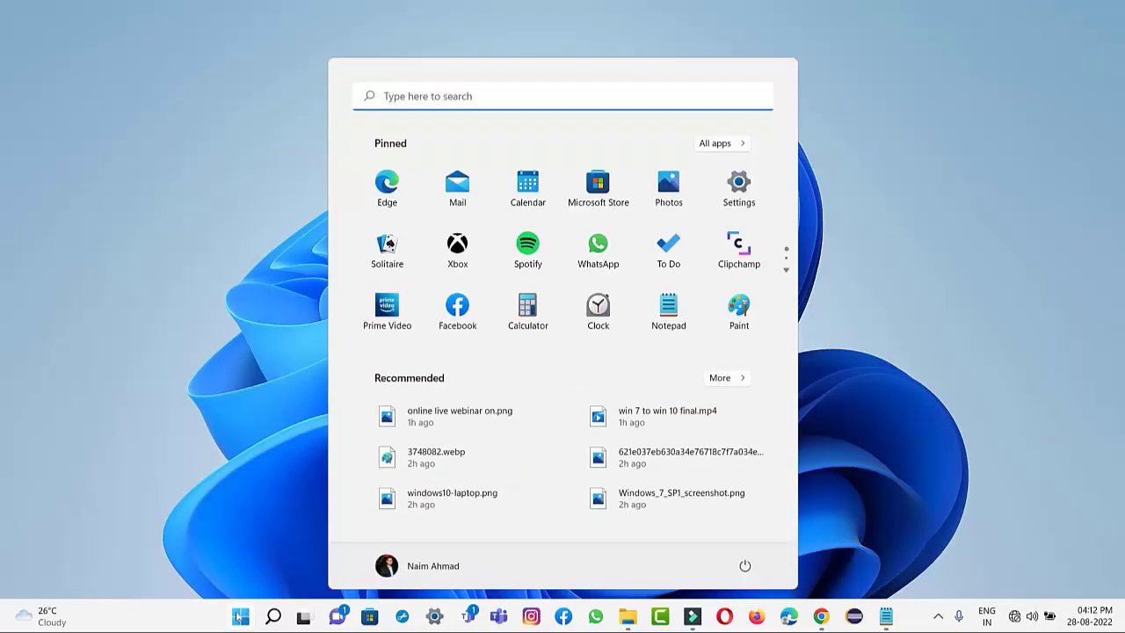
{"action": "left_click", "coordinate": [738, 186]}
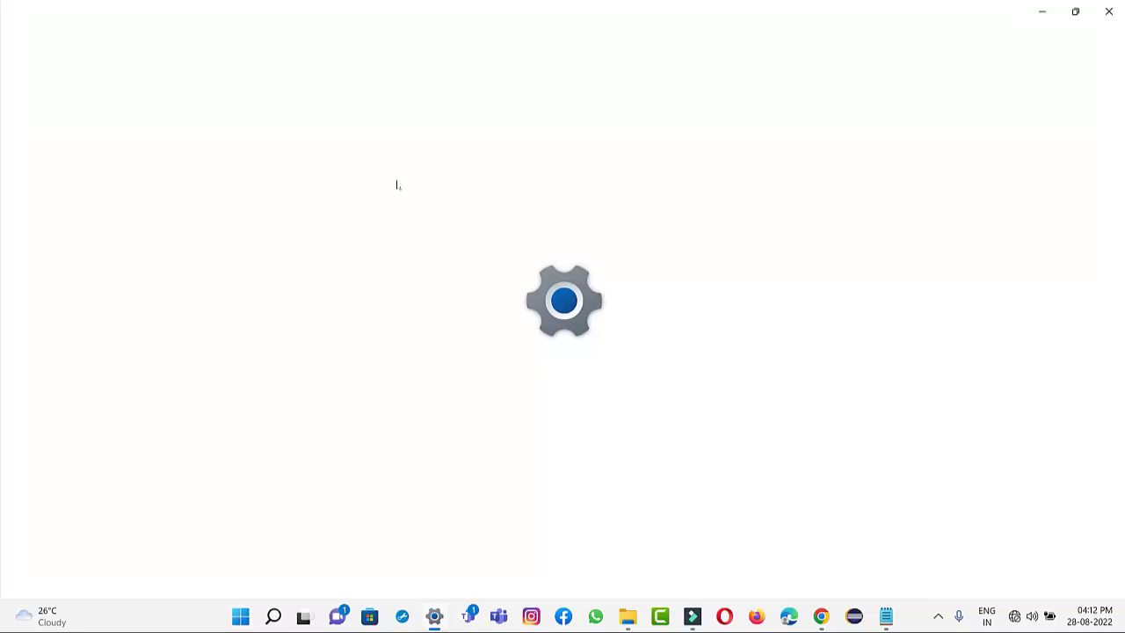
{"action": "left_click", "coordinate": [1109, 11]}
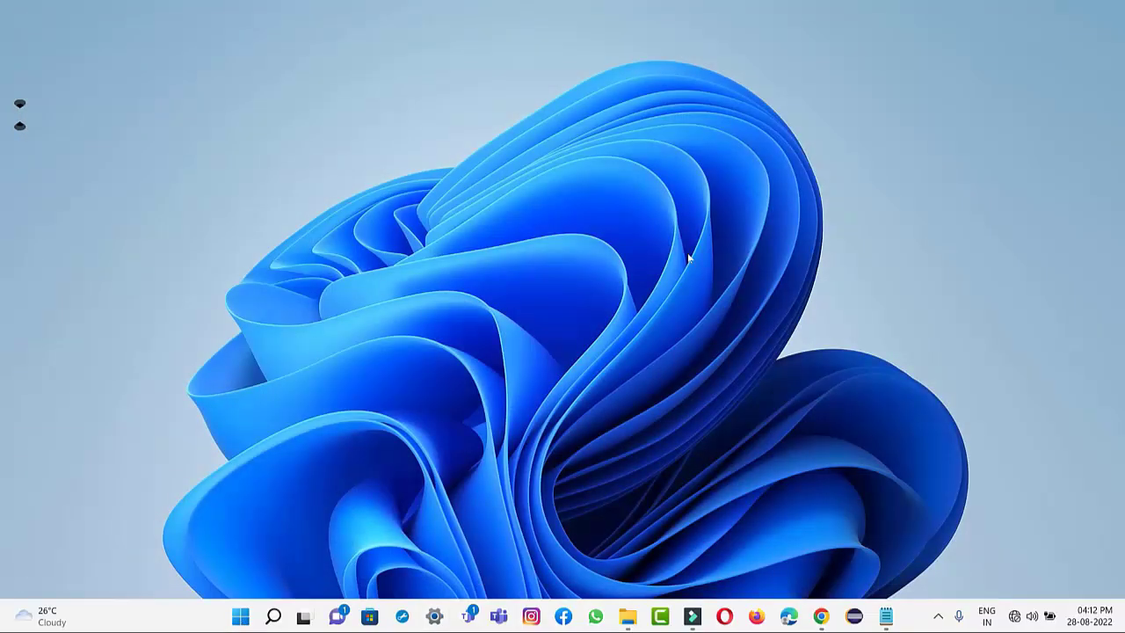
Open Settings directly from the desktop to view the System page, and return to the desktop
{"action": "key", "text": "super+i"}
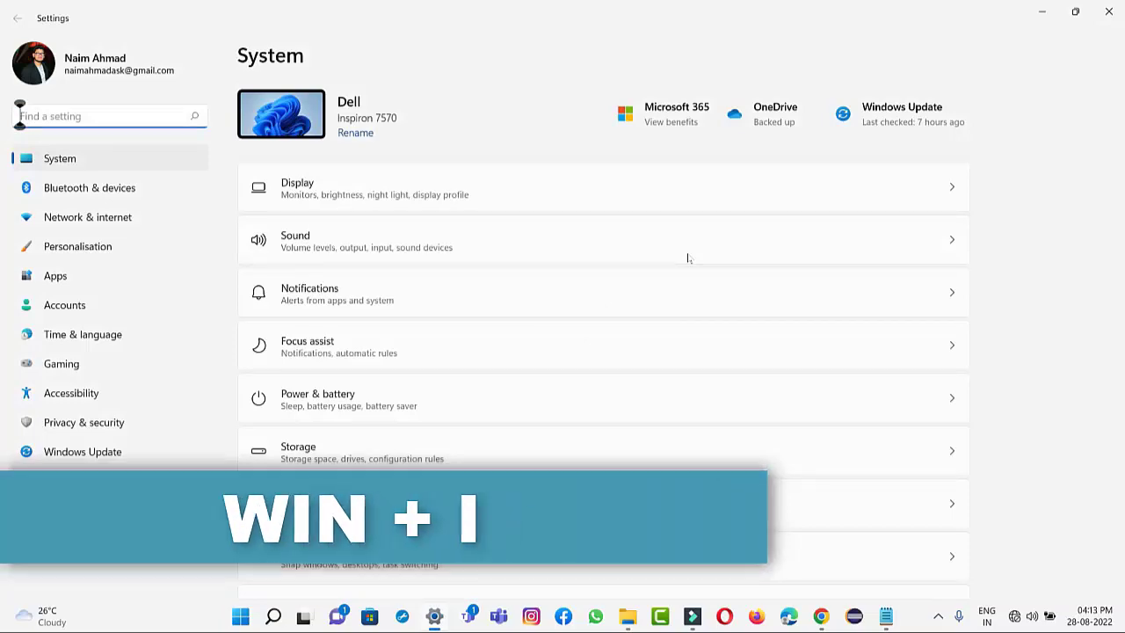
{"action": "key", "text": "super+d"}
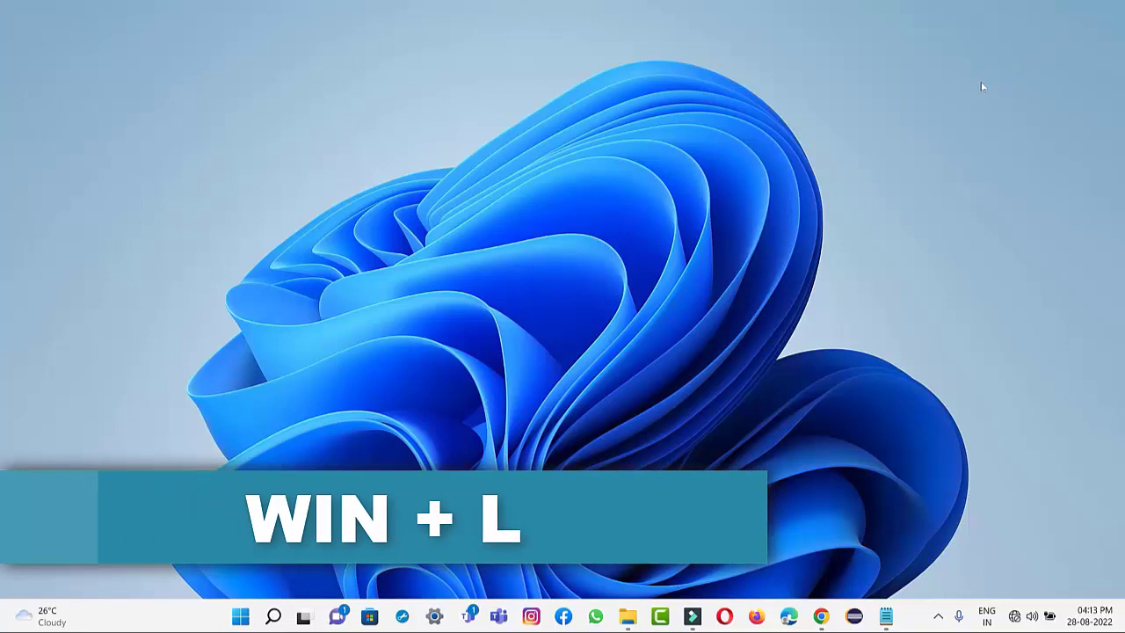
Open Start over the desktop and dismiss it without launching anything
{"action": "key", "text": "super"}
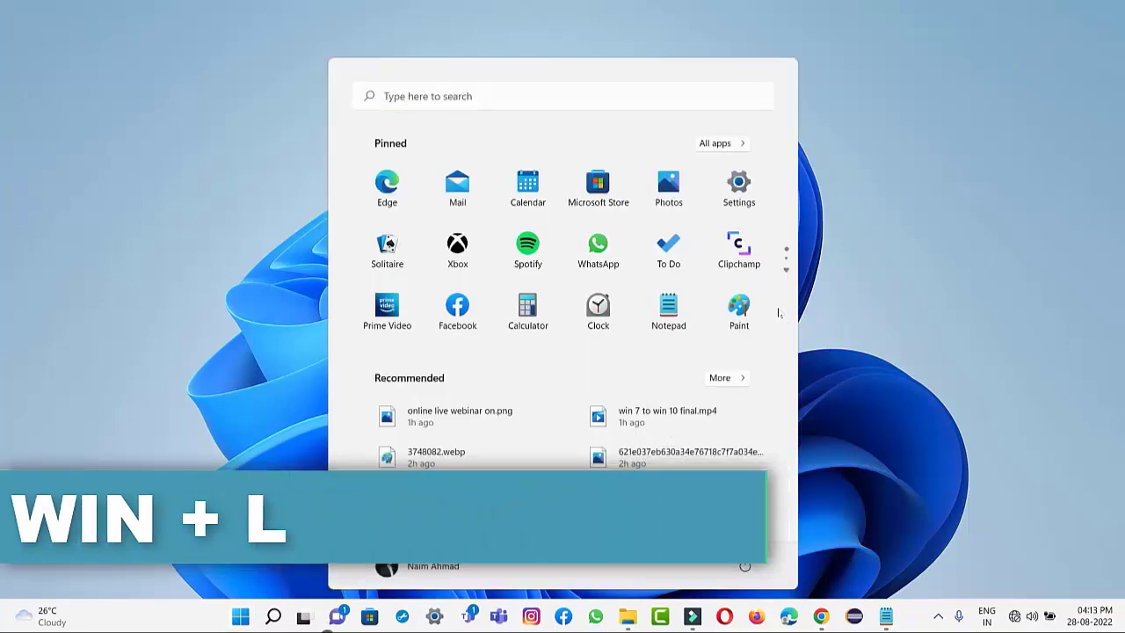
{"action": "left_click", "coordinate": [884, 279]}
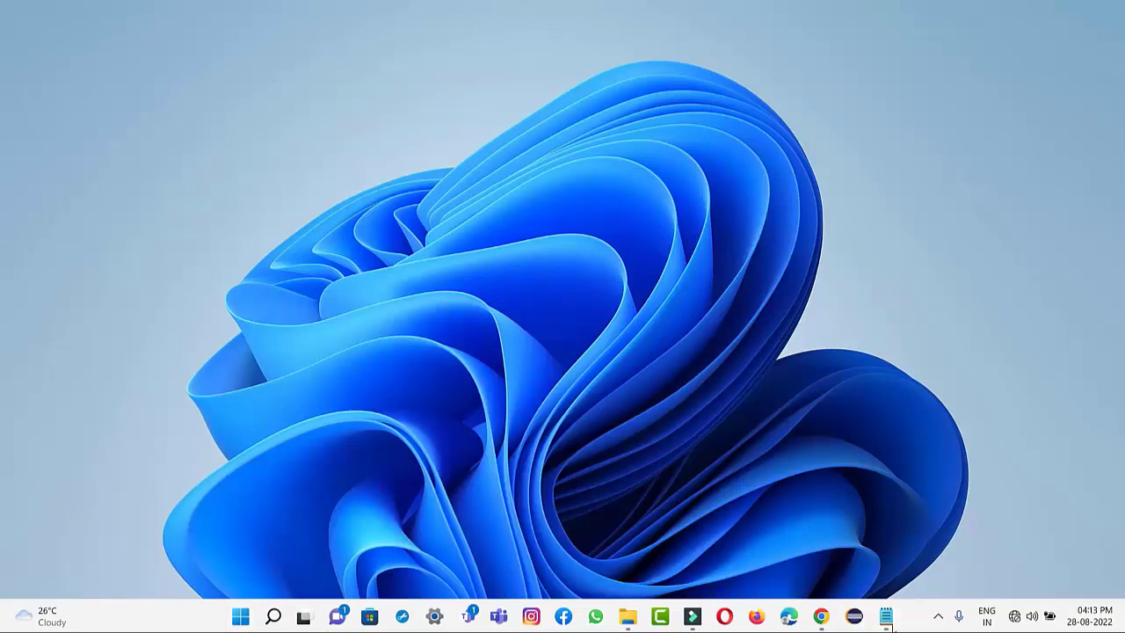
Bring up the Notepad and Chrome windows, check File Explorer, and leave Chrome's new tab page in front
{"action": "left_click", "coordinate": [886, 617]}
{"action": "left_click", "coordinate": [820, 615]}
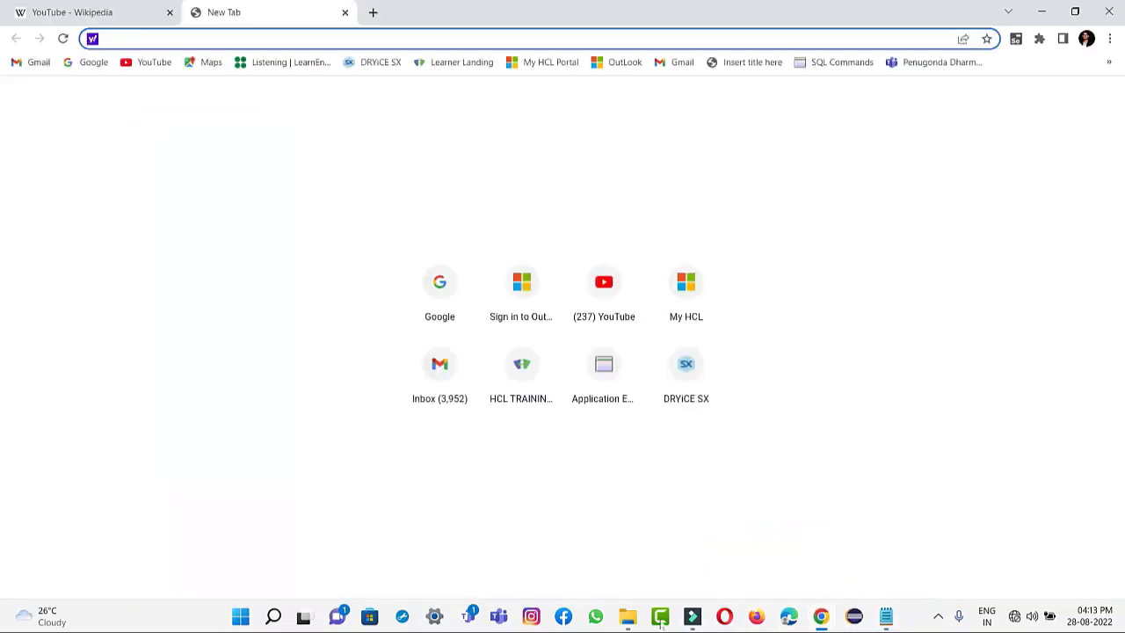
{"action": "left_click", "coordinate": [626, 616]}
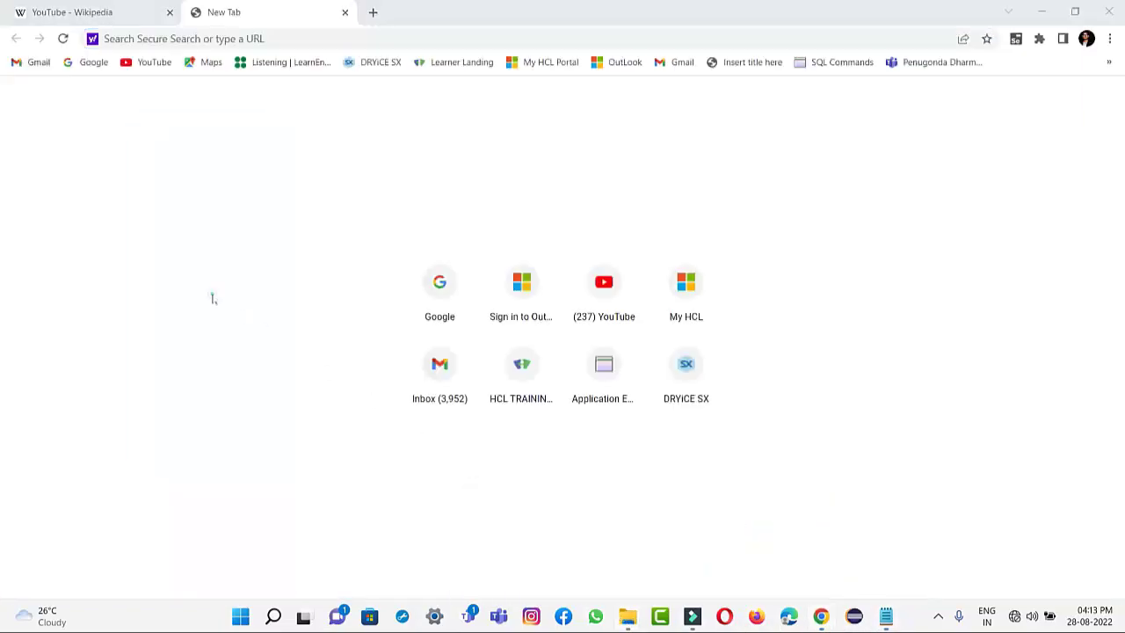
{"action": "left_click", "coordinate": [214, 145]}
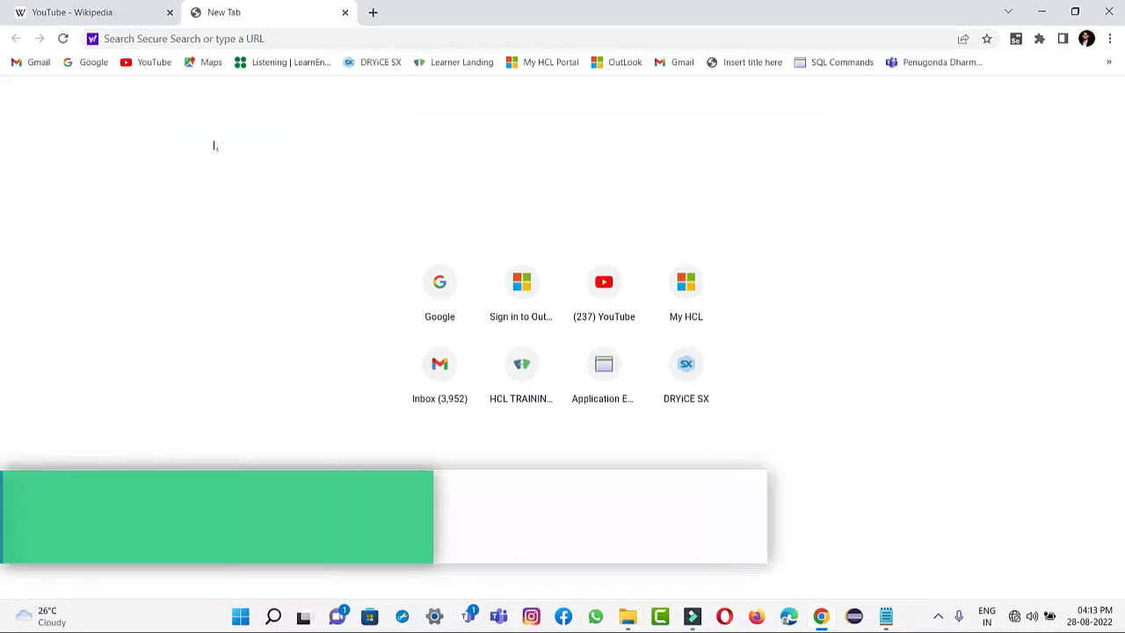
Minimize all open windows and restore them, and repeat the switch by showing the desktop and bringing the windows back
{"action": "key", "text": "super+m"}
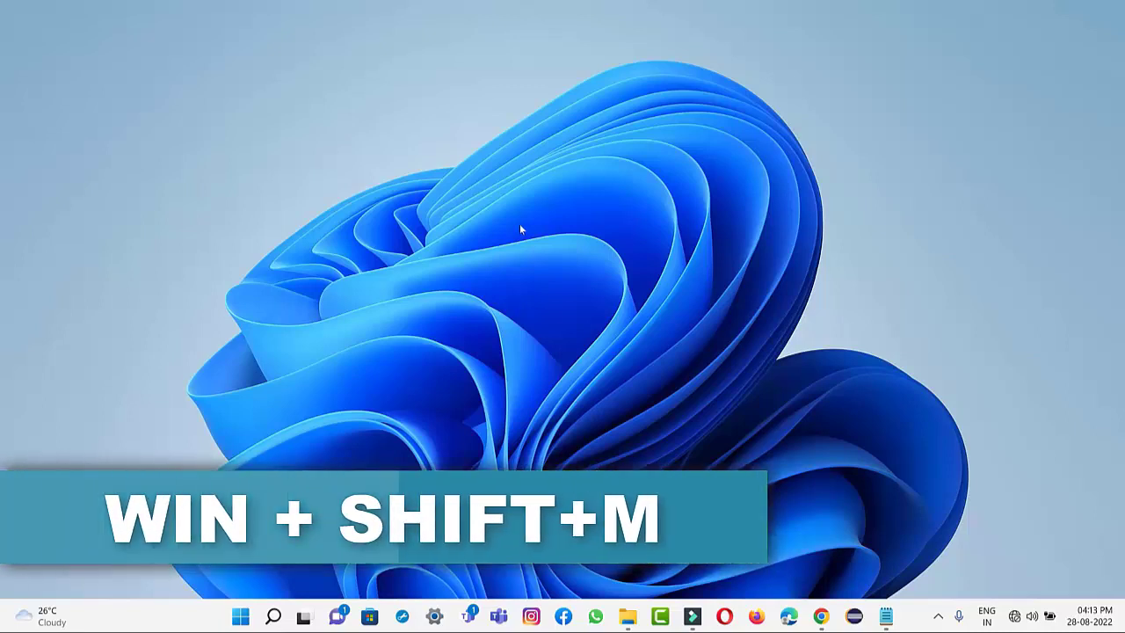
{"action": "key", "text": "super+shift+m"}
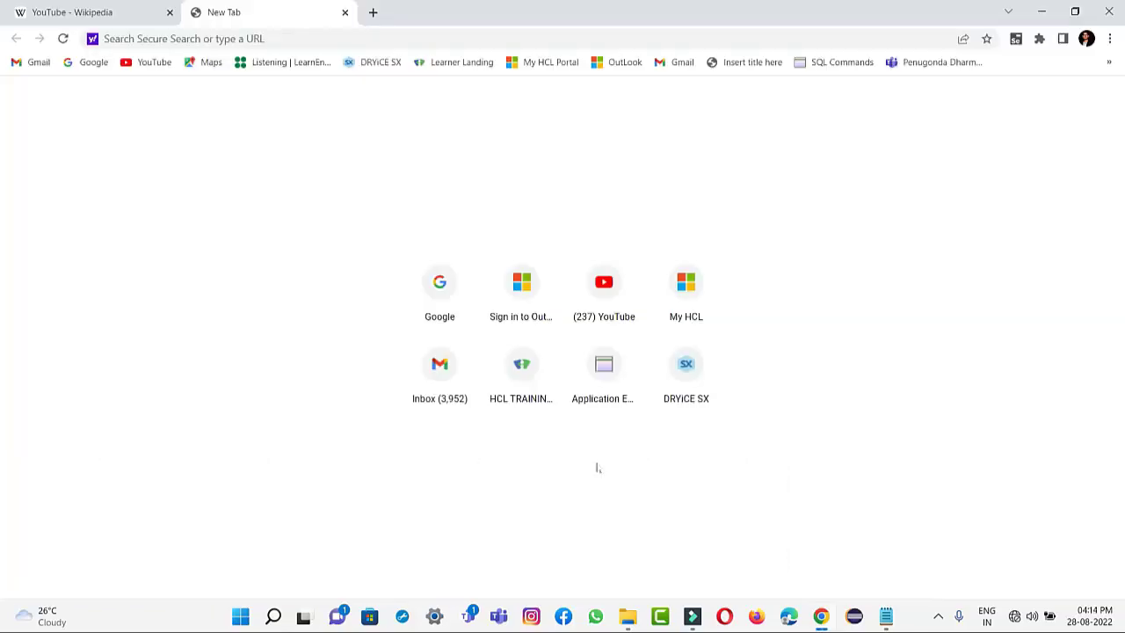
{"action": "key", "text": "super+d"}
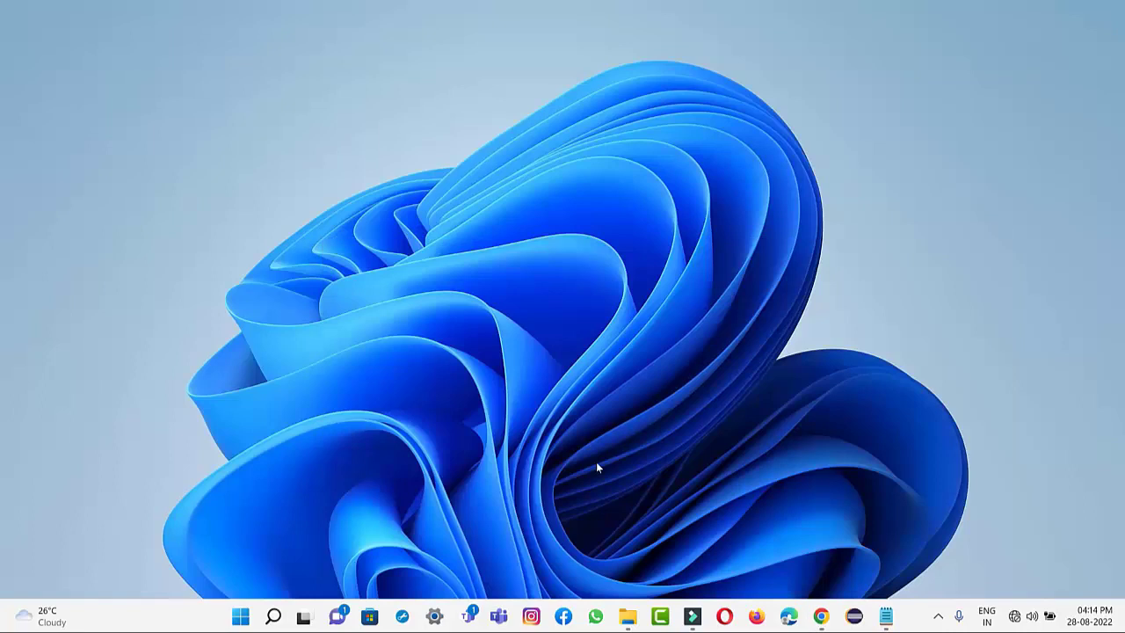
{"action": "key", "text": "super+d"}
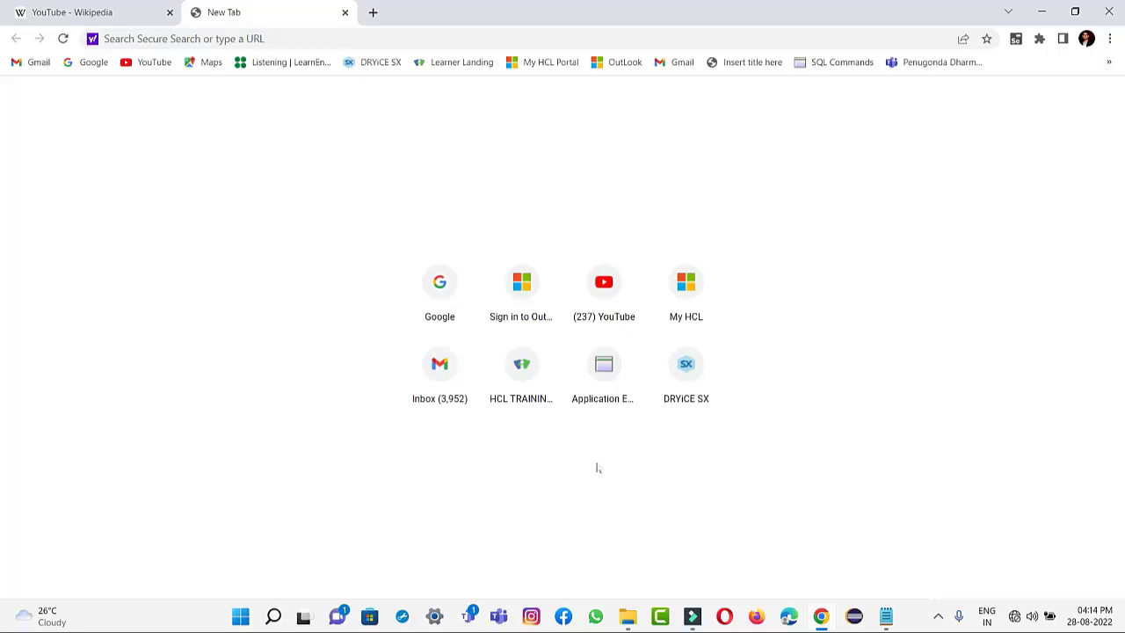
Minimize the Chrome window and the Notepad window individually to clear the desktop
{"action": "left_click", "coordinate": [1045, 12]}
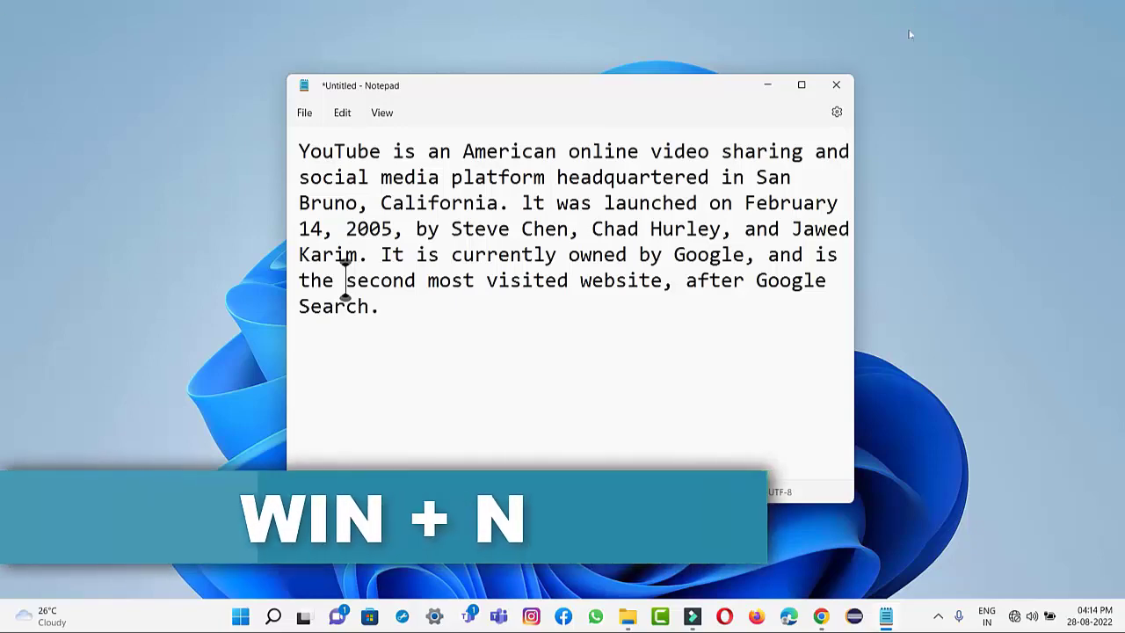
{"action": "left_click", "coordinate": [766, 86]}
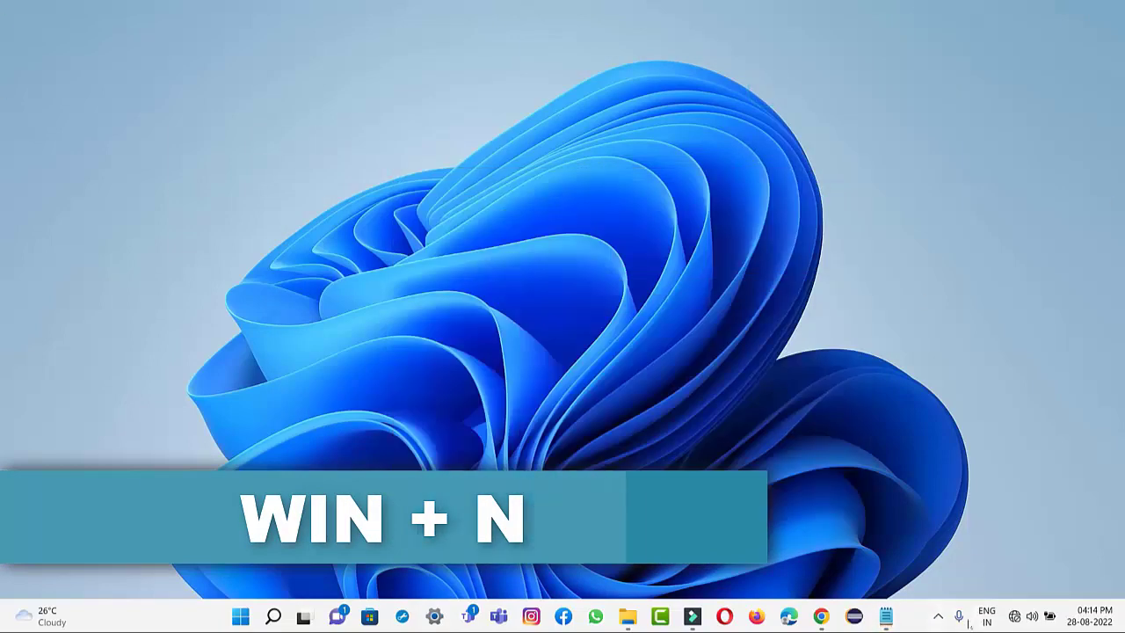
Open and close the notification and calendar flyout repeatedly to view the current month
{"action": "key", "text": "super+n"}
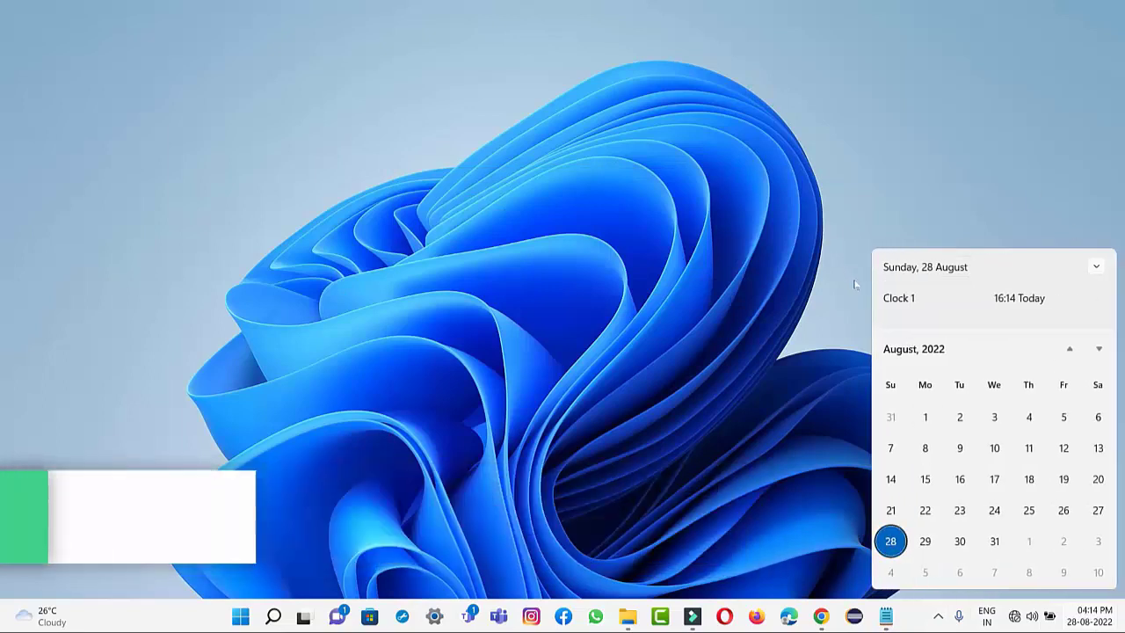
{"action": "left_click", "coordinate": [517, 161]}
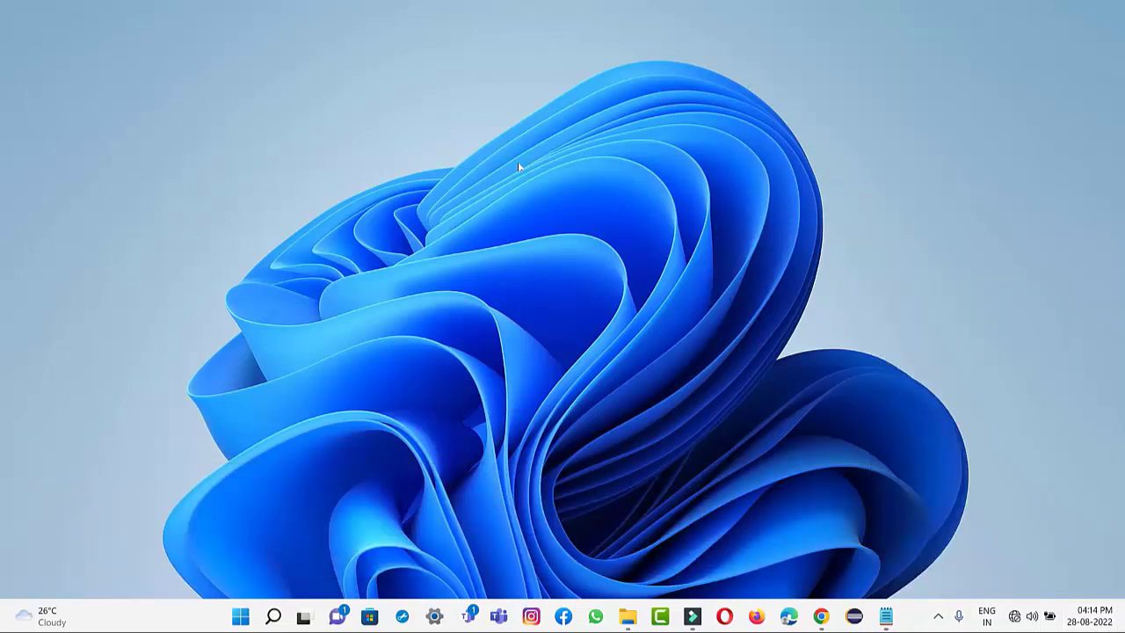
{"action": "key", "text": "super+n"}
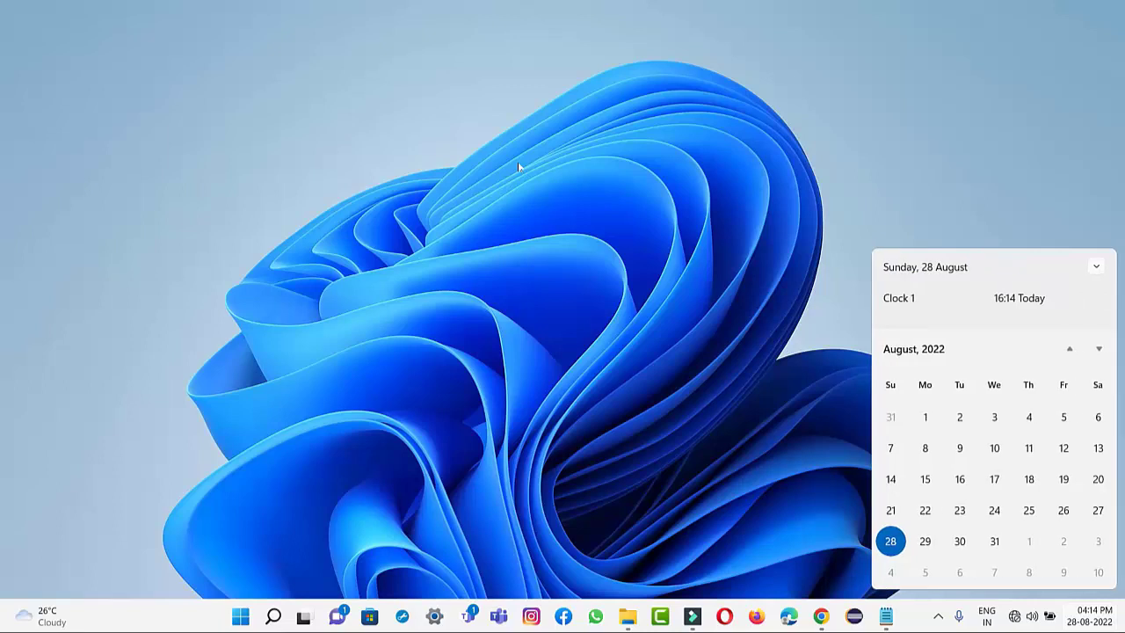
{"action": "key", "text": "super+n"}
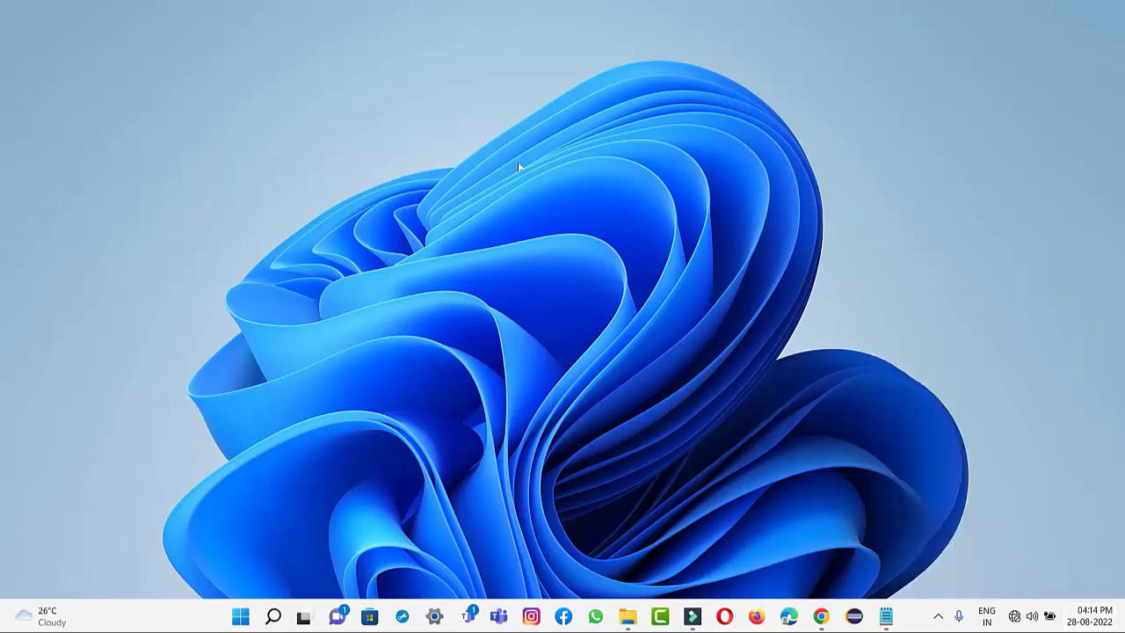
{"action": "key", "text": "super+n"}
{"action": "key", "text": "super+n"}
{"action": "key", "text": "super+n"}
{"action": "key", "text": "super+n"}
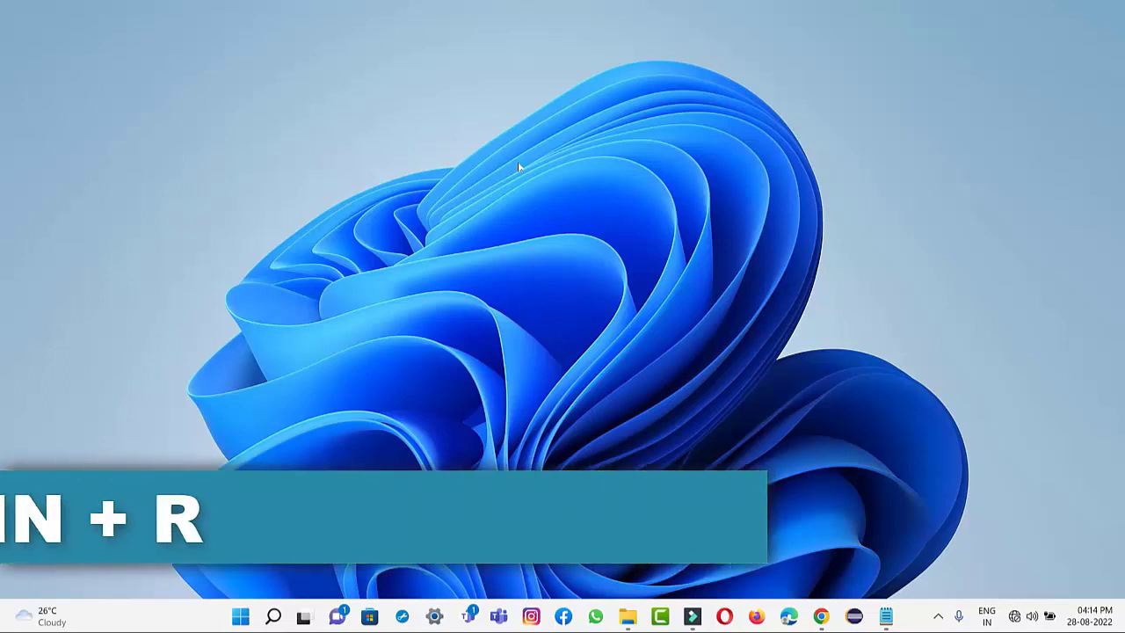
Open the Run dialog and move it up toward the middle of the desktop
{"action": "key", "text": "super+r"}
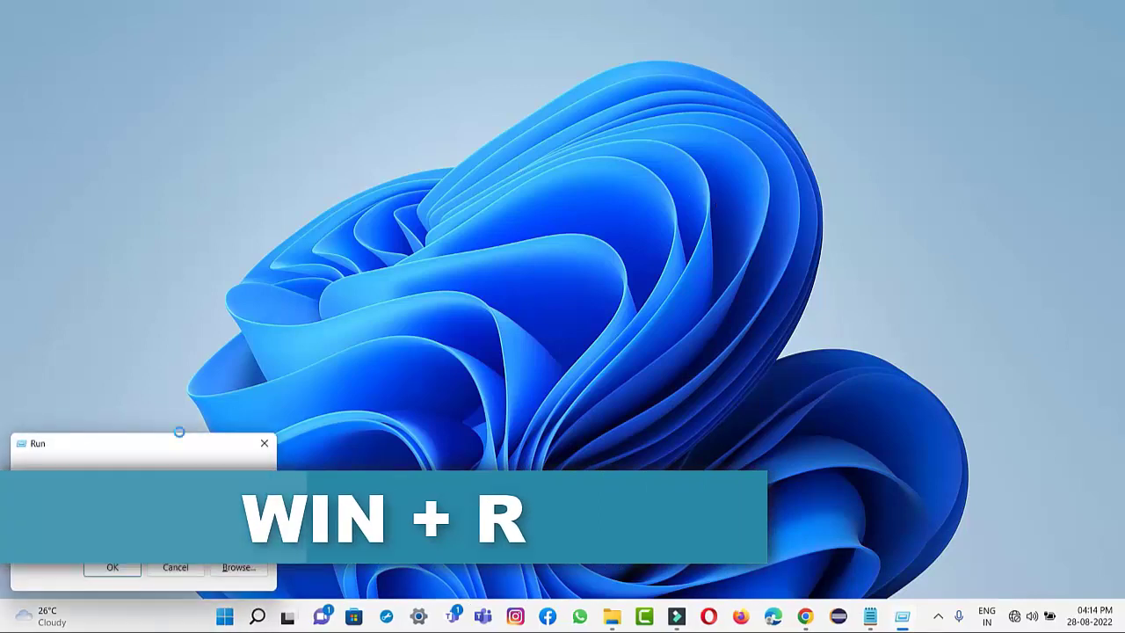
{"action": "left_click_drag", "start_coordinate": [182, 439], "coordinate": [398, 242]}
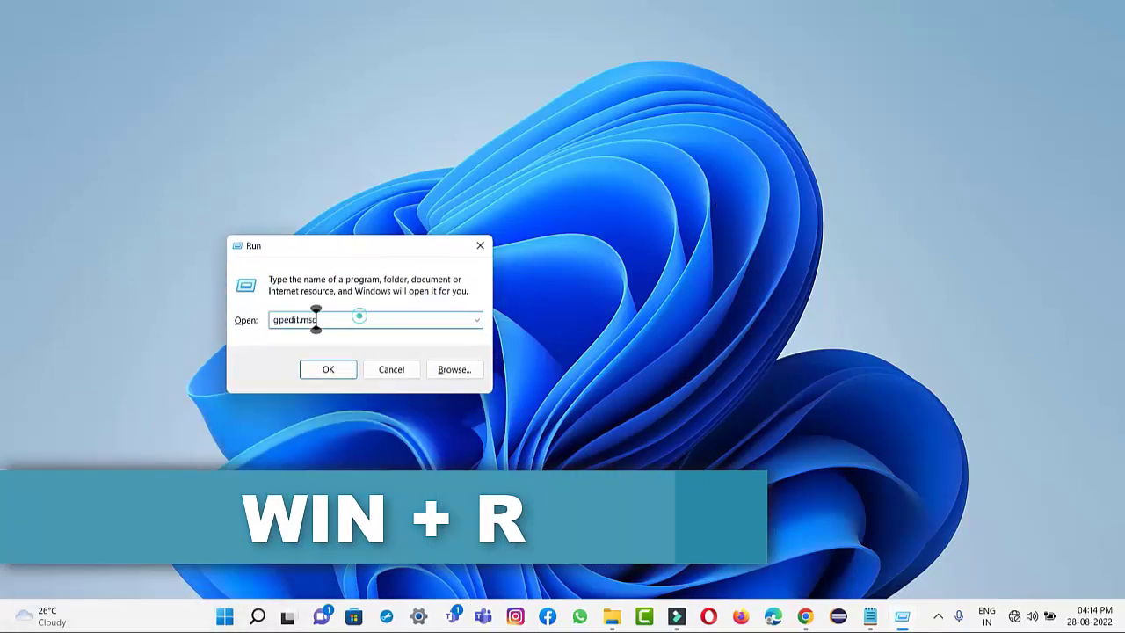
Clear the command entered in the Run dialog and close the dialog
{"action": "key", "text": "BackSpace"}
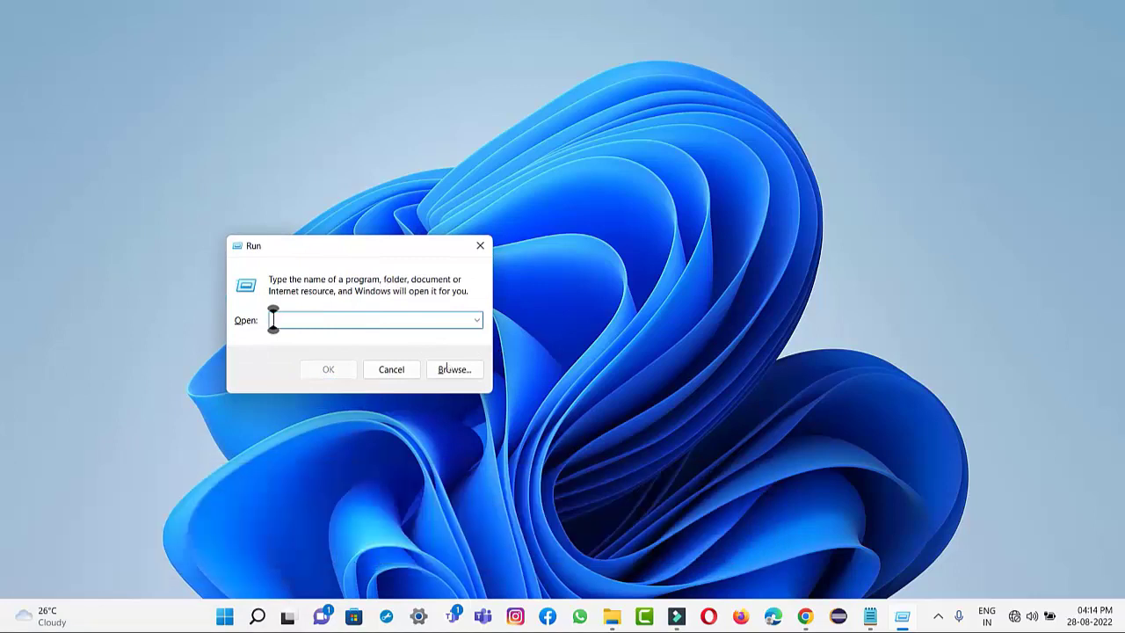
{"action": "left_click_drag", "start_coordinate": [334, 248], "coordinate": [312, 262]}
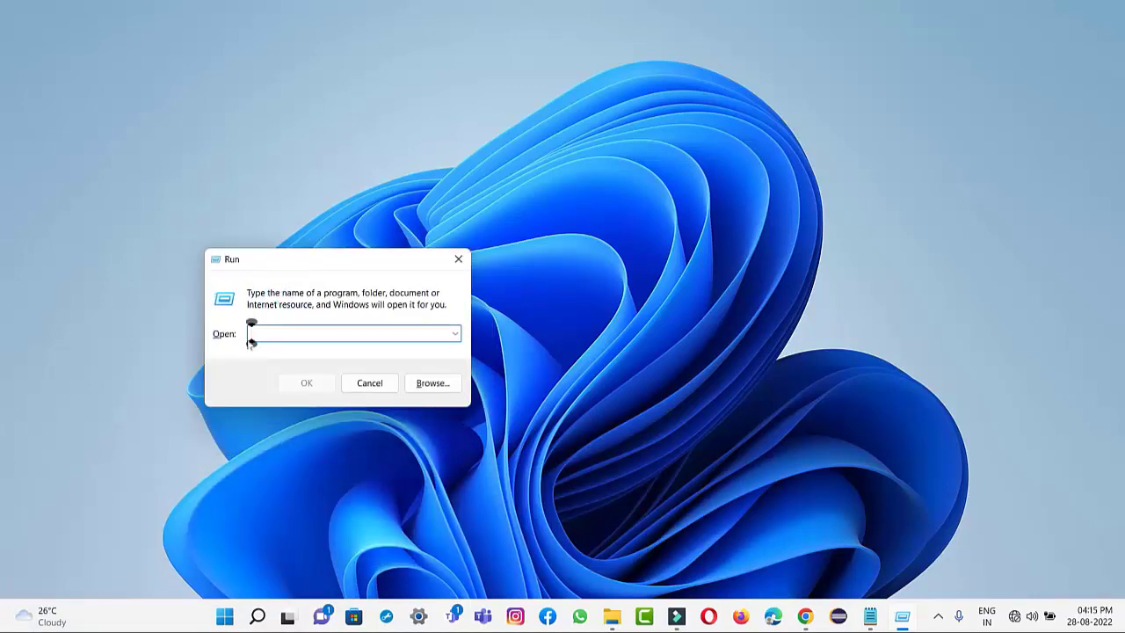
{"action": "left_click", "coordinate": [458, 258]}
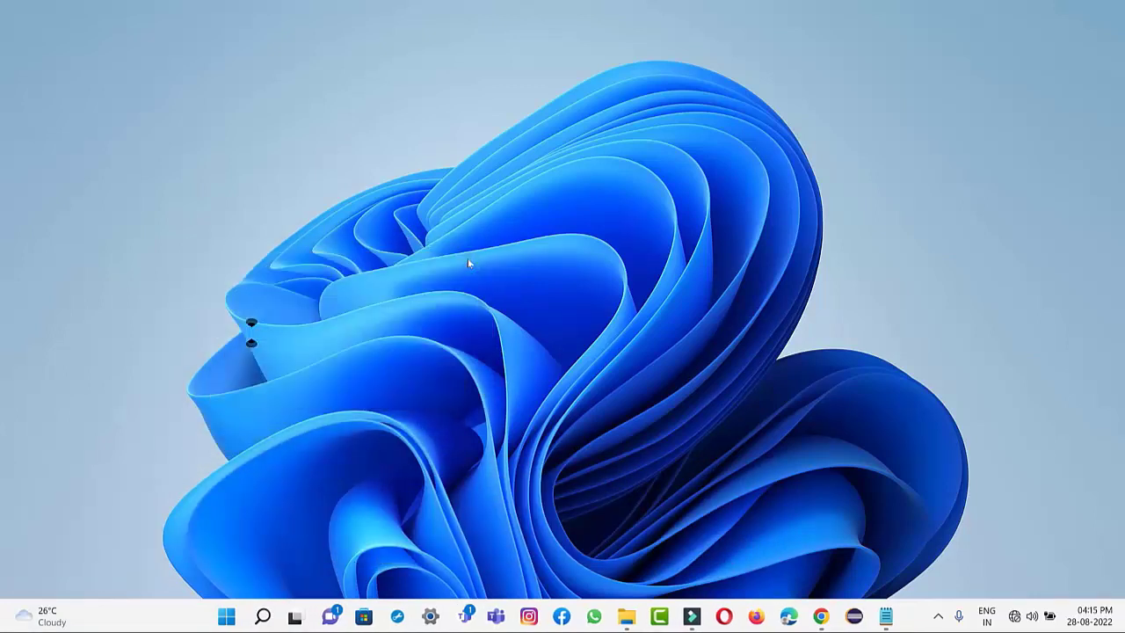
Open the Run dialog through Start's quick links, move it toward mid-desktop and close it, and repeat the opening and closing directly
{"action": "right_click", "coordinate": [236, 618]}
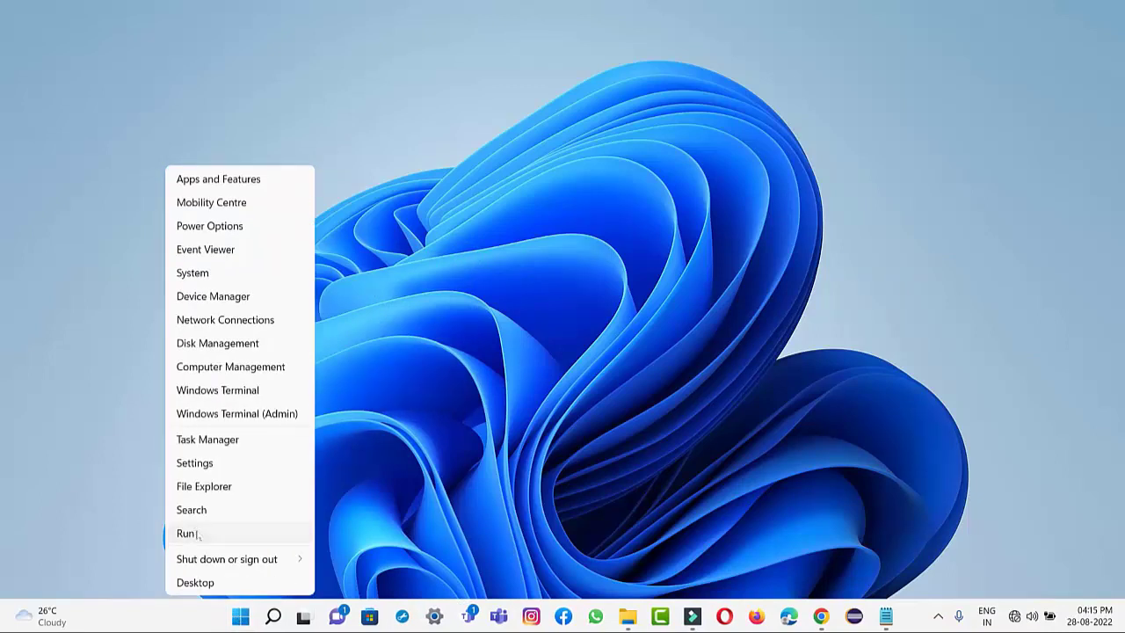
{"action": "left_click", "coordinate": [188, 532]}
{"action": "left_click_drag", "start_coordinate": [132, 445], "coordinate": [286, 313]}
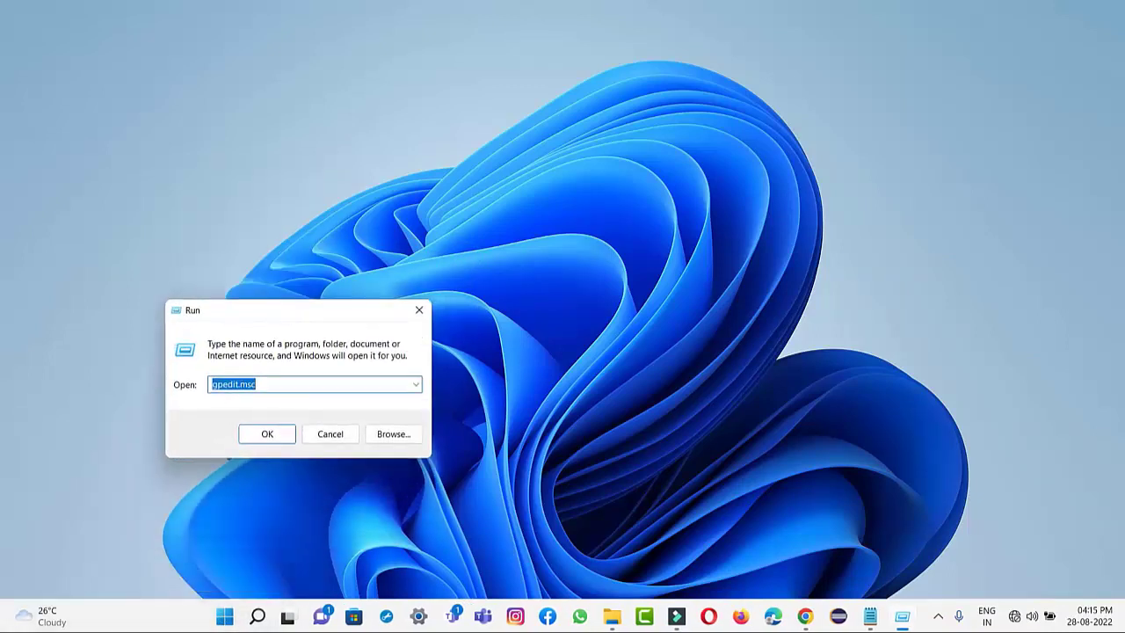
{"action": "left_click", "coordinate": [419, 310]}
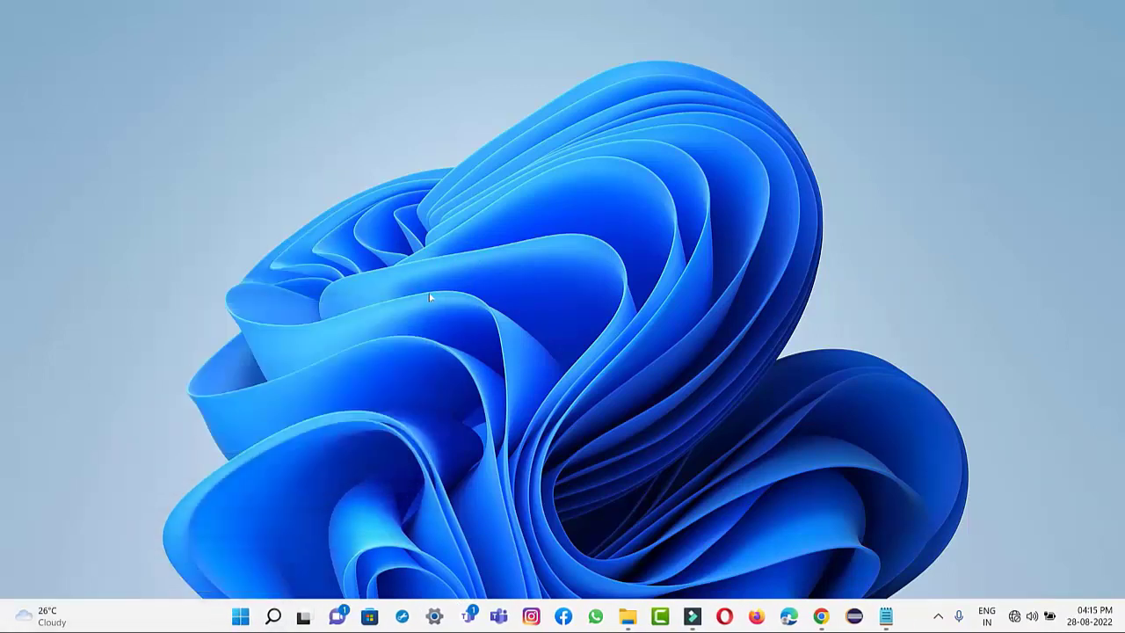
{"action": "key", "text": "super+r"}
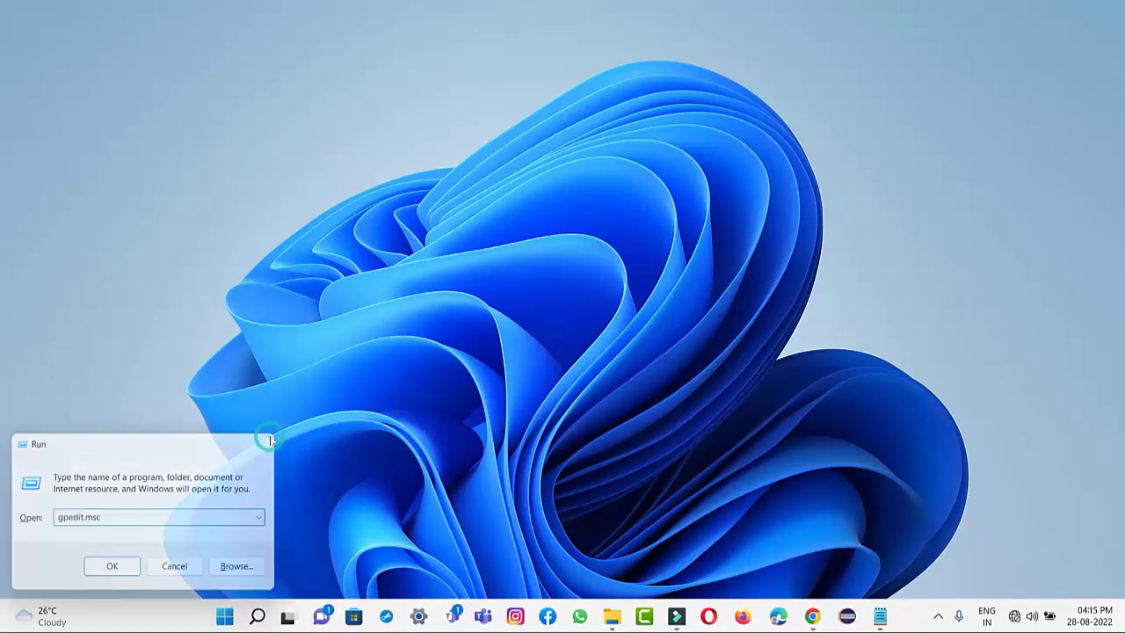
{"action": "left_click", "coordinate": [268, 438]}
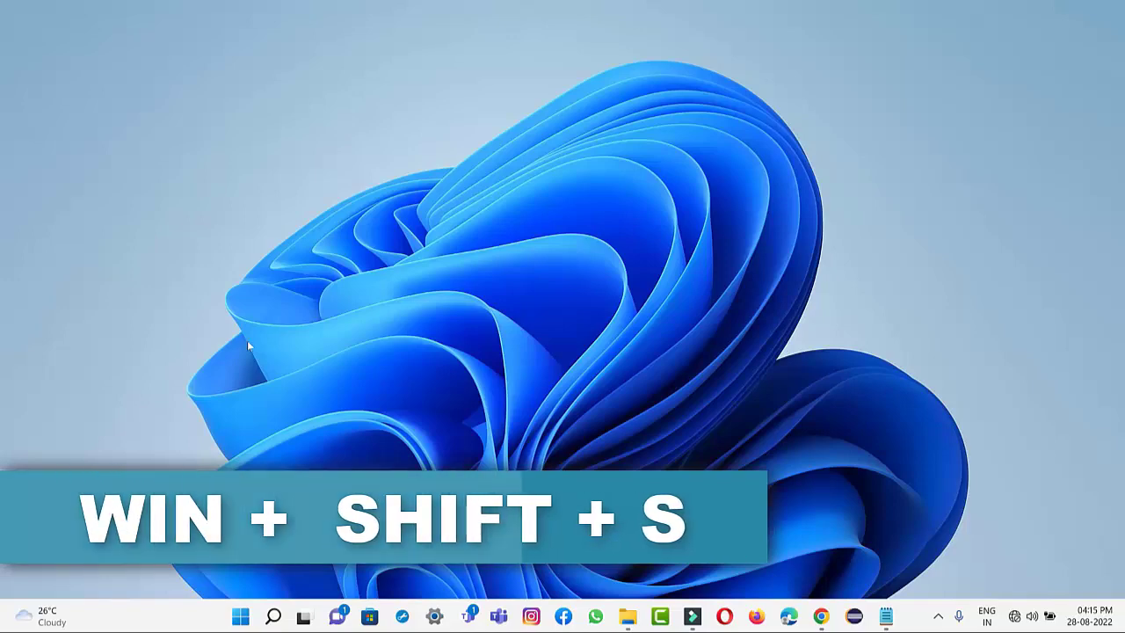
Capture a freeform snip of the blue wallpaper shape on the desktop
{"action": "key", "text": "super+shift+s"}
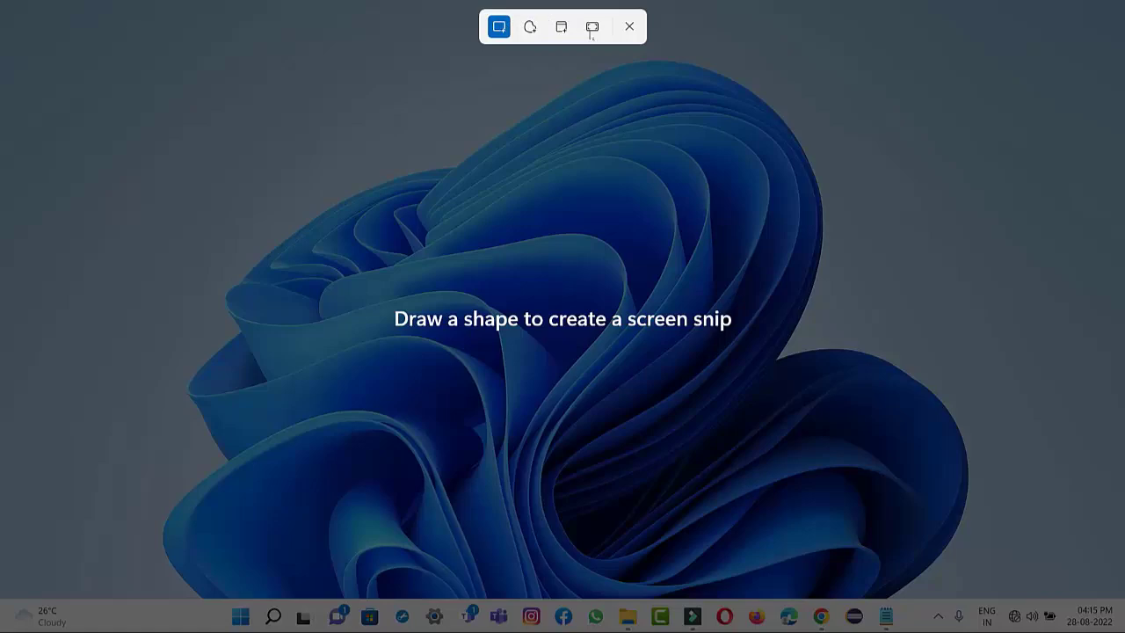
{"action": "left_click", "coordinate": [530, 27]}
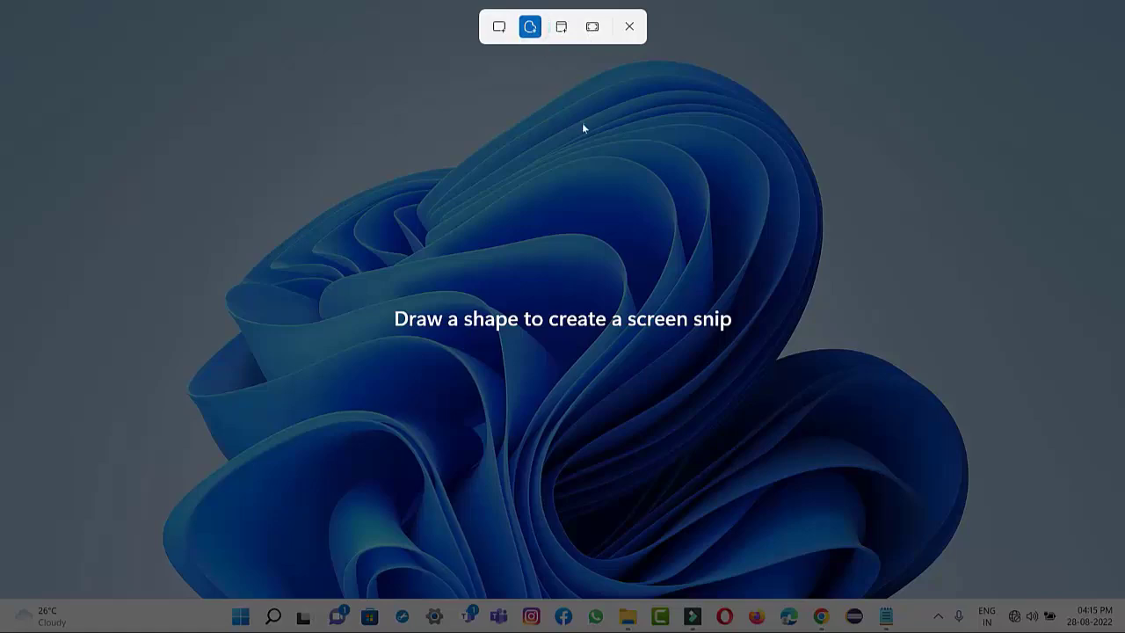
{"action": "left_click_drag", "start_coordinate": [583, 123], "coordinate": [763, 359]}
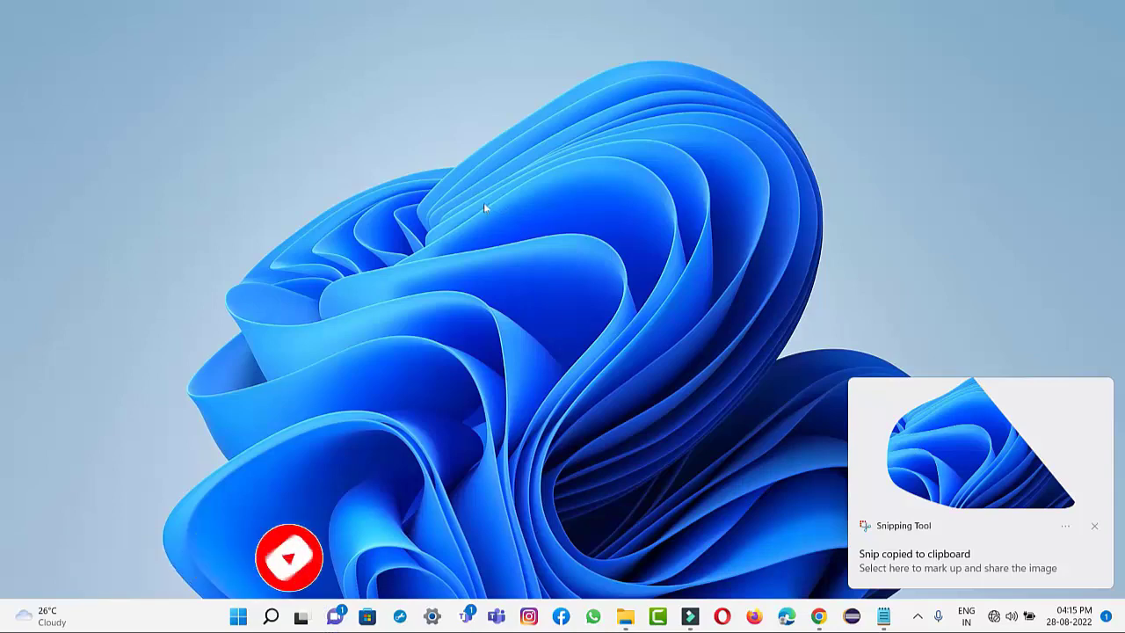
Capture a fullscreen snip and dismiss its notification, and save a screenshot of the whole desktop as a file
{"action": "key", "text": "super+shift+s"}
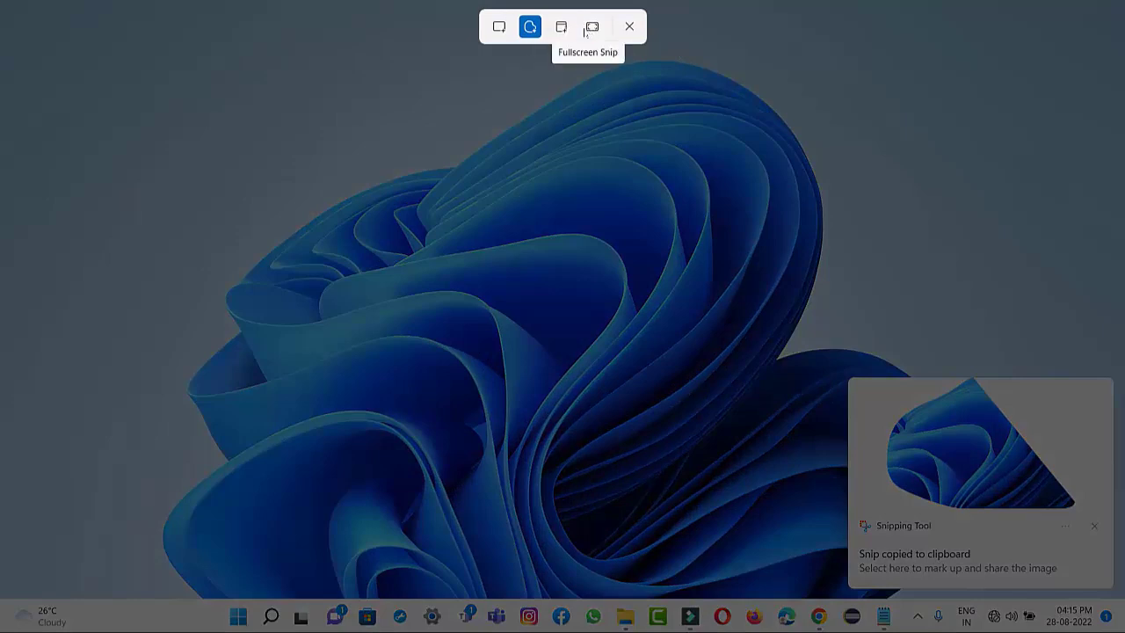
{"action": "left_click", "coordinate": [590, 28]}
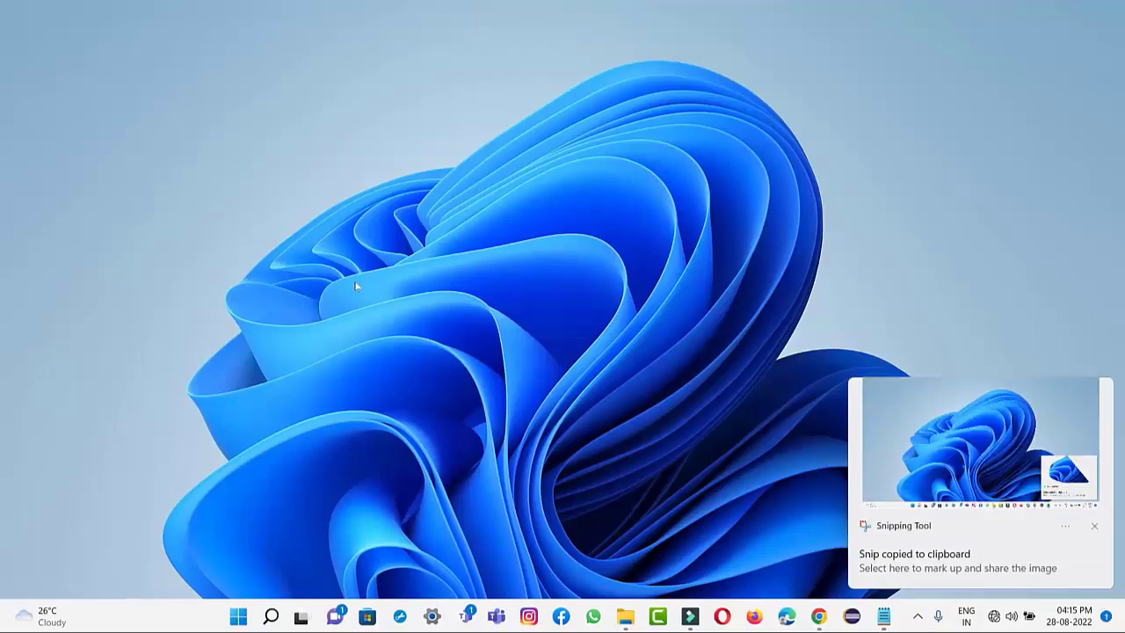
{"action": "left_click", "coordinate": [1094, 527]}
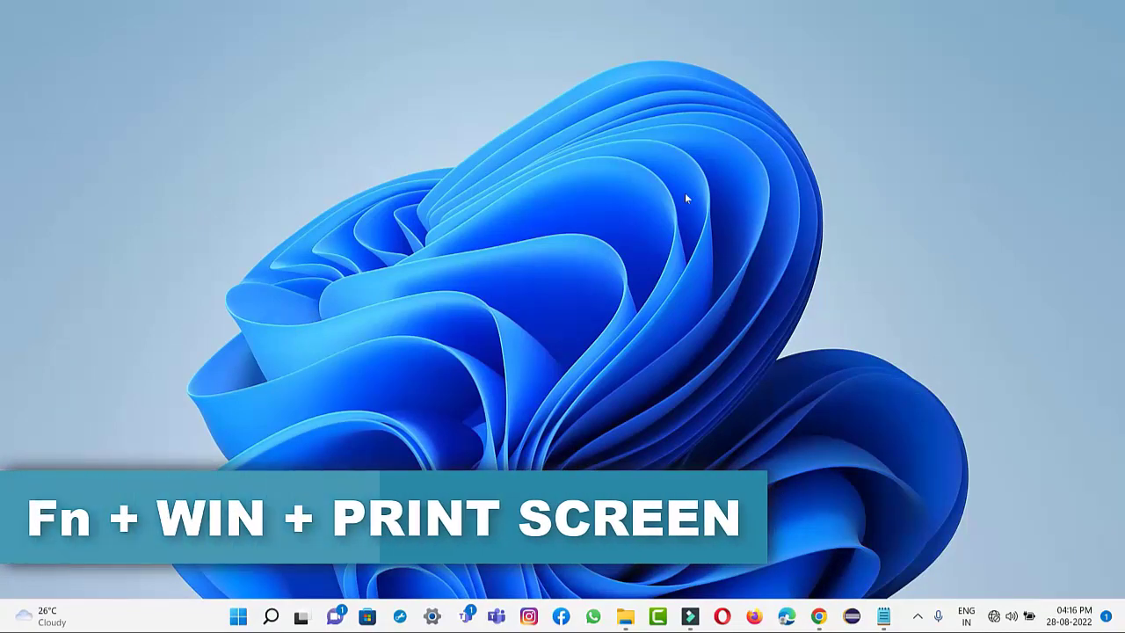
{"action": "key", "text": "super+Print"}
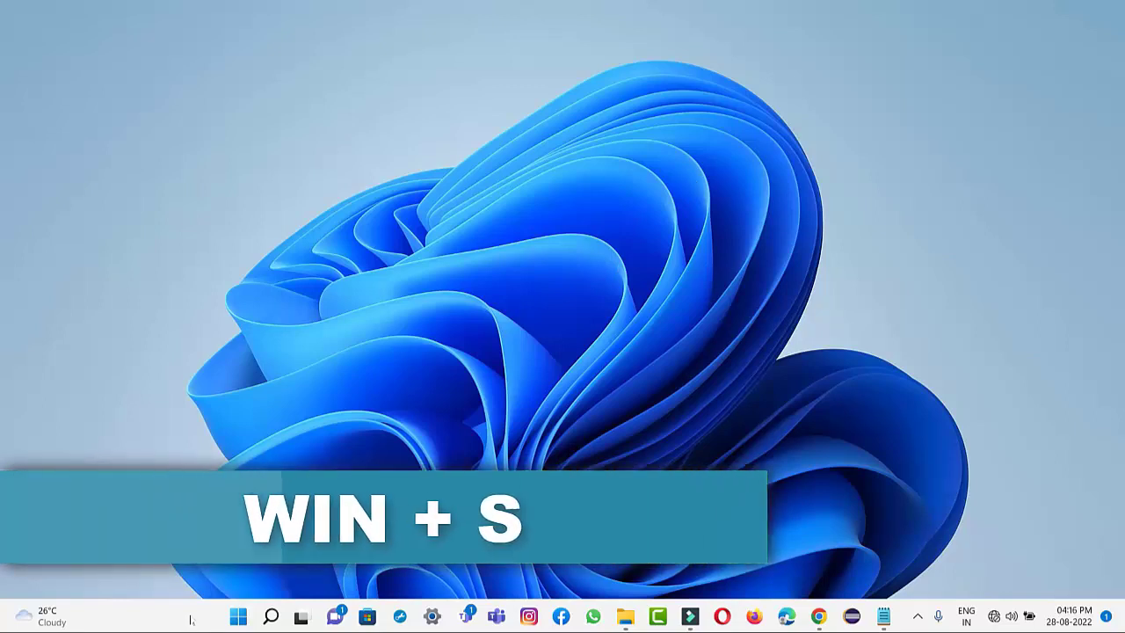
Open the Start menu and the Windows Search window to view the recent searches, and close the search window
{"action": "left_click", "coordinate": [239, 616]}
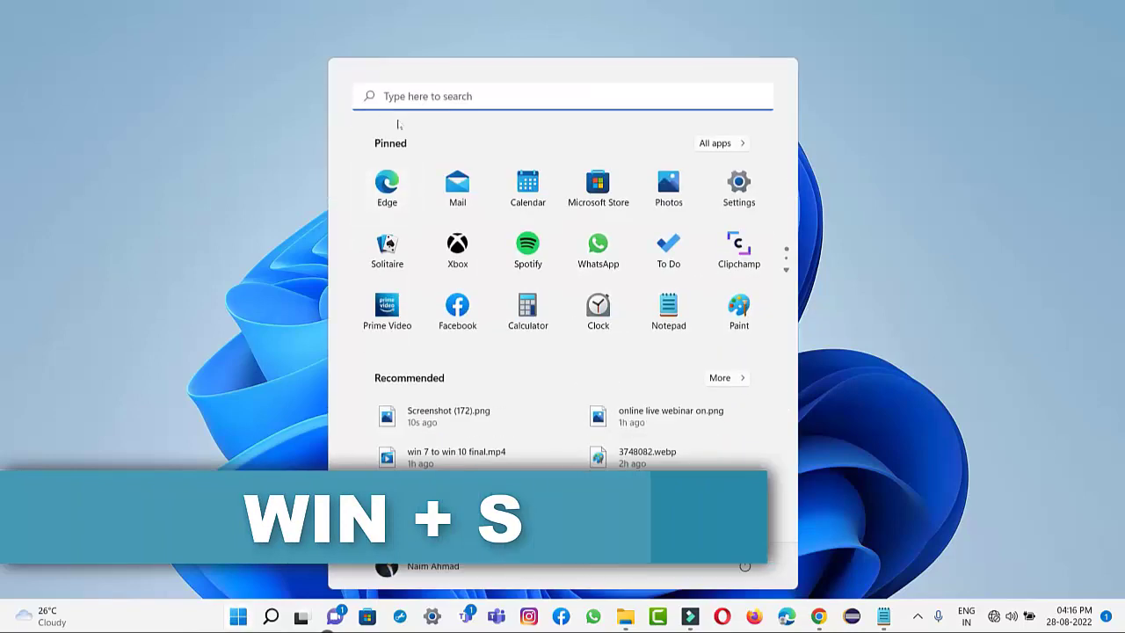
{"action": "key", "text": "super+s"}
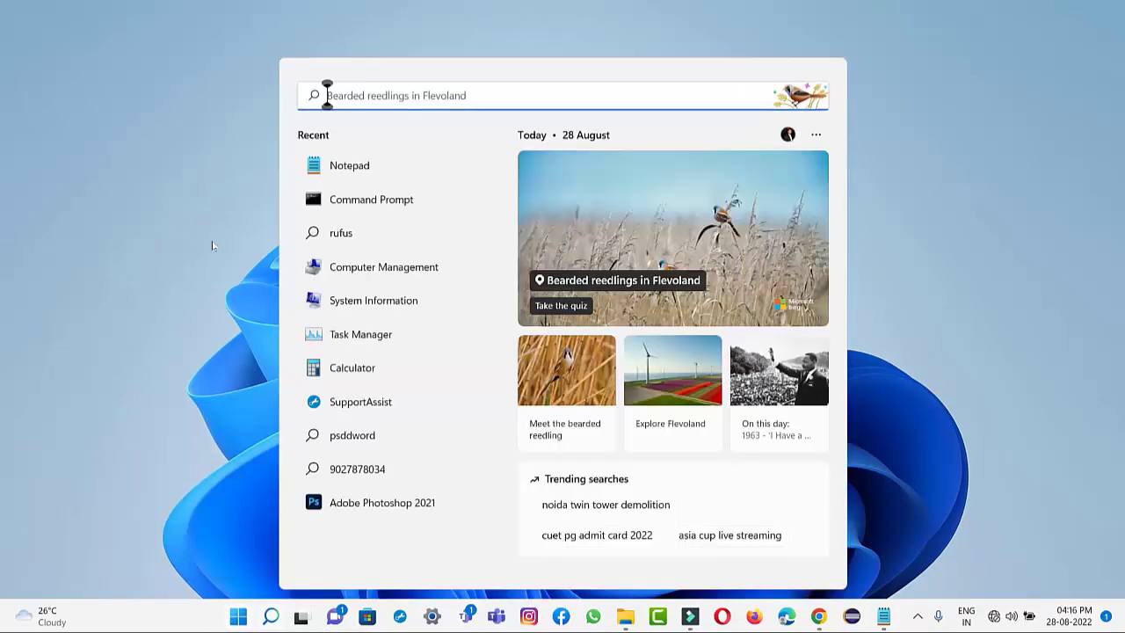
{"action": "left_click", "coordinate": [15, 210]}
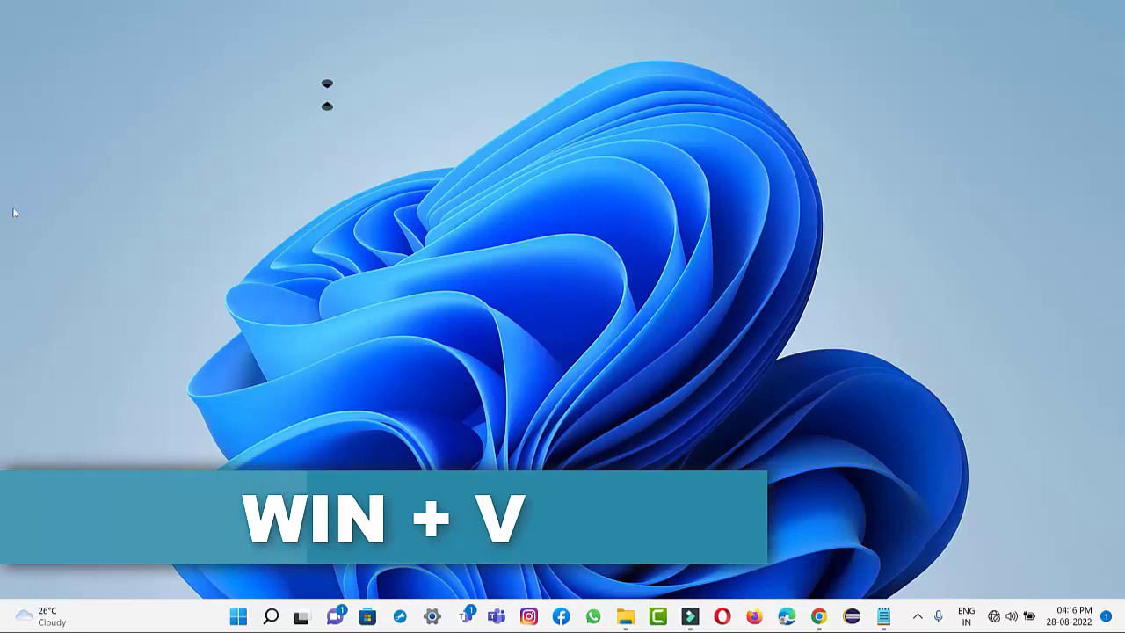
Open the clipboard history, move its window toward the middle of the desktop to view the copied snips, and close it
{"action": "key", "text": "super+v"}
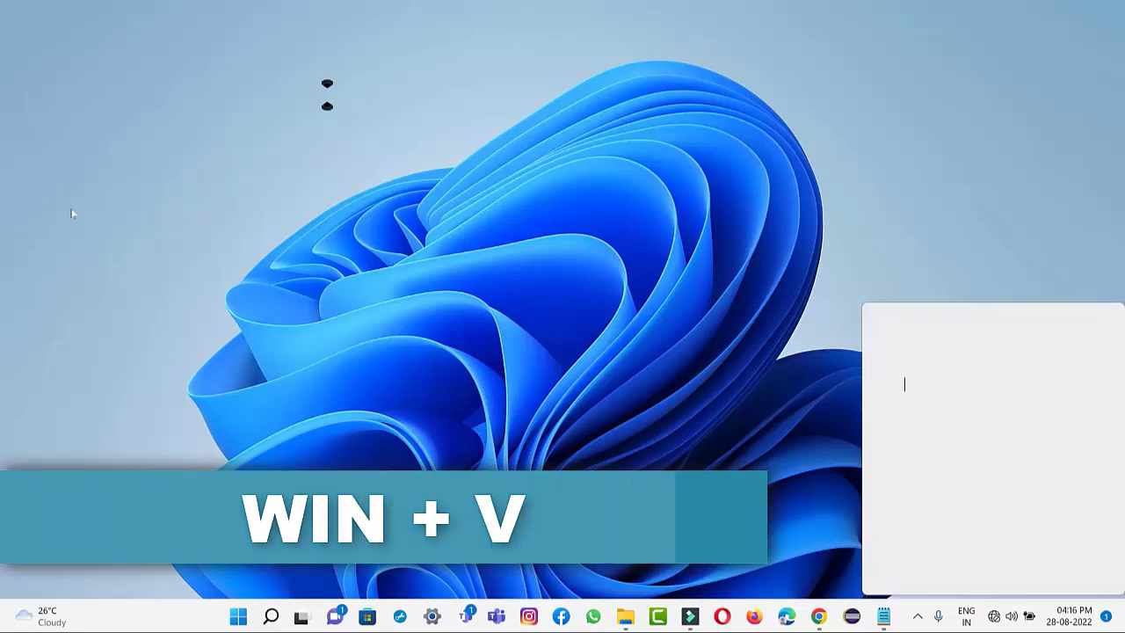
{"action": "left_click_drag", "start_coordinate": [922, 310], "coordinate": [636, 189]}
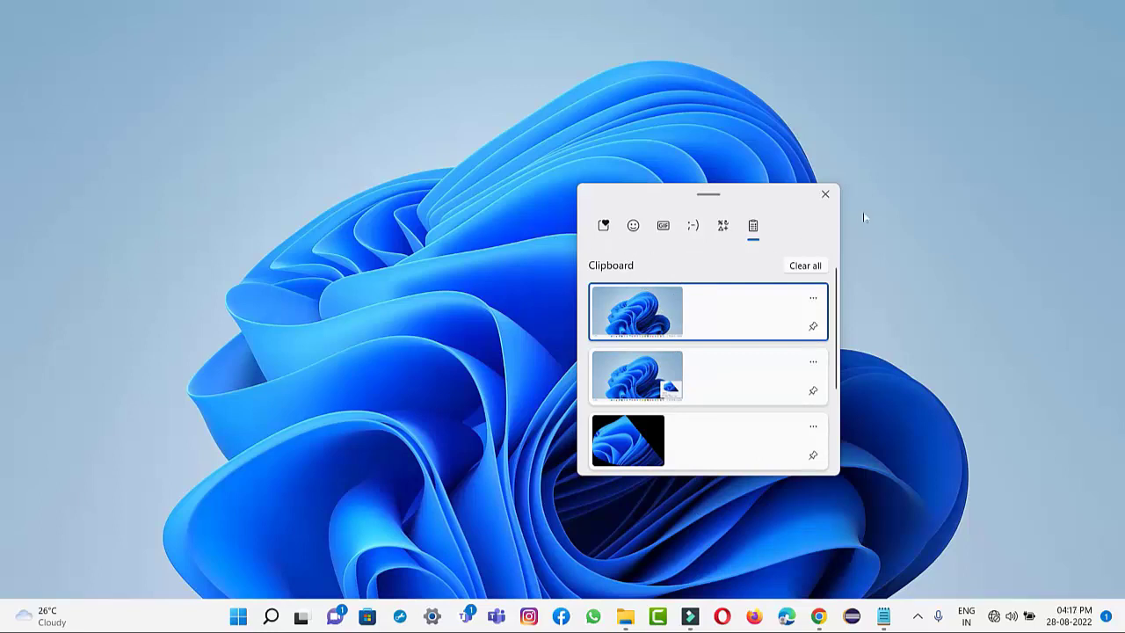
{"action": "left_click", "coordinate": [825, 197]}
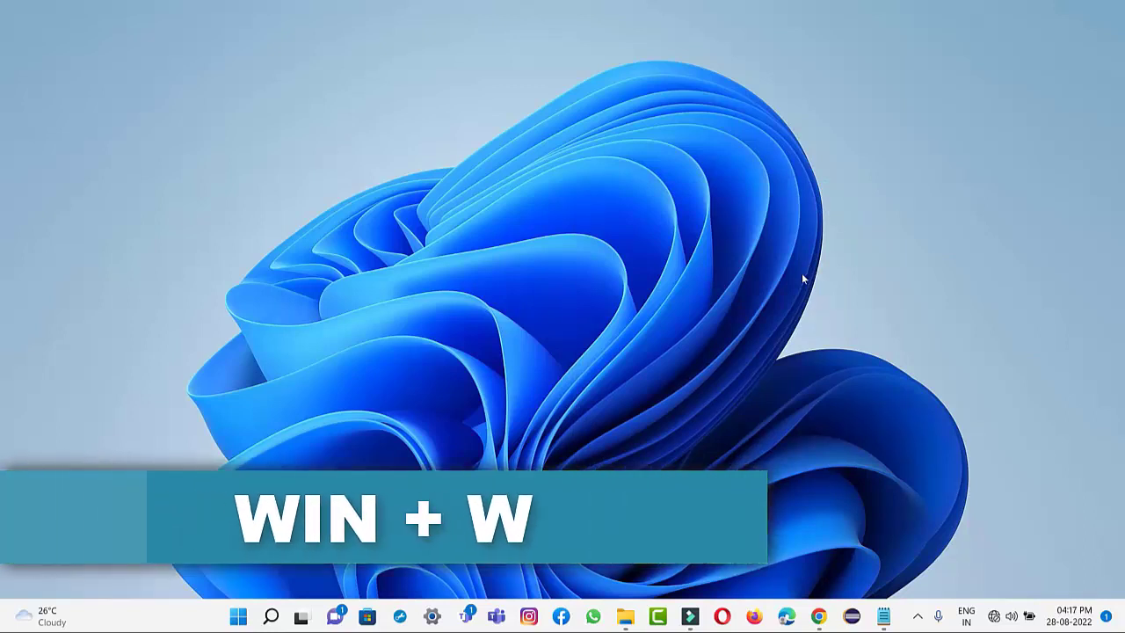
Open and close the Widgets board repeatedly to view the weather, watchlist and calendar widgets
{"action": "key", "text": "super+w"}
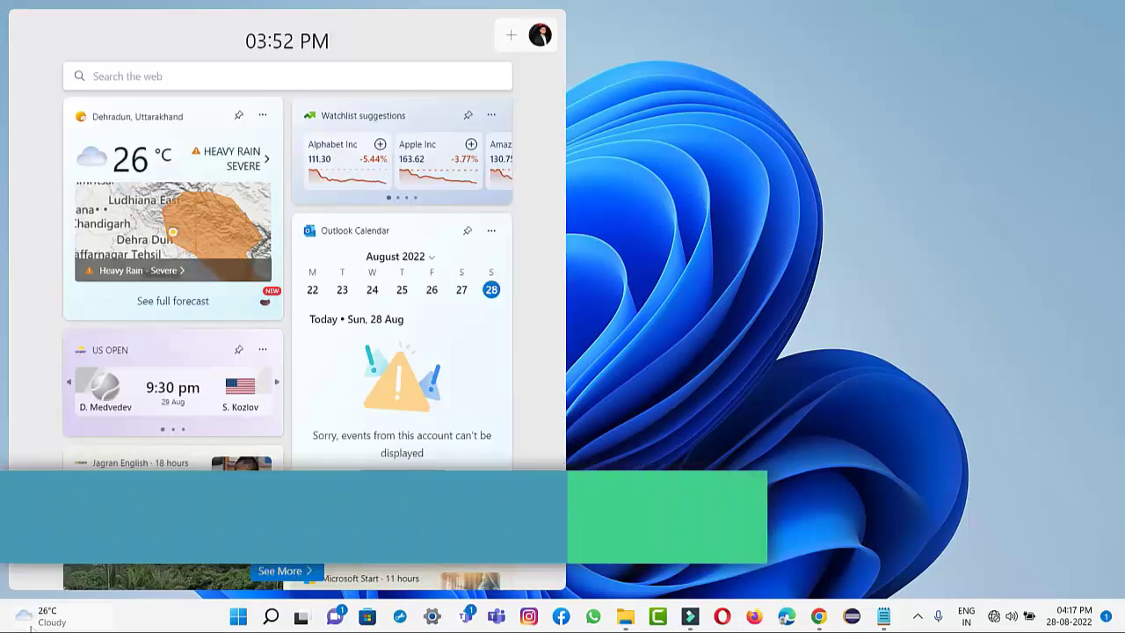
{"action": "key", "text": "super+w"}
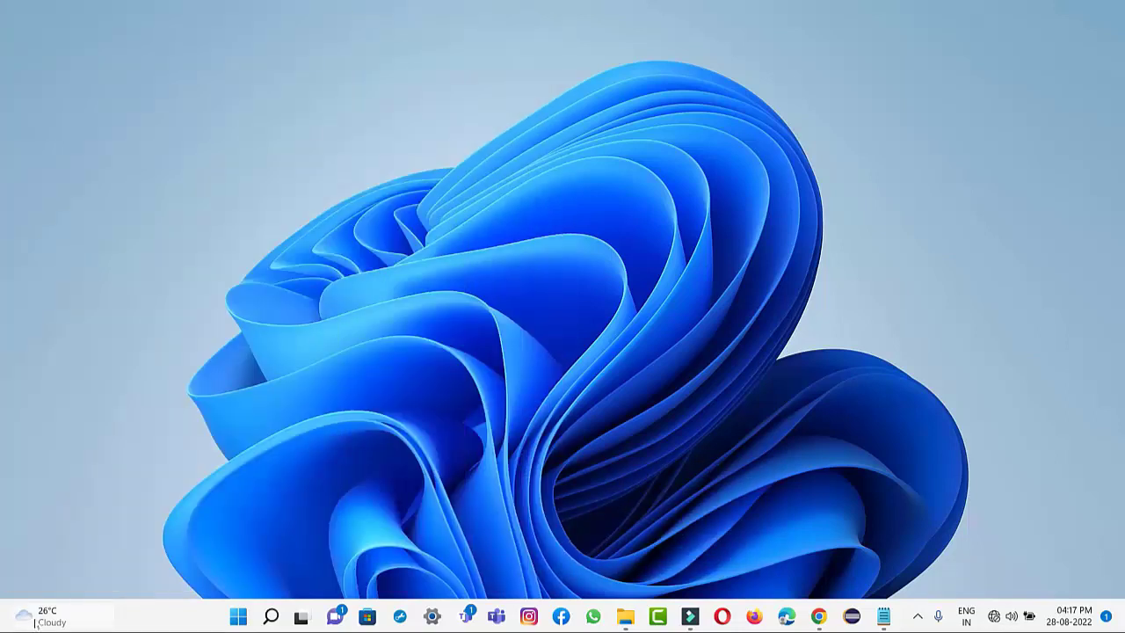
{"action": "left_click", "coordinate": [39, 619]}
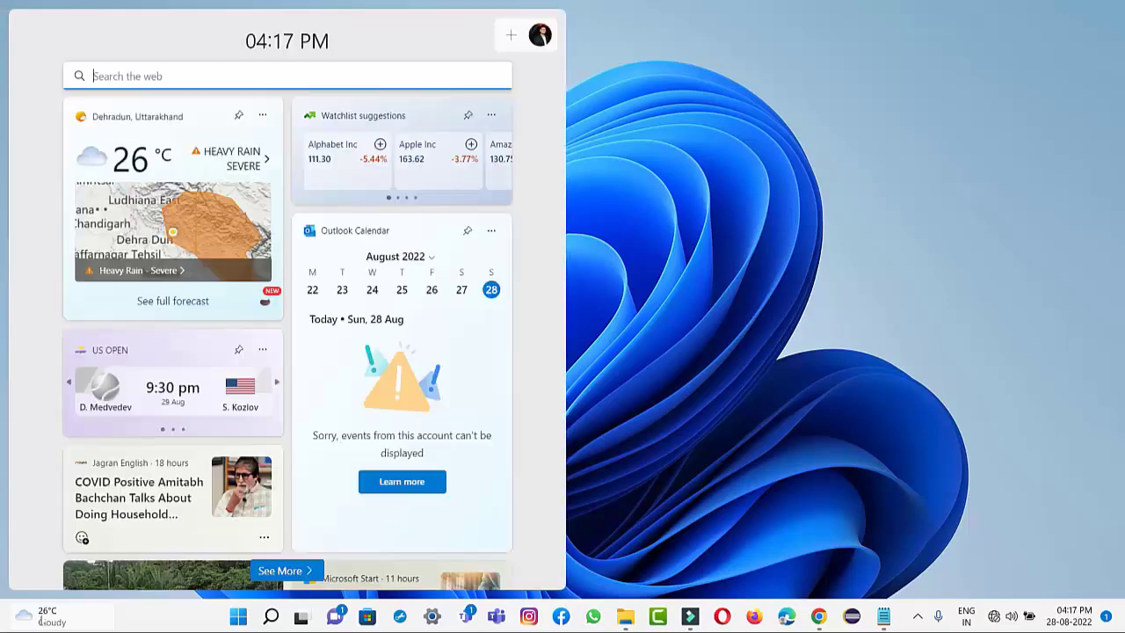
{"action": "left_click", "coordinate": [40, 619]}
{"action": "left_click", "coordinate": [40, 619]}
{"action": "left_click", "coordinate": [40, 620]}
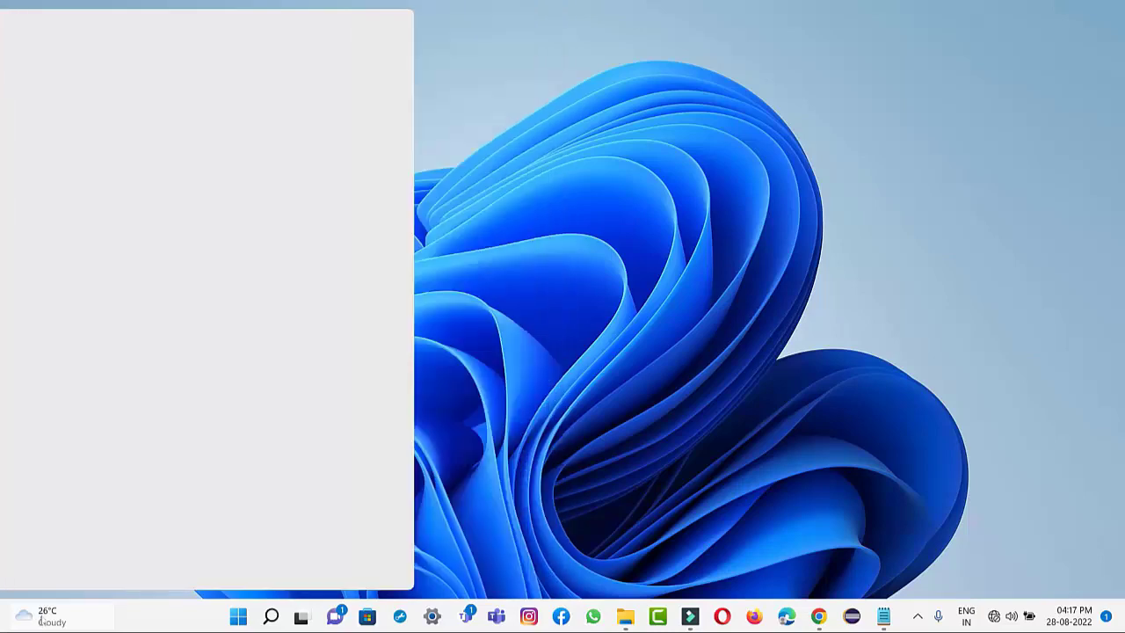
{"action": "left_click", "coordinate": [40, 620]}
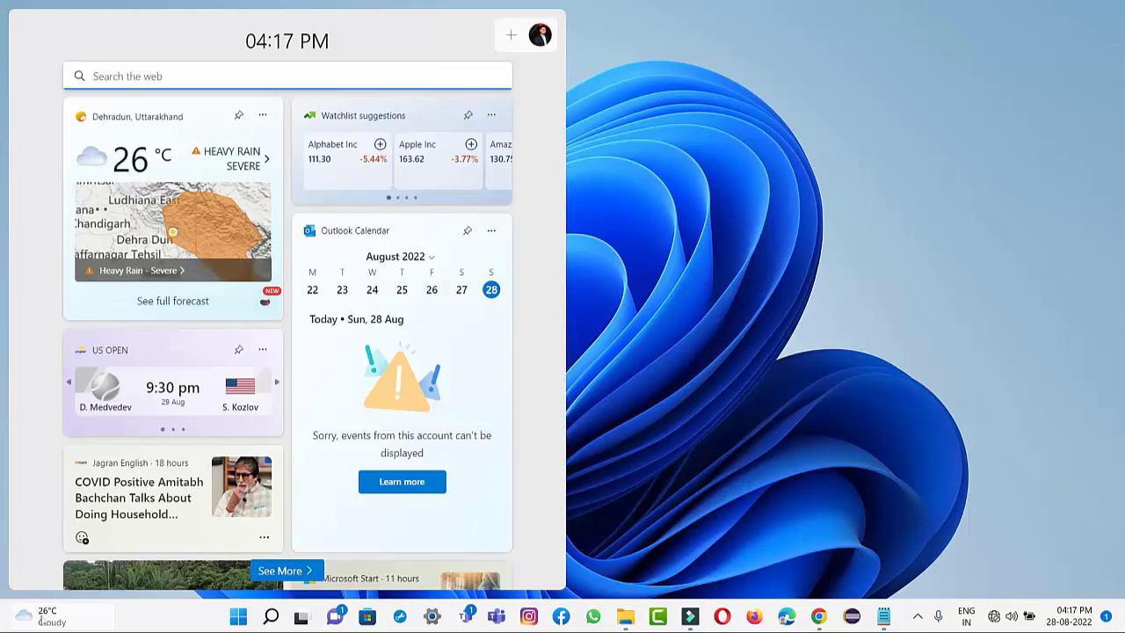
{"action": "left_click", "coordinate": [40, 619]}
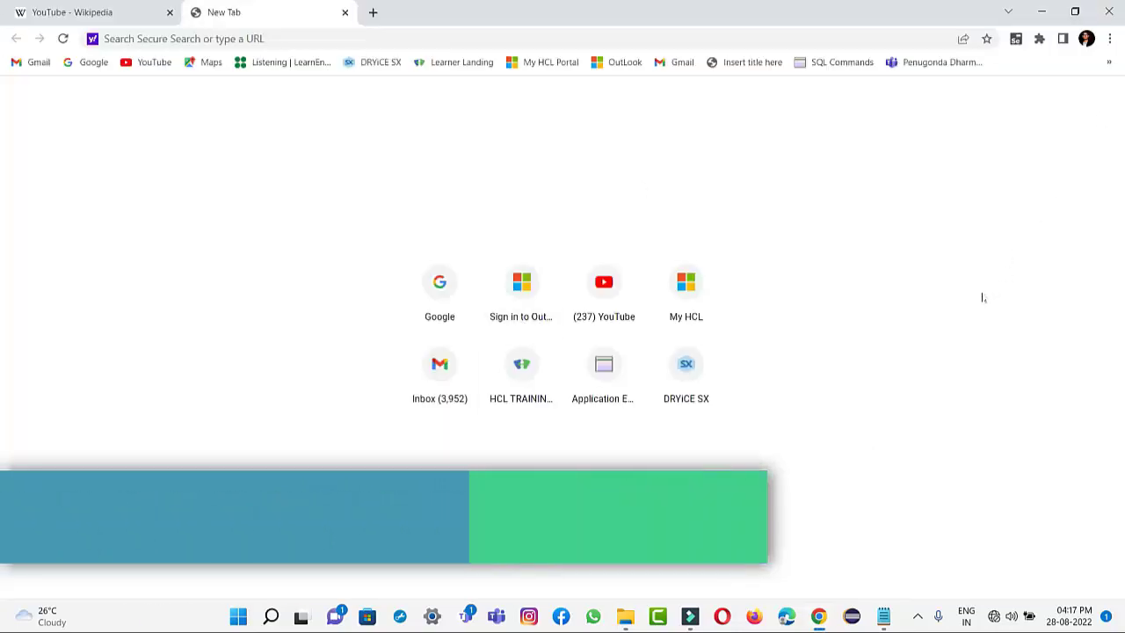
Use snap layouts to place Chrome in the right half and in the upper-left quarter of the desktop, and maximize and minimize it
{"action": "key", "text": "super+z"}
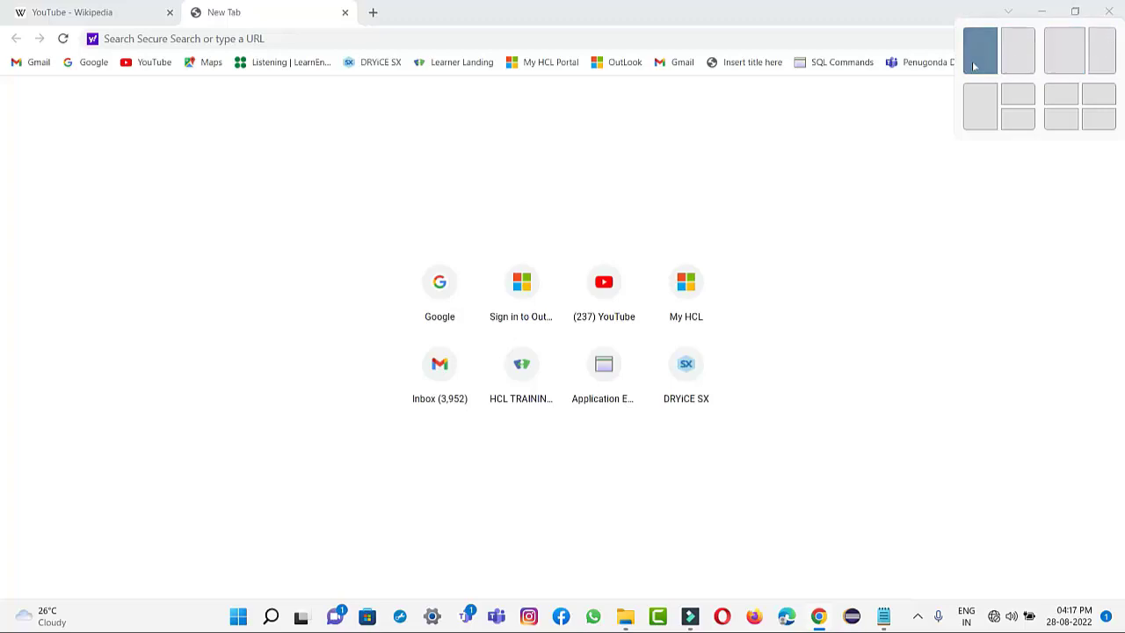
{"action": "left_click", "coordinate": [1004, 57]}
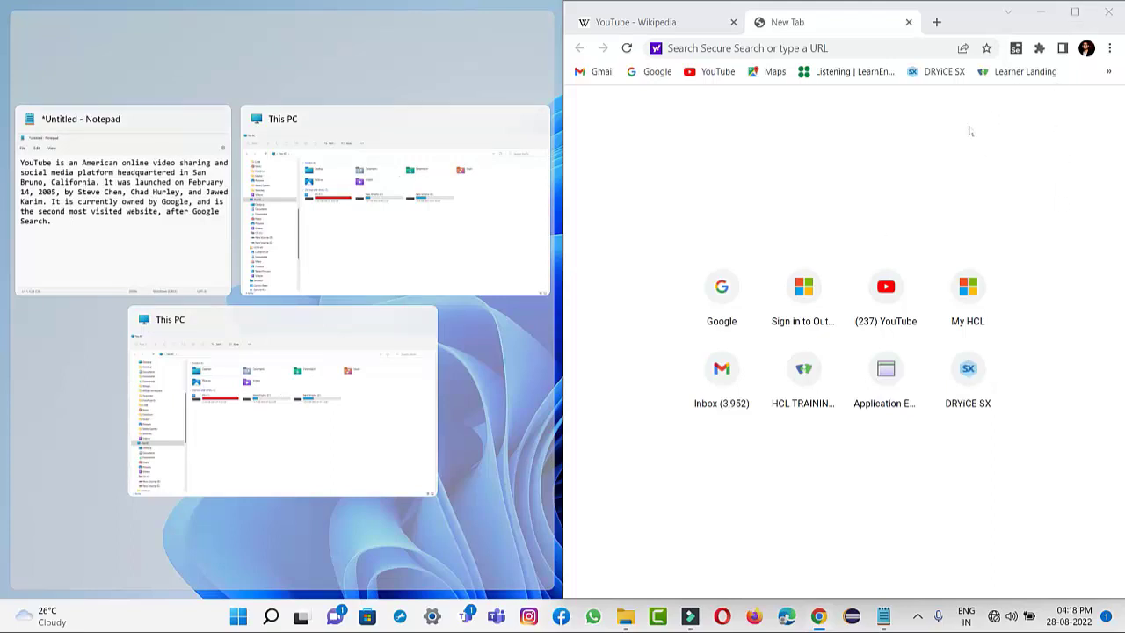
{"action": "mouse_move", "coordinate": [1075, 13]}
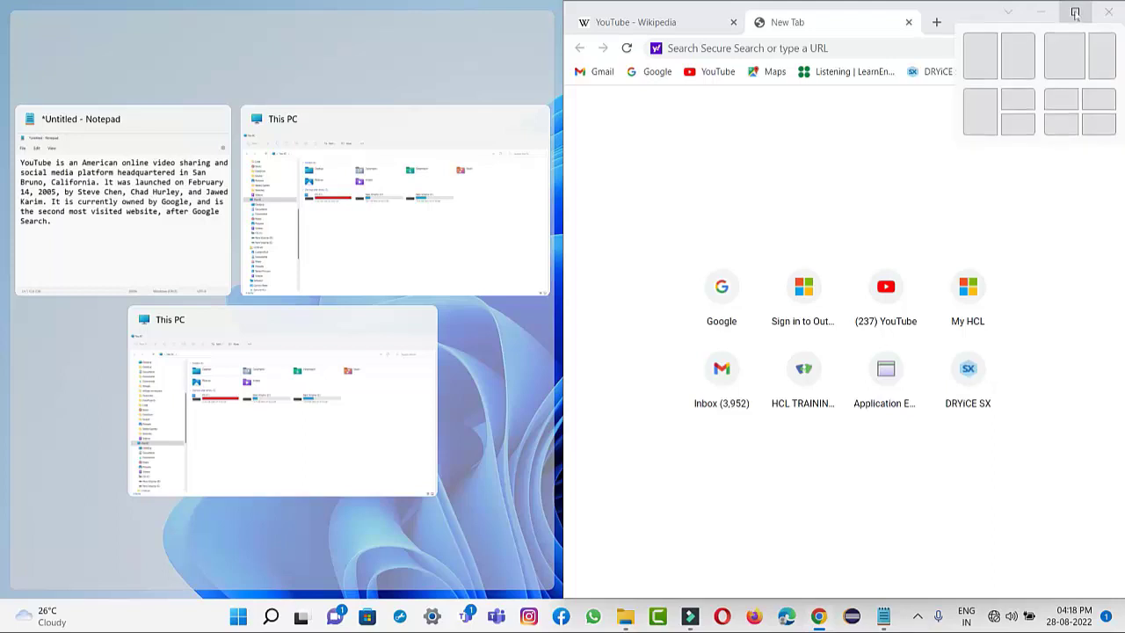
{"action": "left_click", "coordinate": [1075, 109]}
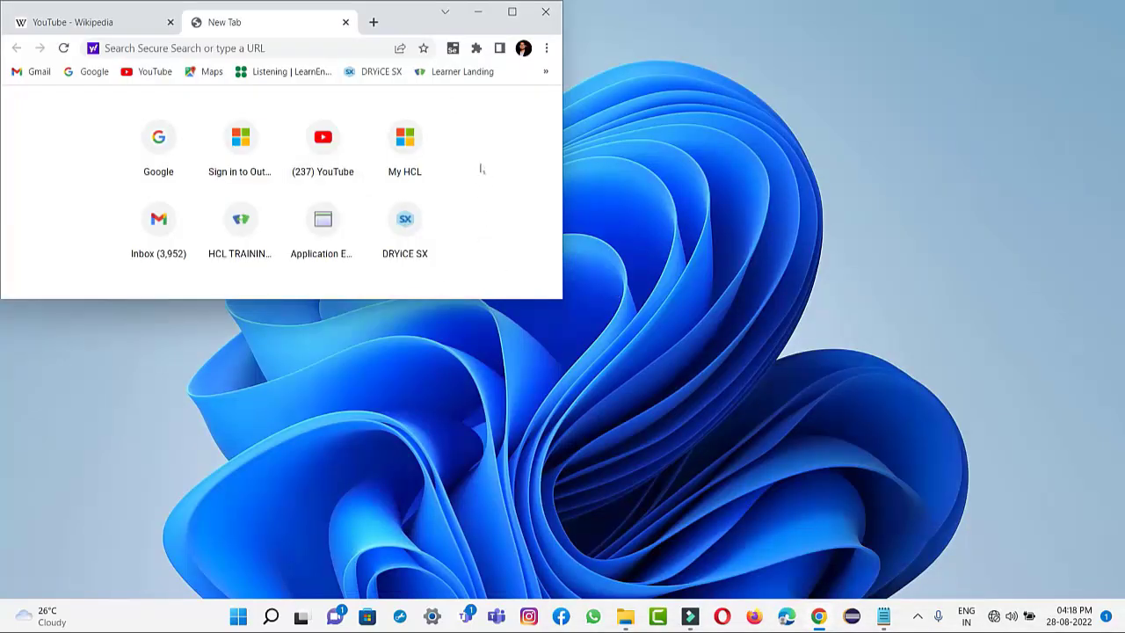
{"action": "left_click", "coordinate": [512, 13]}
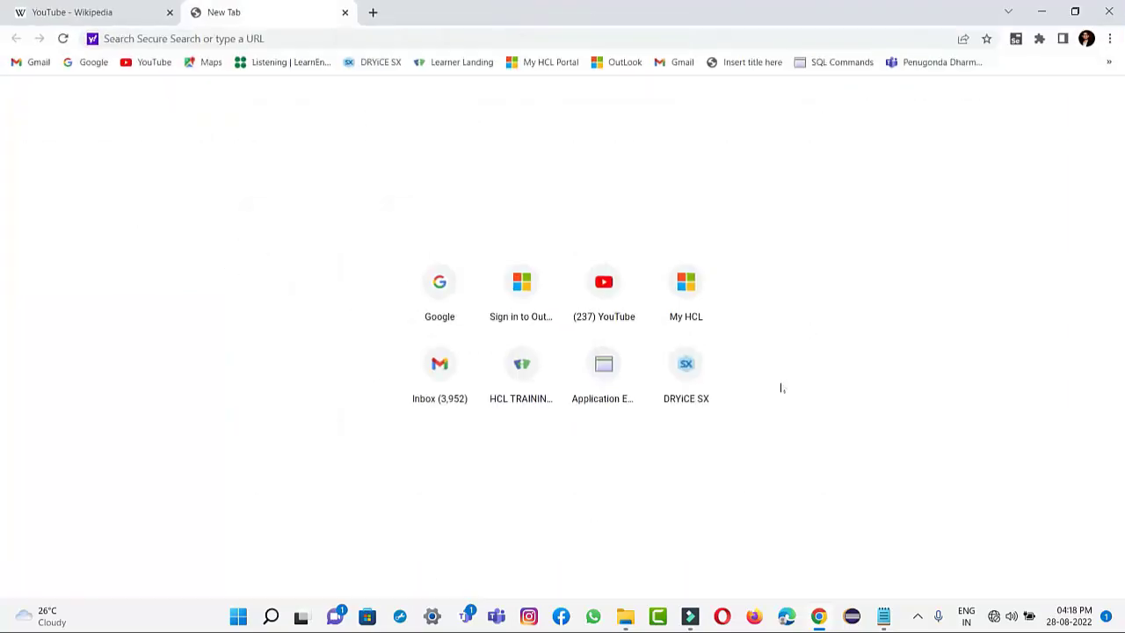
{"action": "left_click", "coordinate": [1041, 12]}
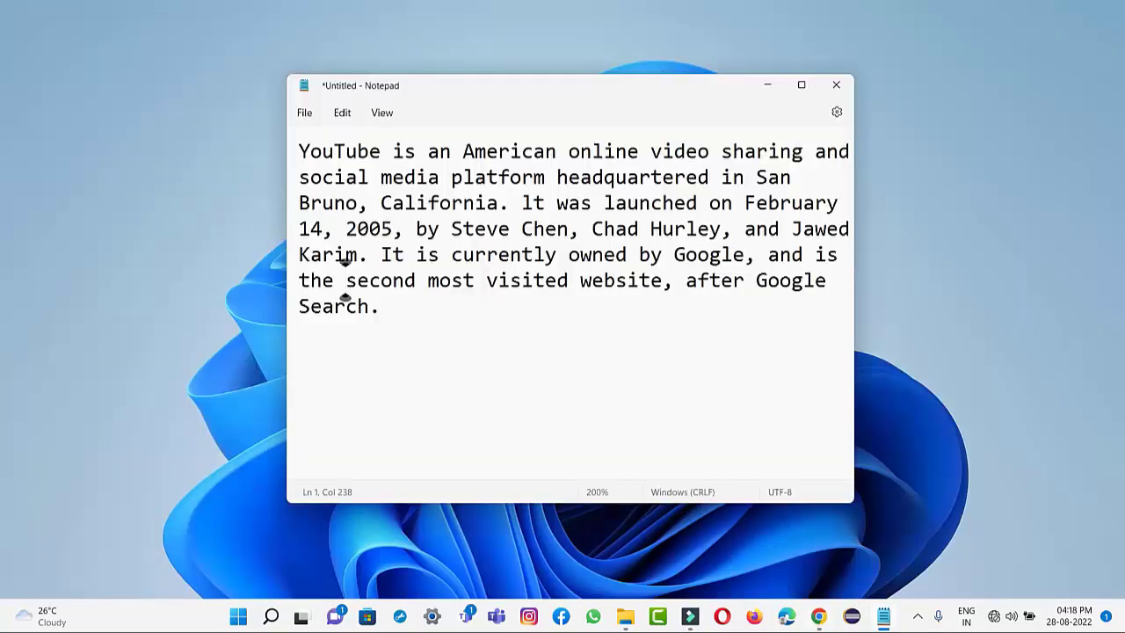
Maximize the Notepad window, open the emoji picker and move it below the text toward the middle of the page
{"action": "left_click", "coordinate": [802, 85]}
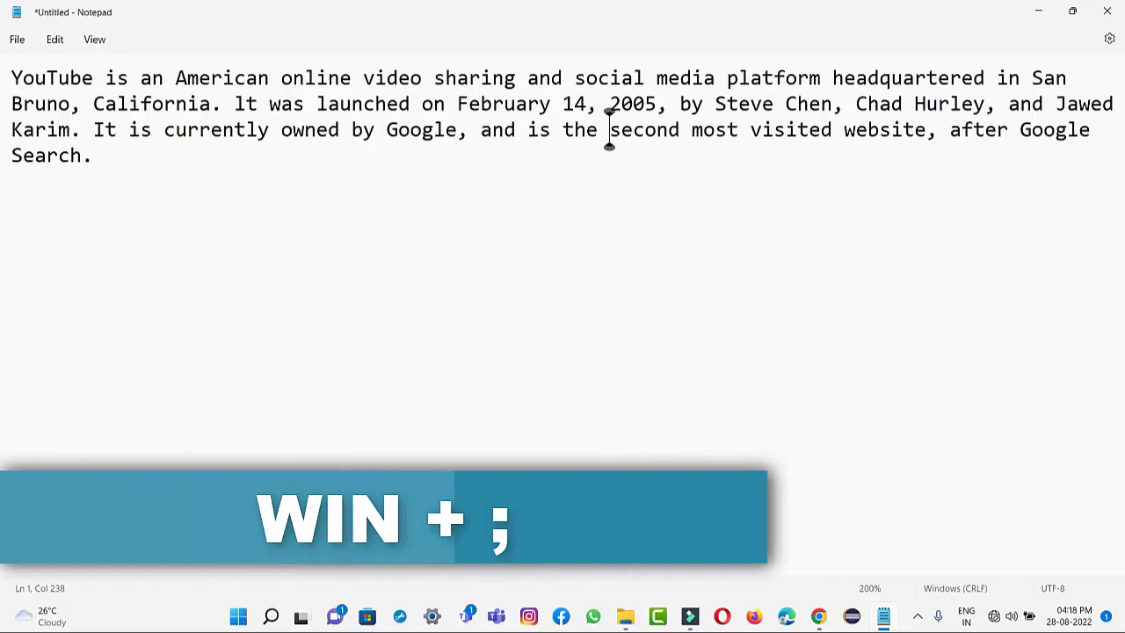
{"action": "key", "text": "super+semicolon"}
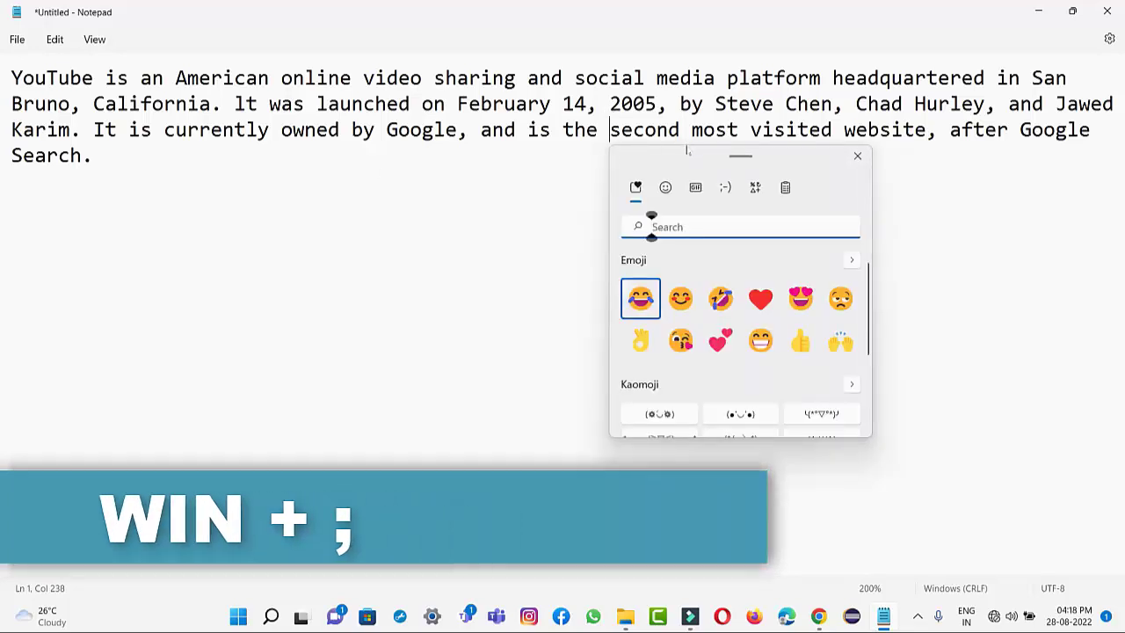
{"action": "left_click_drag", "start_coordinate": [717, 185], "coordinate": [559, 293]}
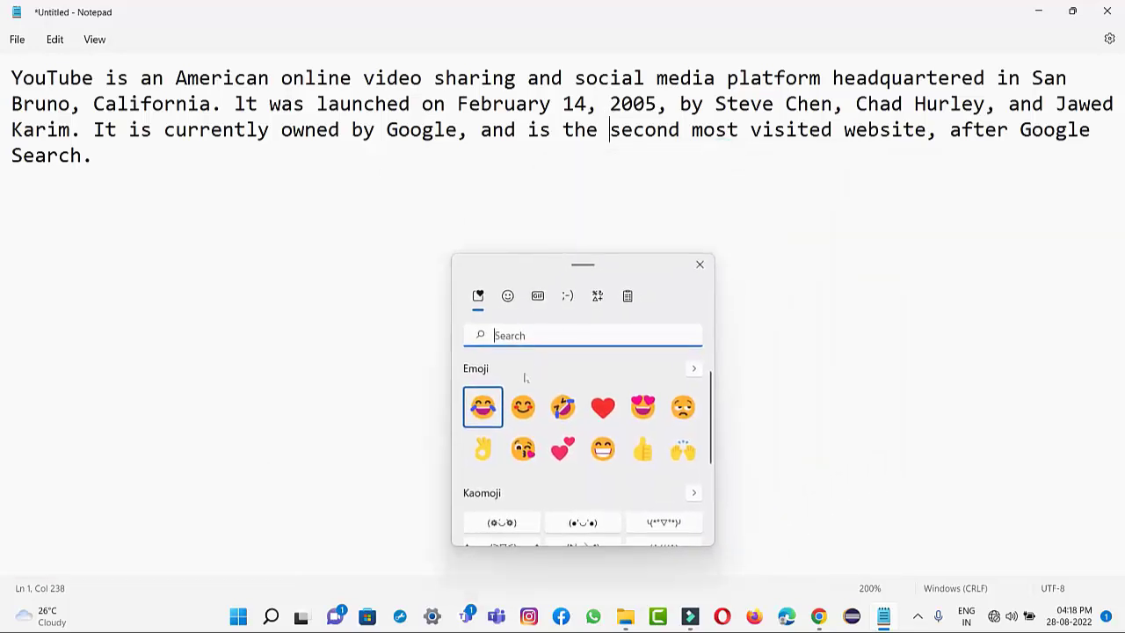
Reopen the emoji picker at the end of the text and insert smiling, rolling-laughing, red heart, heart-eyes, two hearts, thumbs-up and raised-hands emojis
{"action": "left_click", "coordinate": [115, 153]}
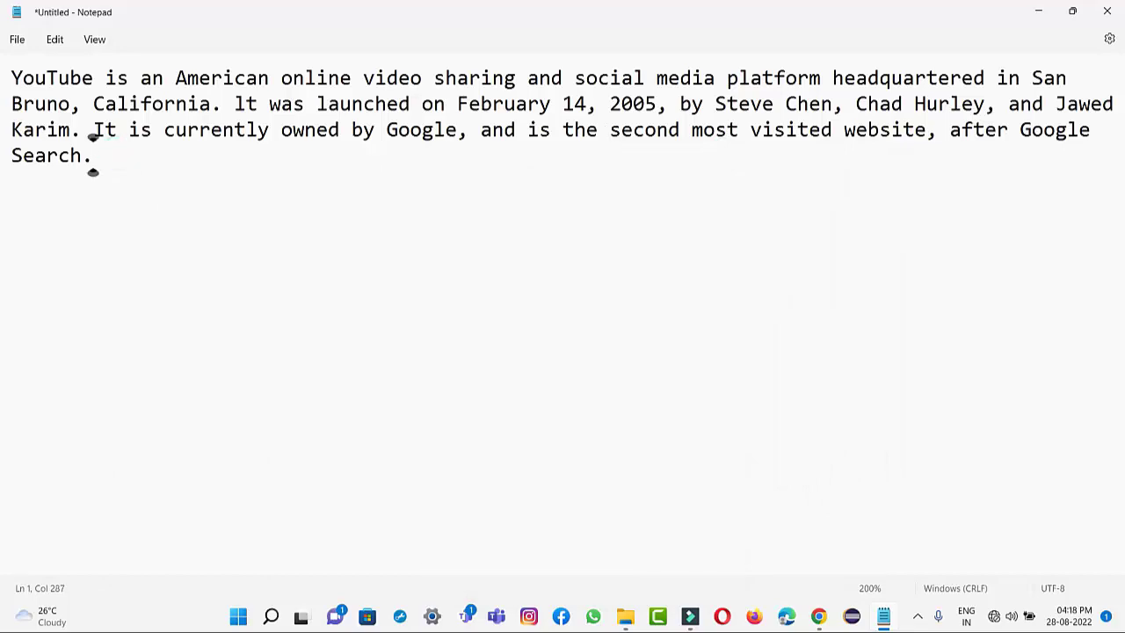
{"action": "key", "text": "super+period"}
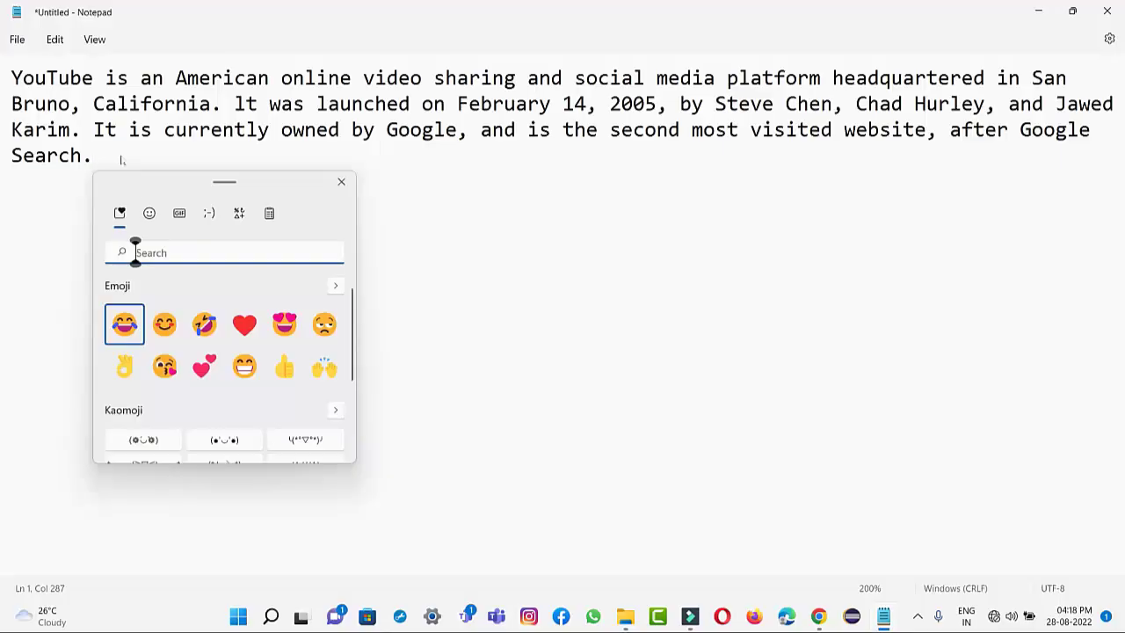
{"action": "left_click", "coordinate": [164, 324]}
{"action": "left_click", "coordinate": [204, 324]}
{"action": "left_click", "coordinate": [244, 324]}
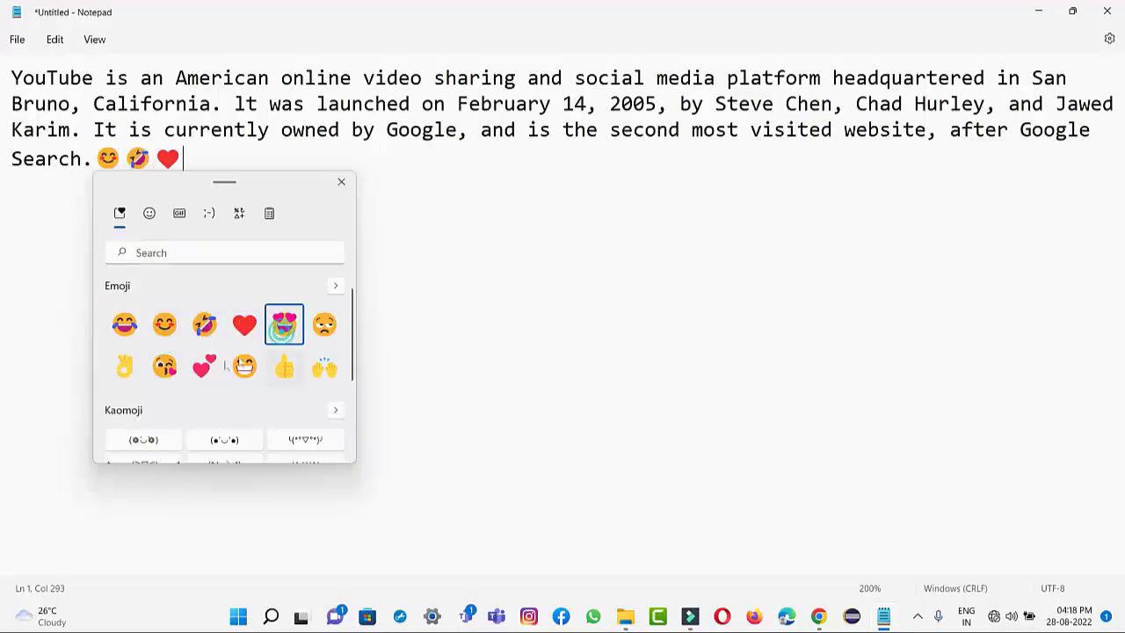
{"action": "left_click", "coordinate": [284, 324]}
{"action": "left_click", "coordinate": [203, 367]}
{"action": "left_click", "coordinate": [283, 366]}
{"action": "left_click", "coordinate": [324, 366]}
Browse the kaomoji and symbols, show the full emoji collection, and add grinning, tears-of-joy, rolling-laughing and laughing faces to the text
{"action": "scroll", "coordinate": [234, 405], "scroll_direction": "down", "scroll_amount": 3}
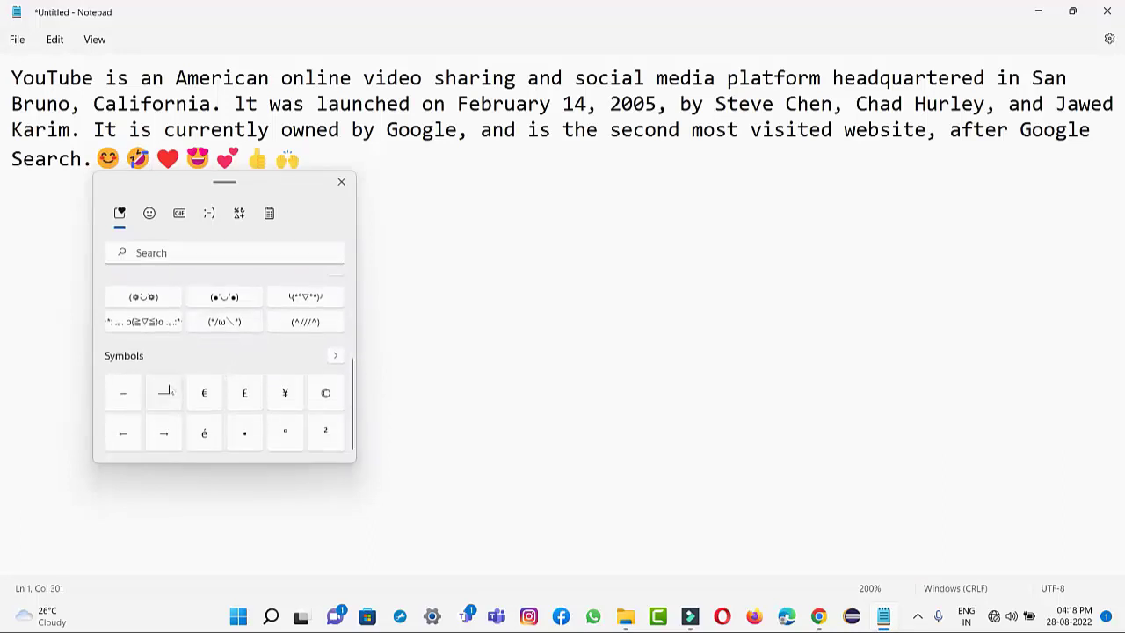
{"action": "scroll", "coordinate": [194, 391], "scroll_direction": "up", "scroll_amount": 3}
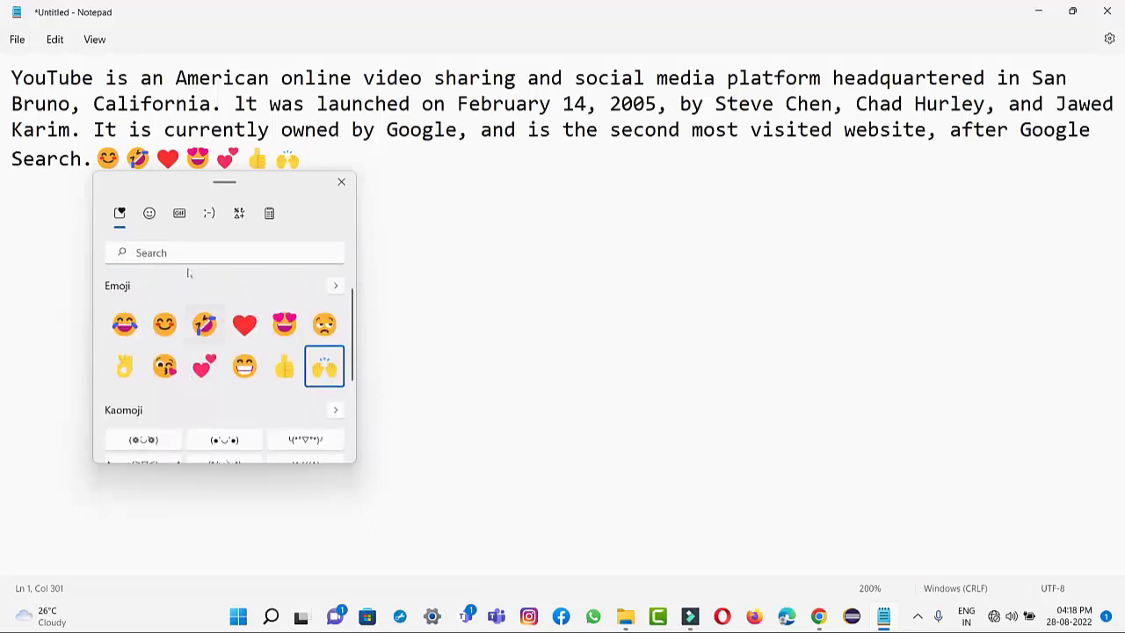
{"action": "left_click", "coordinate": [150, 213]}
{"action": "scroll", "coordinate": [185, 352], "scroll_direction": "down", "scroll_amount": 5}
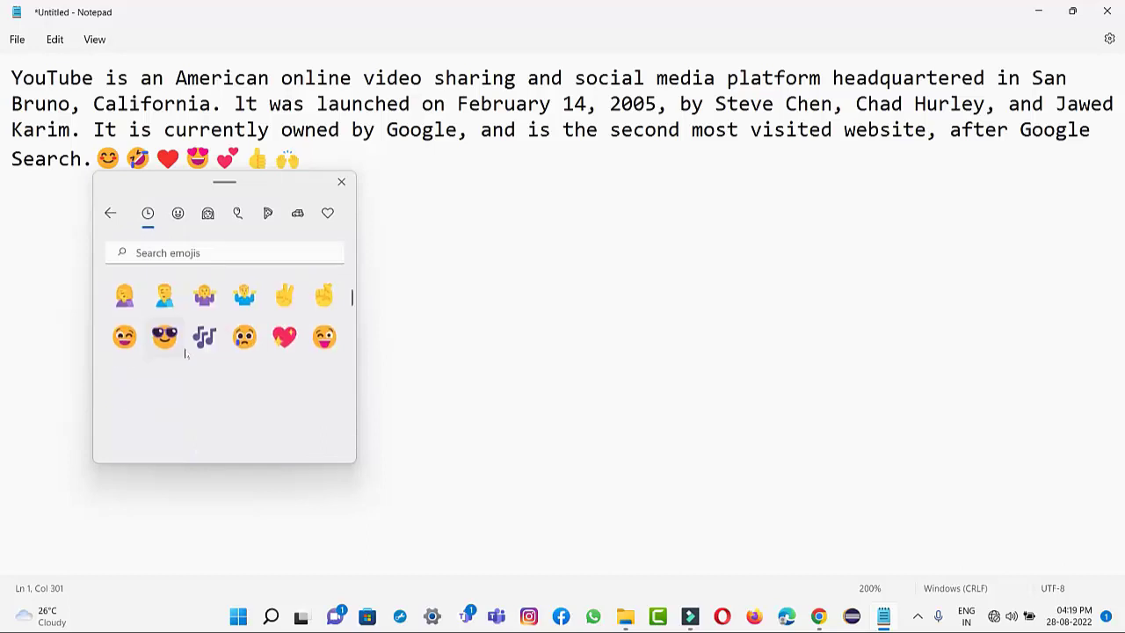
{"action": "left_click", "coordinate": [138, 406]}
{"action": "left_click", "coordinate": [204, 415]}
{"action": "left_click", "coordinate": [244, 415]}
{"action": "left_click", "coordinate": [324, 415]}
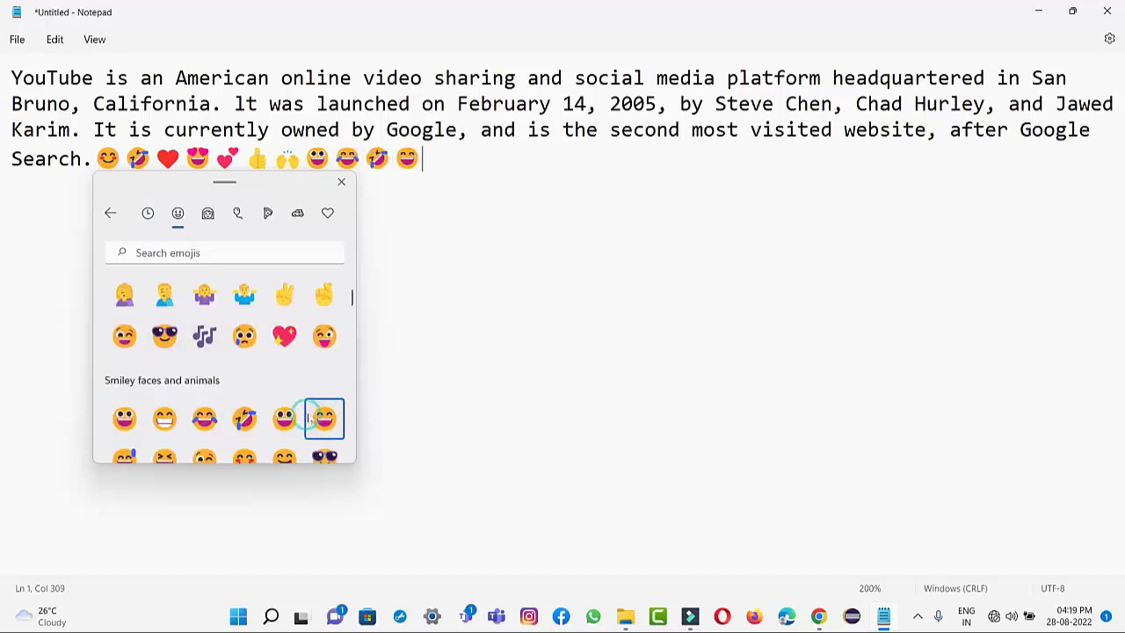
Add tongue-out, winking, another tongue-out, slightly smiling and hugging faces to the text, then close the emoji picker and minimize Notepad
{"action": "scroll", "coordinate": [299, 406], "scroll_direction": "down", "scroll_amount": 1}
{"action": "left_click", "coordinate": [284, 402]}
{"action": "left_click", "coordinate": [147, 403]}
{"action": "left_click", "coordinate": [284, 403]}
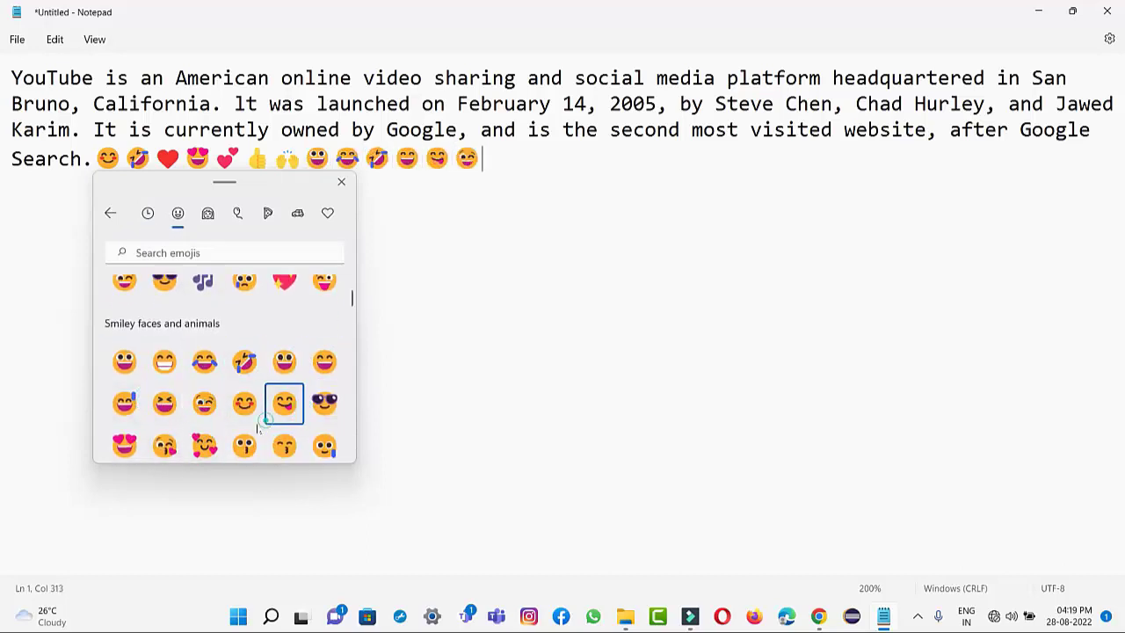
{"action": "scroll", "coordinate": [264, 395], "scroll_direction": "down", "scroll_amount": 1}
{"action": "left_click", "coordinate": [204, 372]}
{"action": "left_click", "coordinate": [256, 386]}
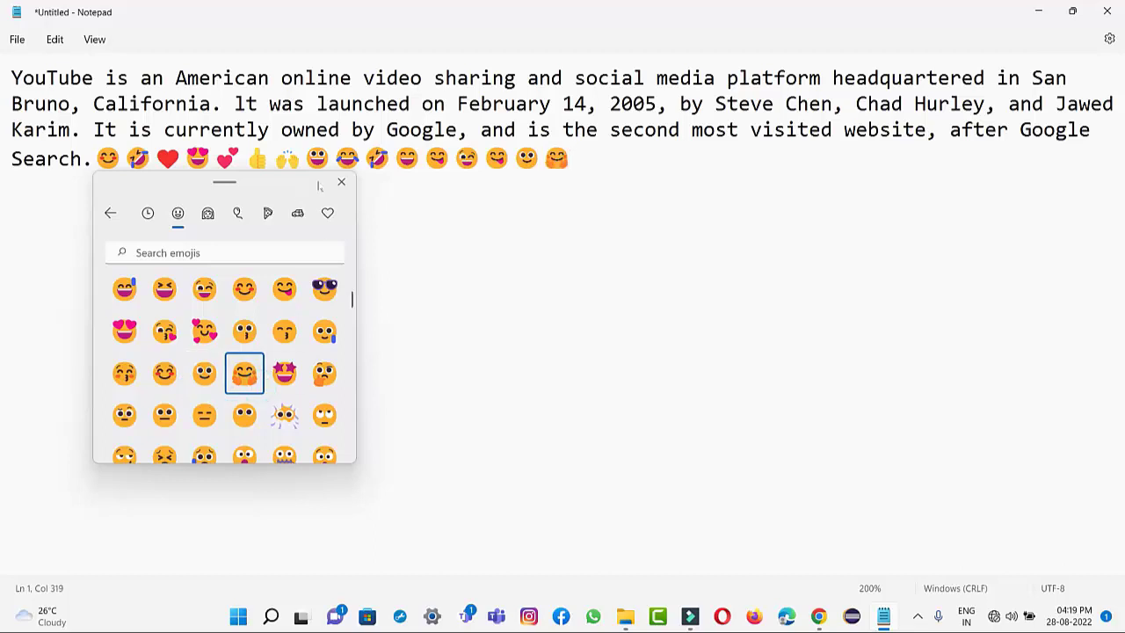
{"action": "left_click", "coordinate": [342, 184]}
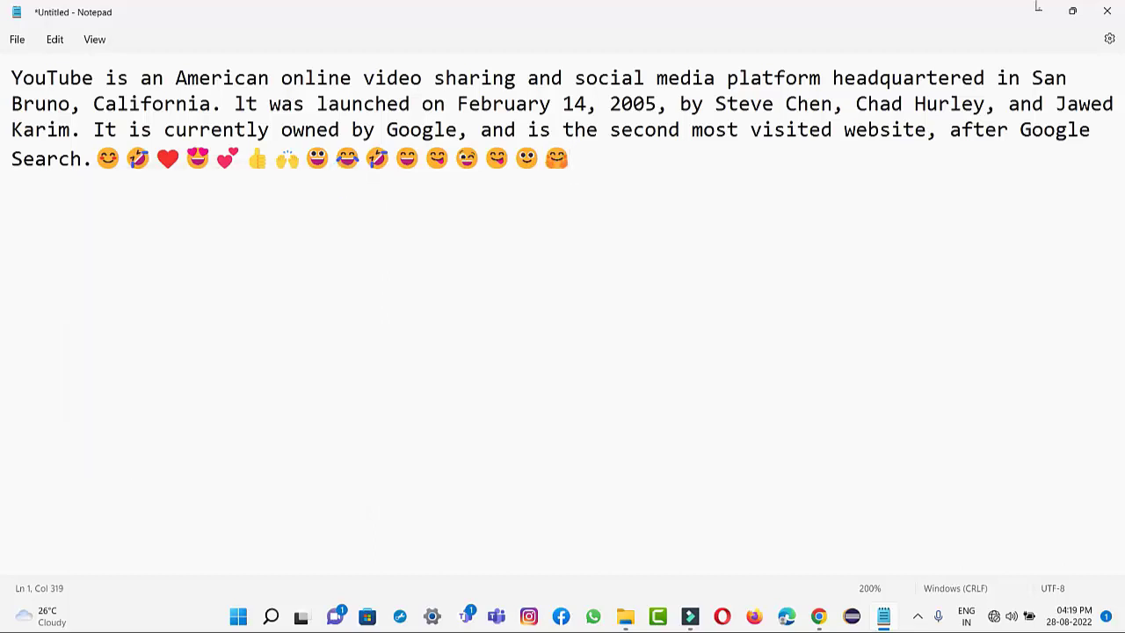
{"action": "left_click", "coordinate": [1042, 14]}
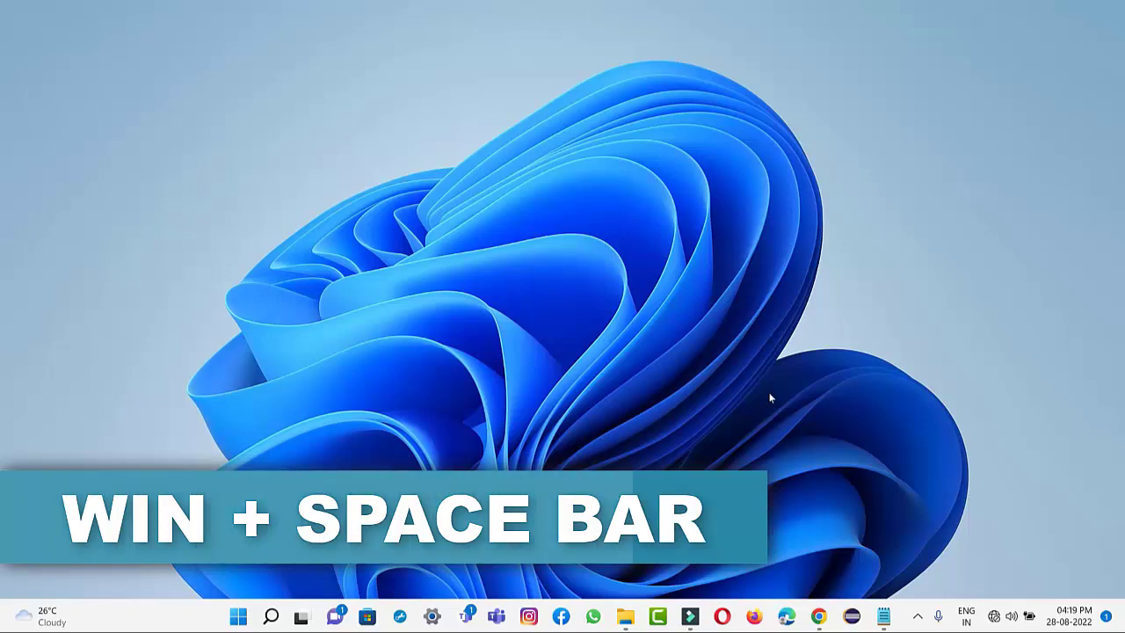
Cycle repeatedly through the keyboard layouts English (United Kingdom), English (India) and Hindi
{"action": "key", "text": "super+space"}
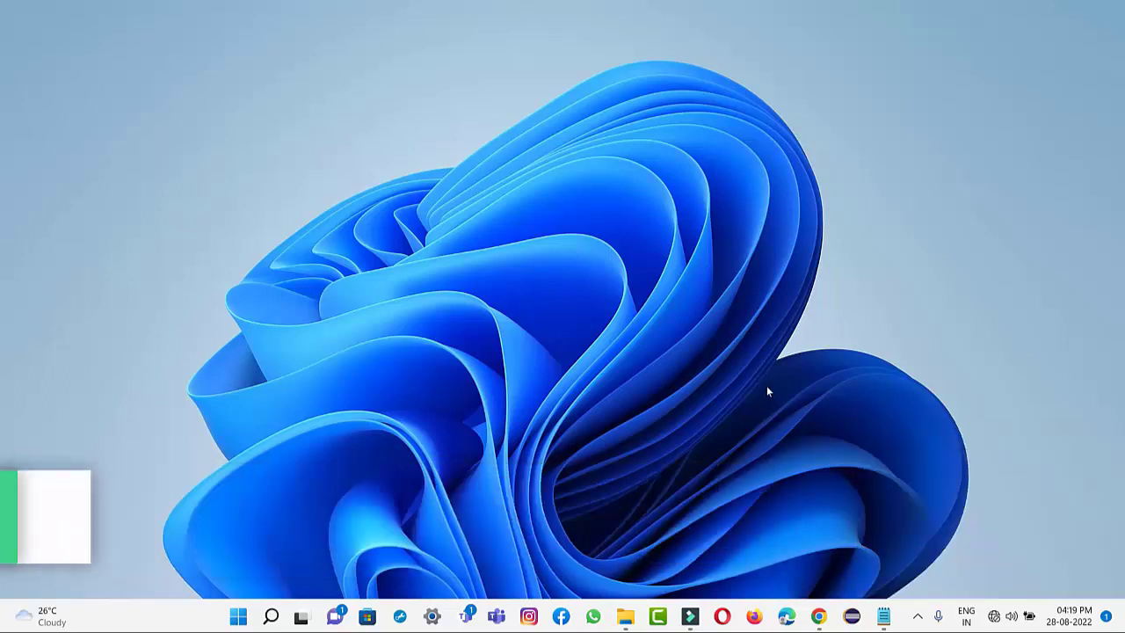
{"action": "key", "text": "super+space"}
{"action": "key", "text": "super+space"}
{"action": "key", "text": "super+space"}
{"action": "key", "text": "super+space"}
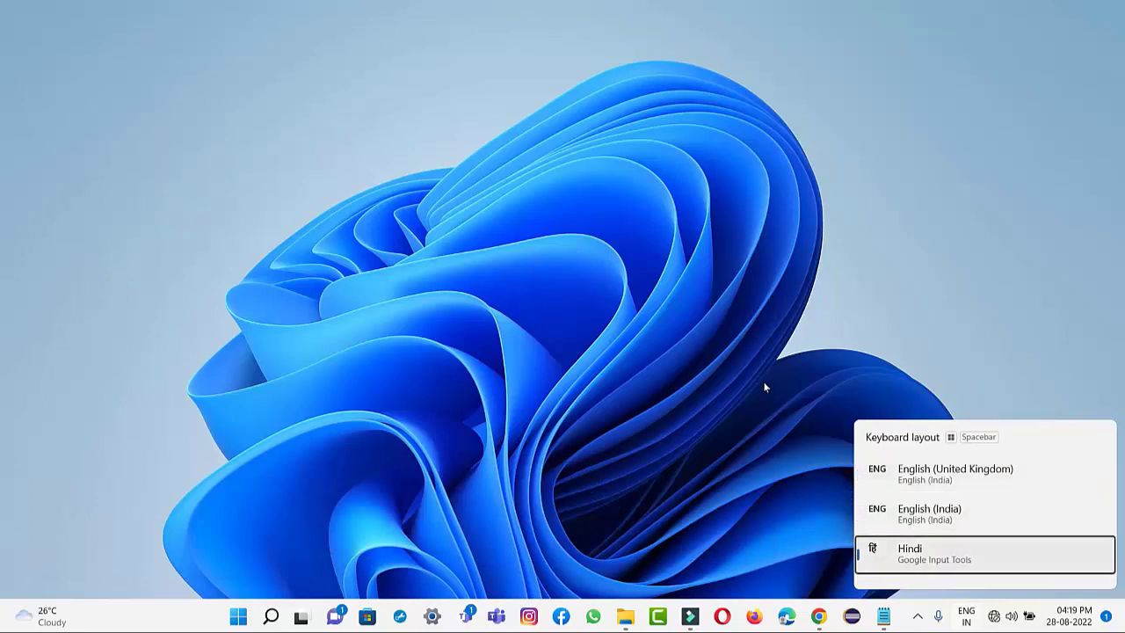
{"action": "key", "text": "super+space"}
{"action": "key", "text": "super+space"}
{"action": "key", "text": "super+space"}
{"action": "key", "text": "super+space"}
{"action": "key", "text": "super+space"}
{"action": "key", "text": "super+space"}
{"action": "key", "text": "super+space"}
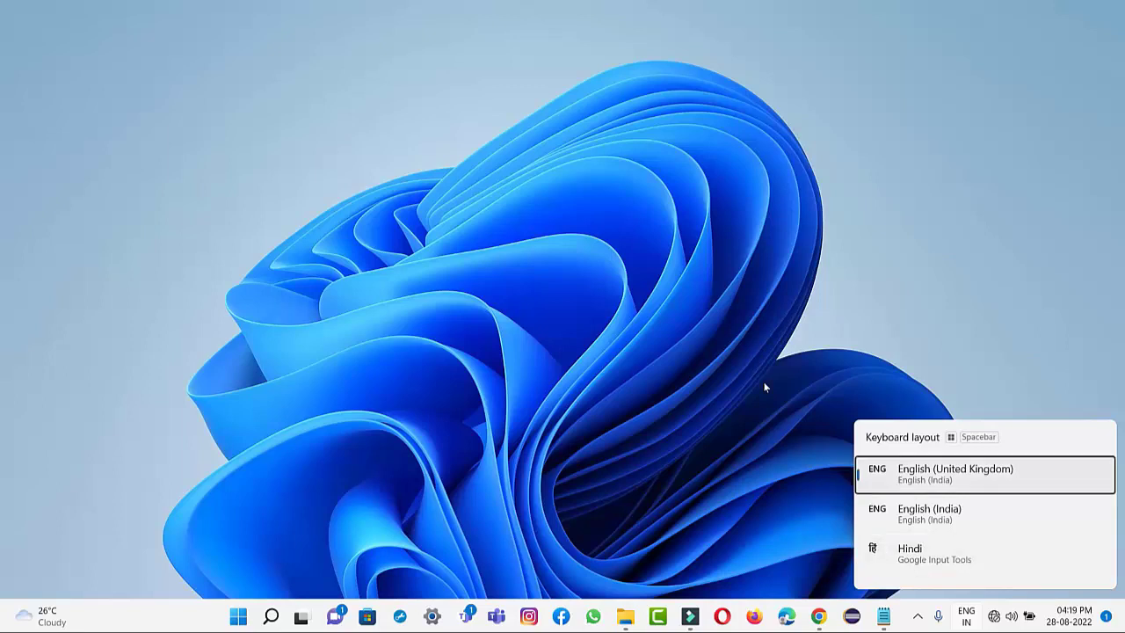
{"action": "key", "text": "super+space"}
{"action": "key", "text": "super+space"}
{"action": "key", "text": "super+space"}
{"action": "key", "text": "super+space"}
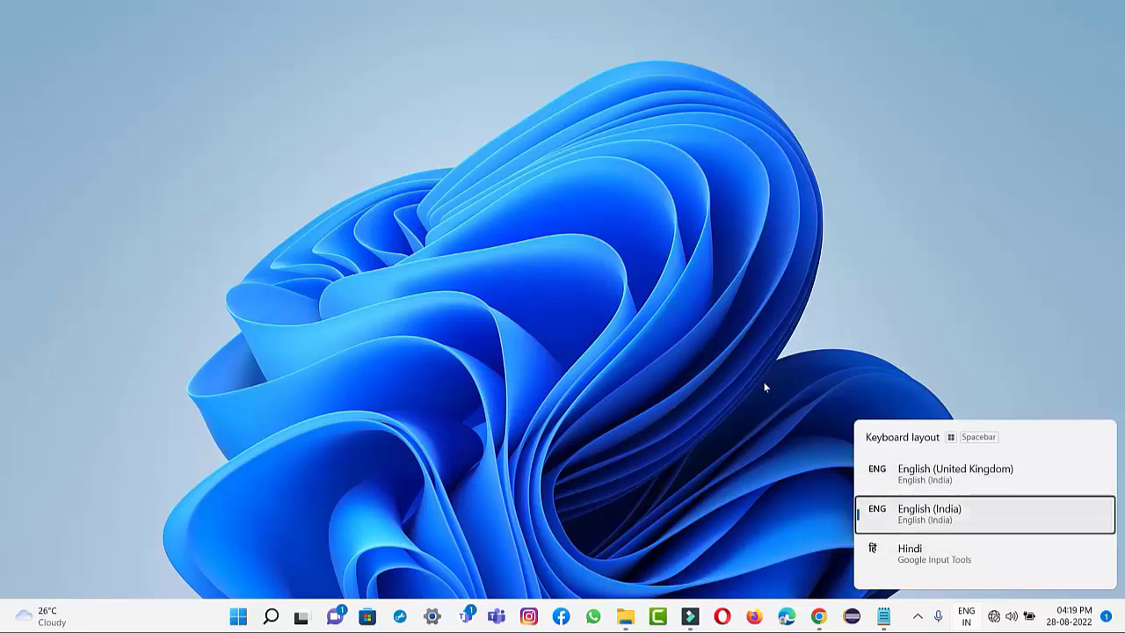
{"action": "key", "text": "super+space"}
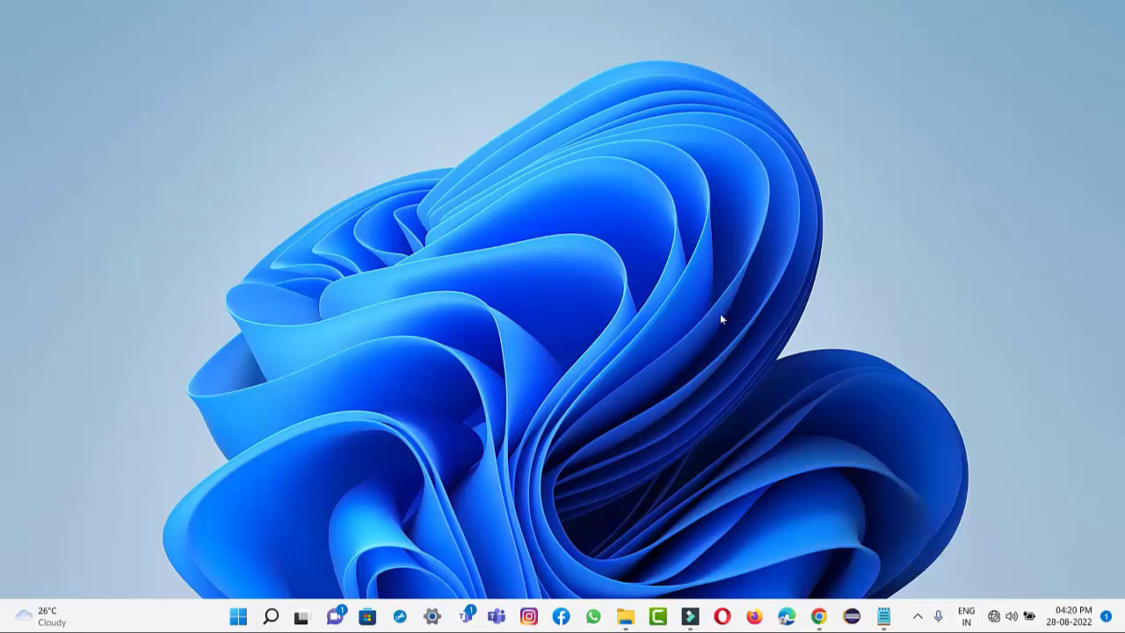
Open the Project display options, cycle through PC screen only, Duplicate, Extend and Second screen only, and dismiss them without choosing one
{"action": "key", "text": "super+p"}
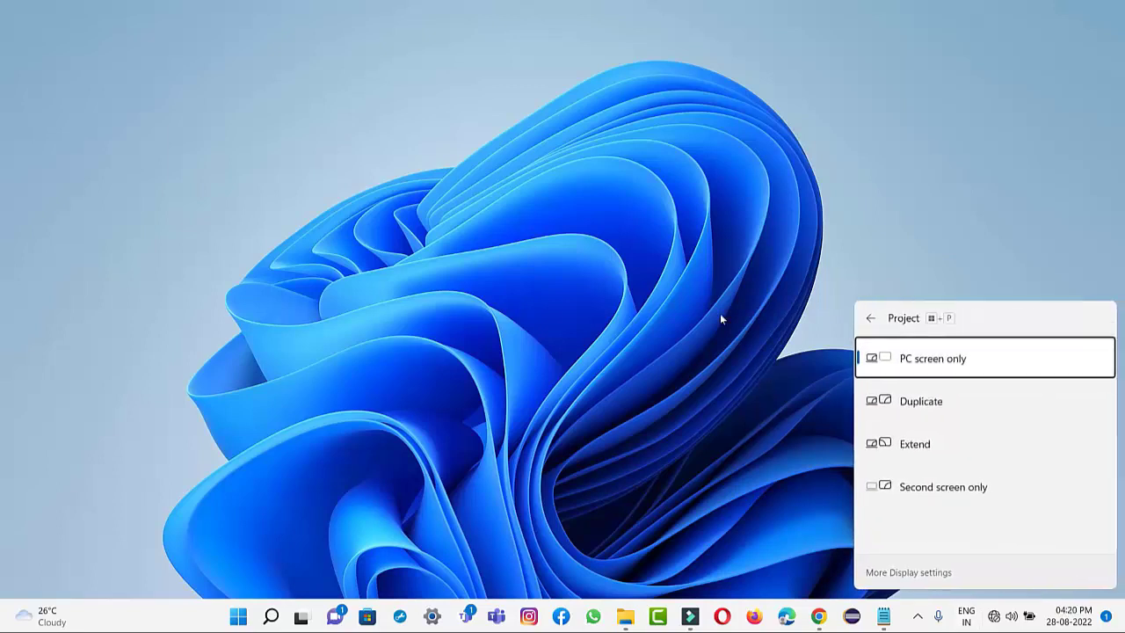
{"action": "key", "text": "super+p"}
{"action": "key", "text": "super+p"}
{"action": "key", "text": "super+p"}
{"action": "key", "text": "super+p"}
{"action": "key", "text": "super+p"}
{"action": "key", "text": "super+p"}
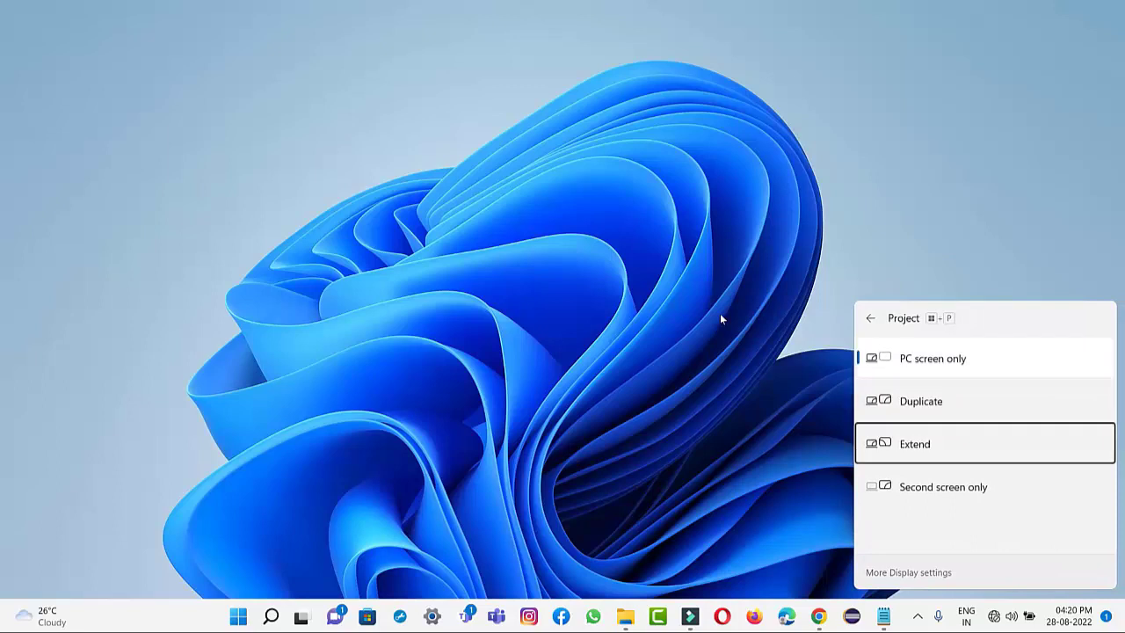
{"action": "key", "text": "super+p"}
{"action": "key", "text": "super+p"}
{"action": "key", "text": "super+p"}
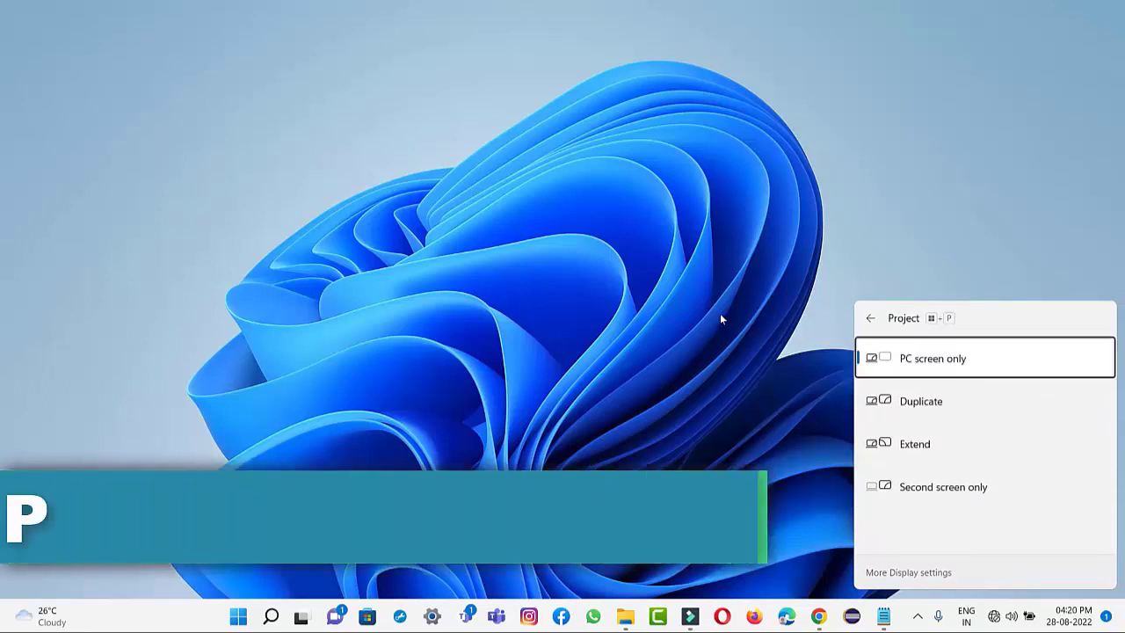
{"action": "key", "text": "super+p"}
{"action": "key", "text": "super+p"}
{"action": "key", "text": "super+p"}
{"action": "key", "text": "super+p"}
{"action": "key", "text": "super+p"}
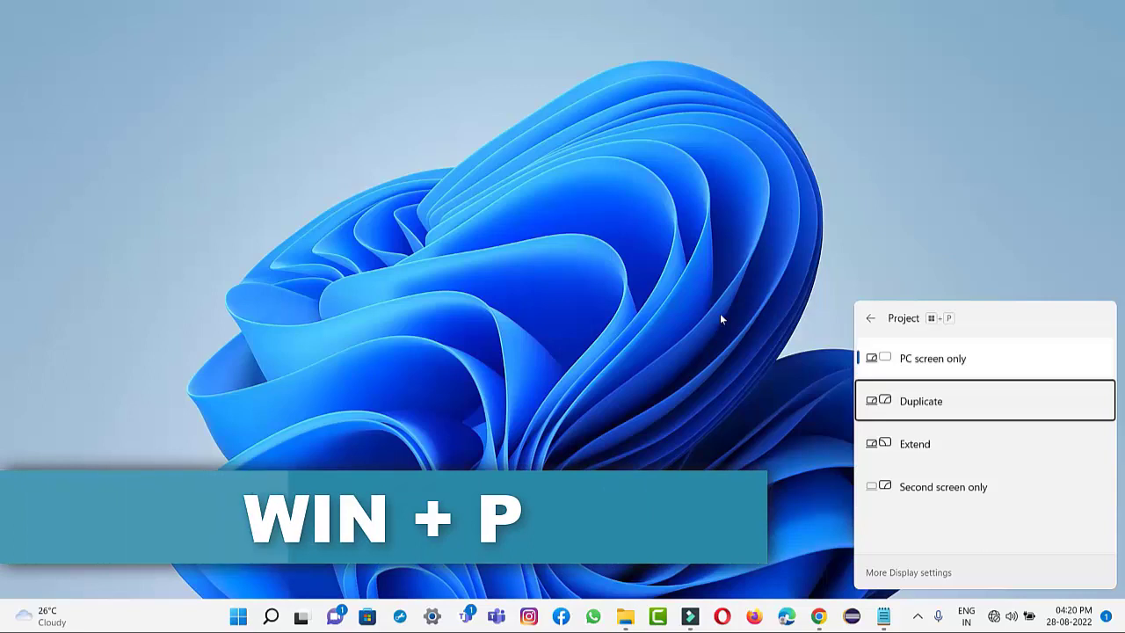
{"action": "key", "text": "super+p"}
{"action": "key", "text": "super+p"}
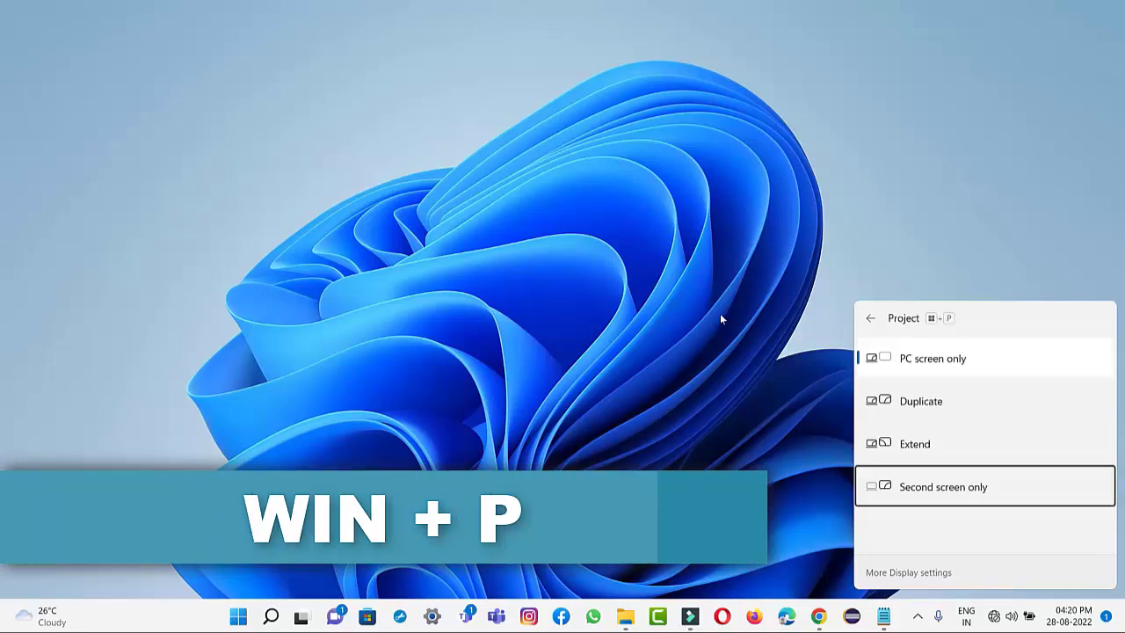
{"action": "left_click", "coordinate": [457, 285]}
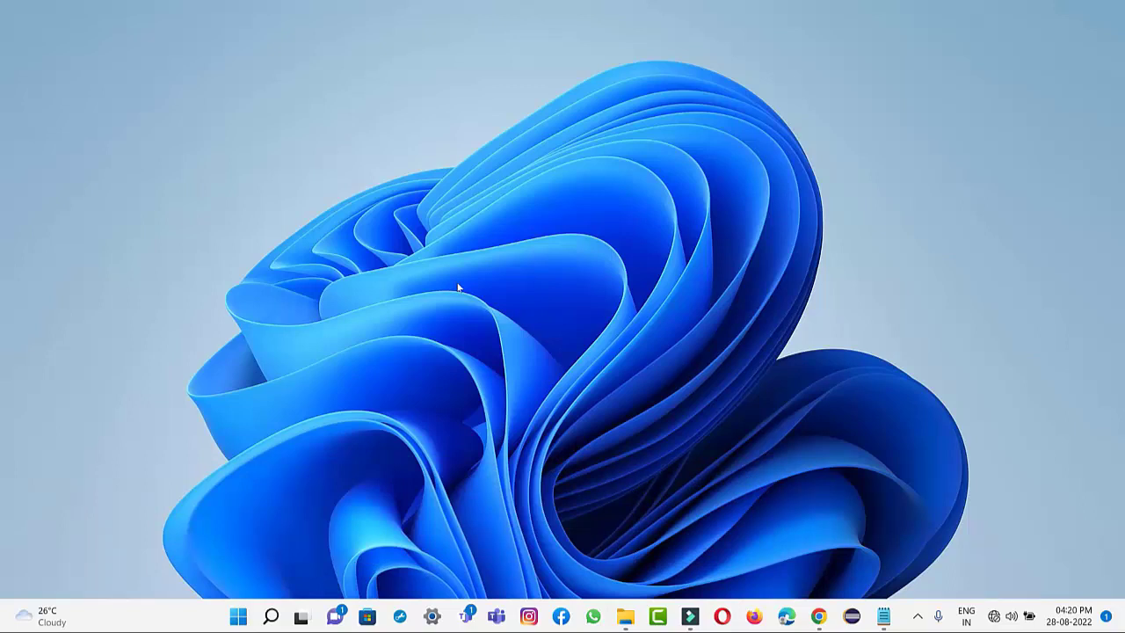
Open the Start menu, and open Task Manager directly over it to view the running processes and close it
{"action": "key", "text": "ctrl+Escape"}
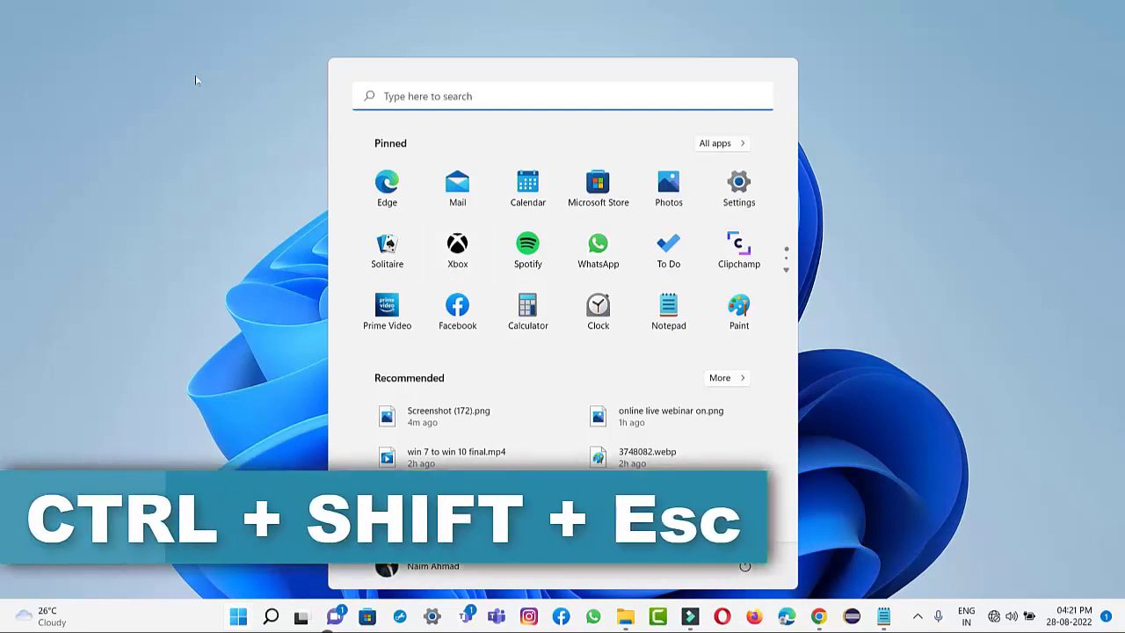
{"action": "key", "text": "ctrl+shift+Escape"}
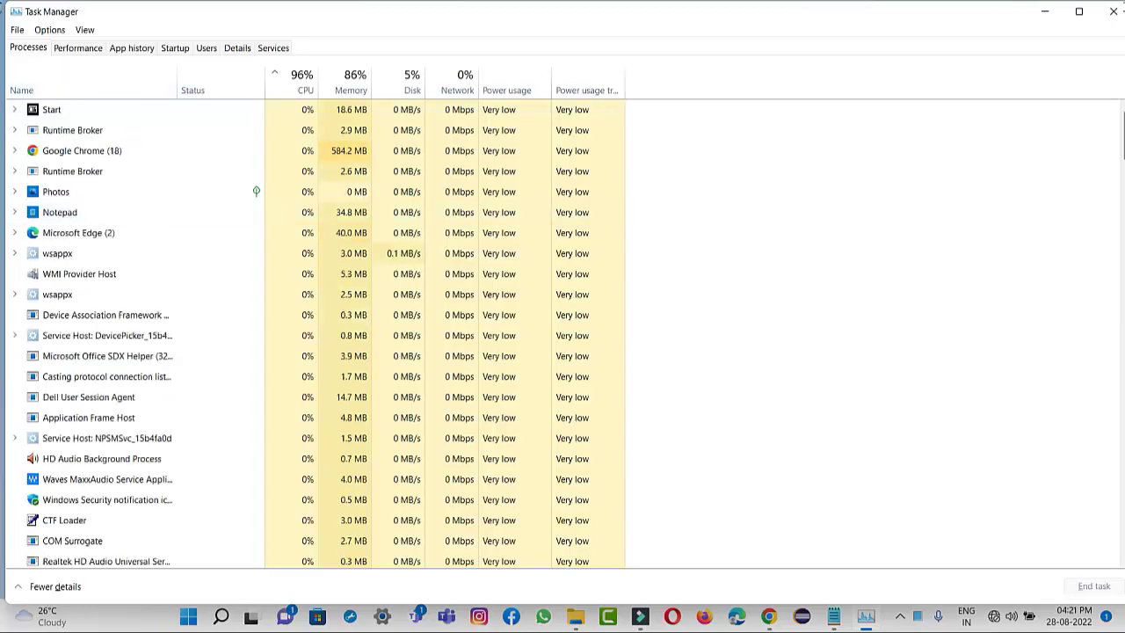
{"action": "left_click", "coordinate": [1113, 12]}
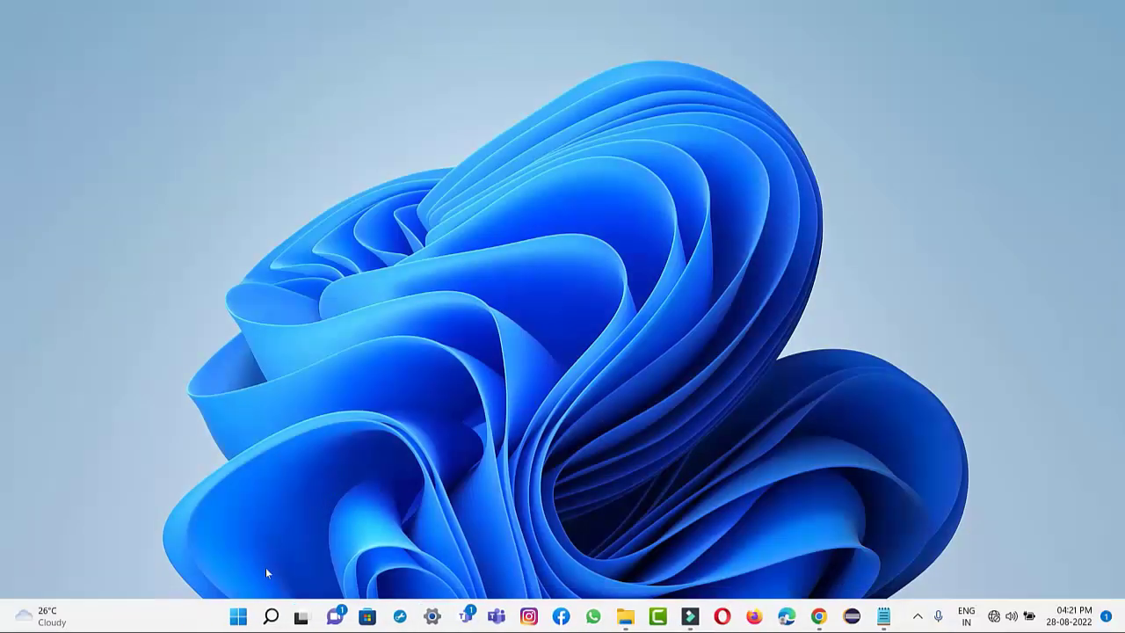
Open and close Task Manager through the Start button's quick links, and open and close it again directly from the desktop
{"action": "right_click", "coordinate": [239, 617]}
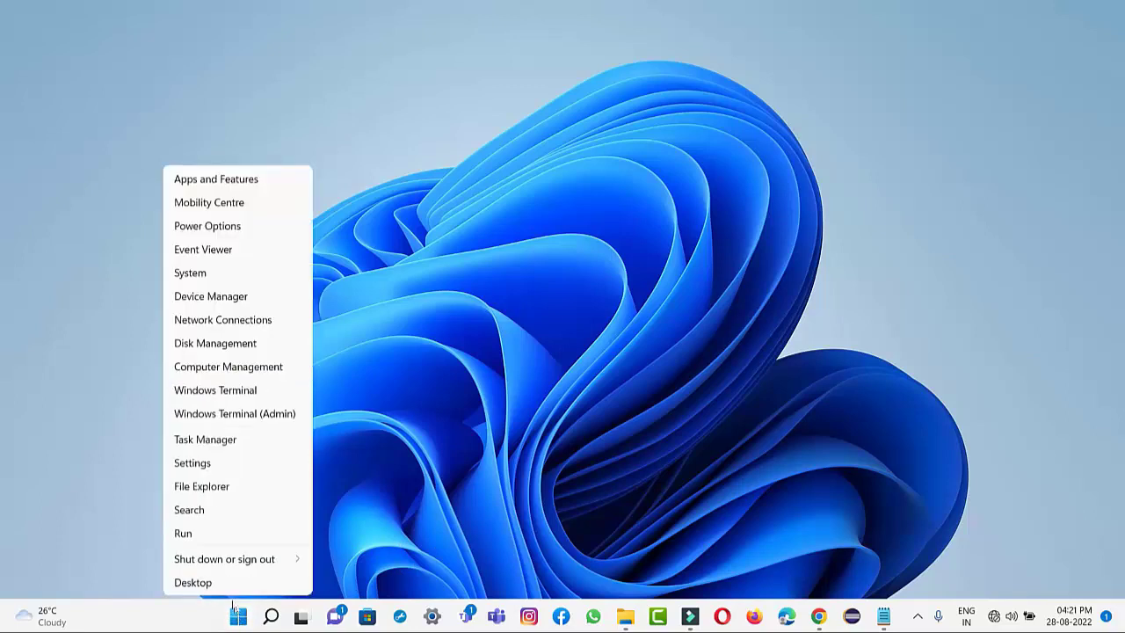
{"action": "left_click", "coordinate": [213, 439]}
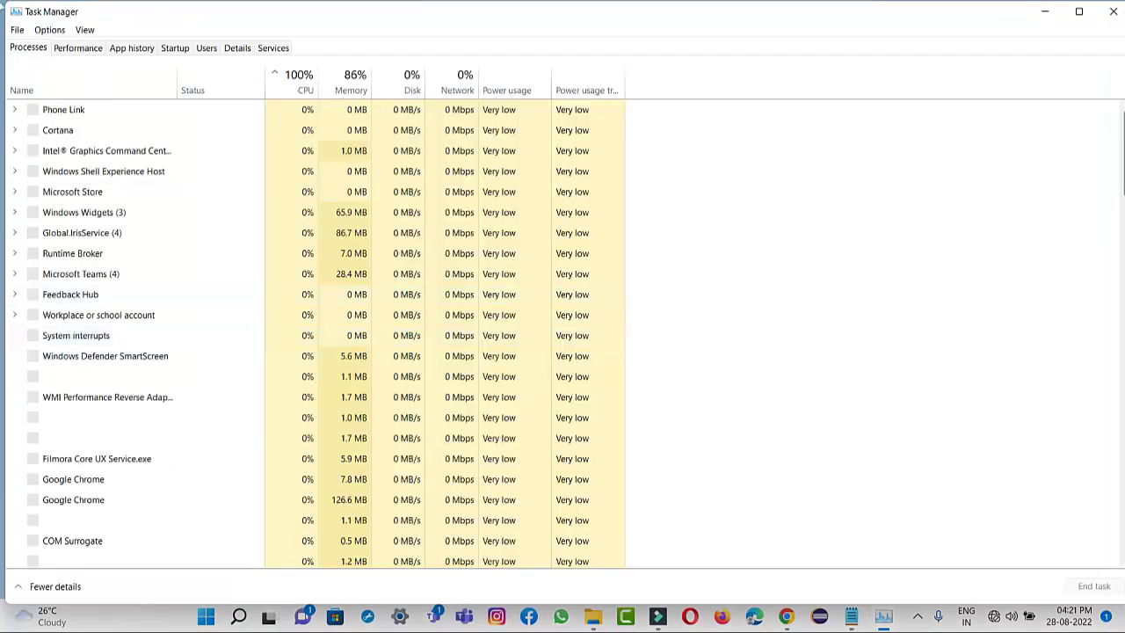
{"action": "left_click", "coordinate": [1113, 12]}
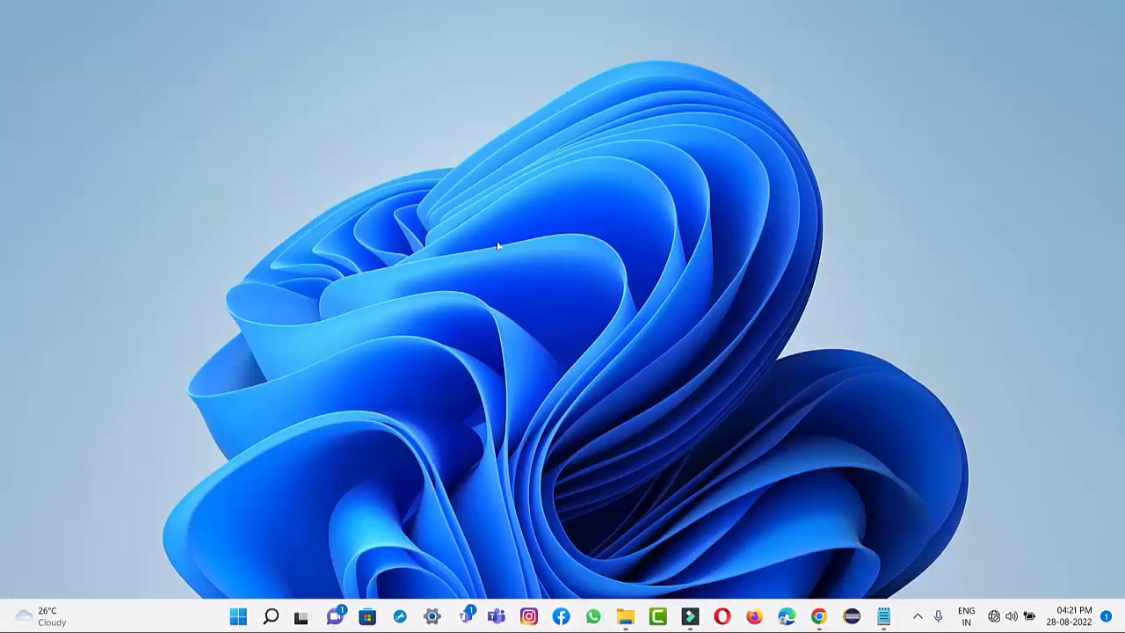
{"action": "key", "text": "ctrl+shift+Escape"}
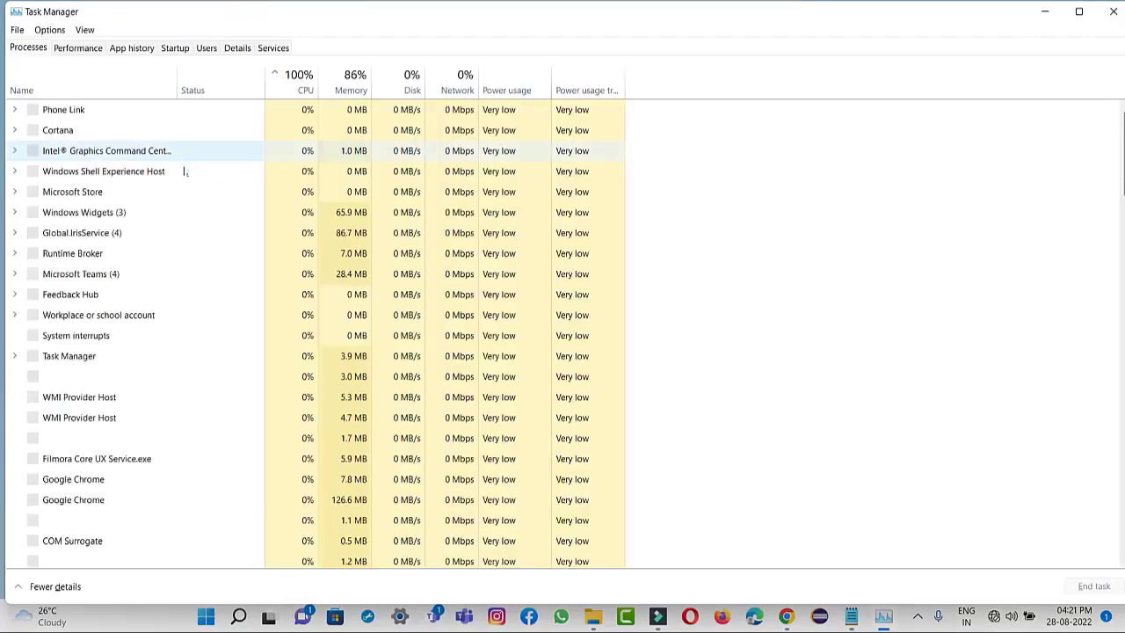
{"action": "left_click", "coordinate": [1114, 11]}
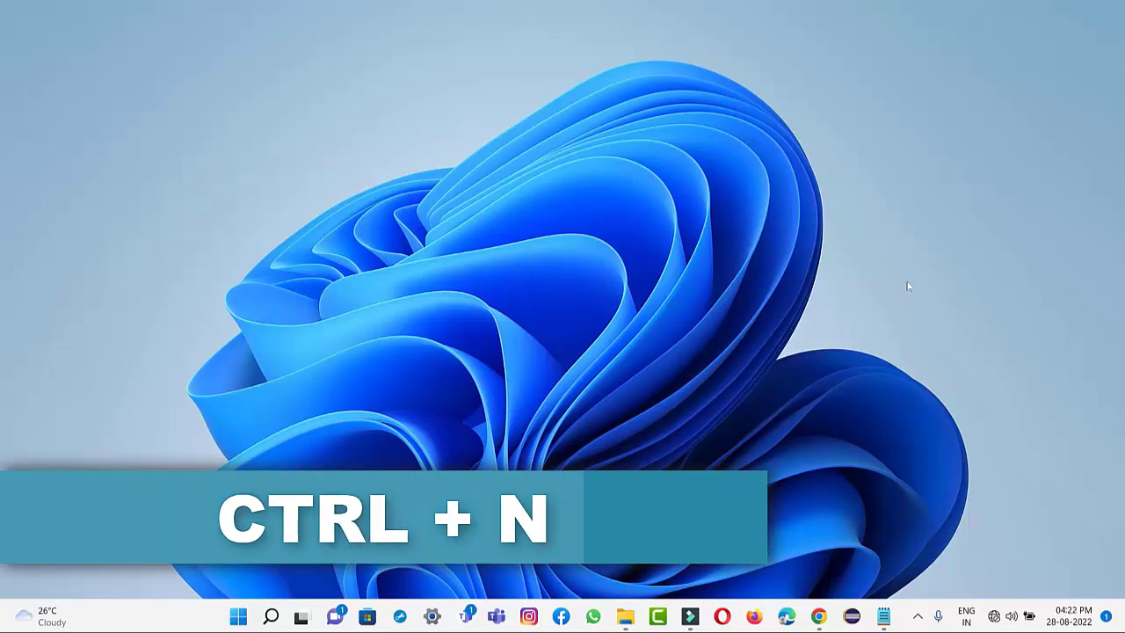
Switch to Google Chrome and open a new browser window
{"action": "left_click", "coordinate": [818, 616]}
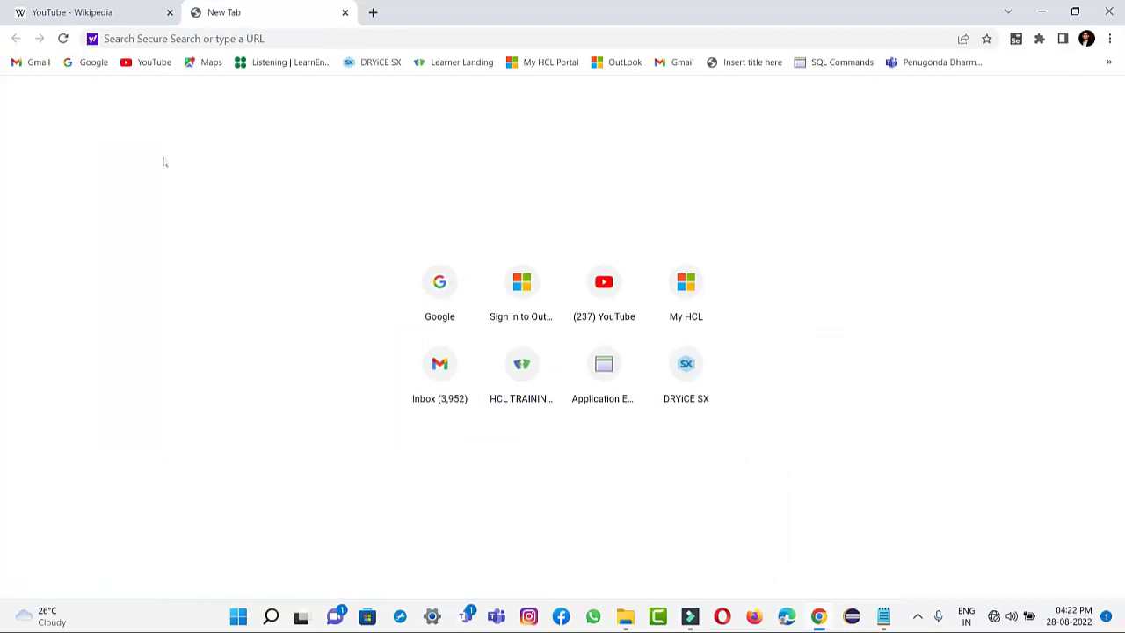
{"action": "key", "text": "ctrl+n"}
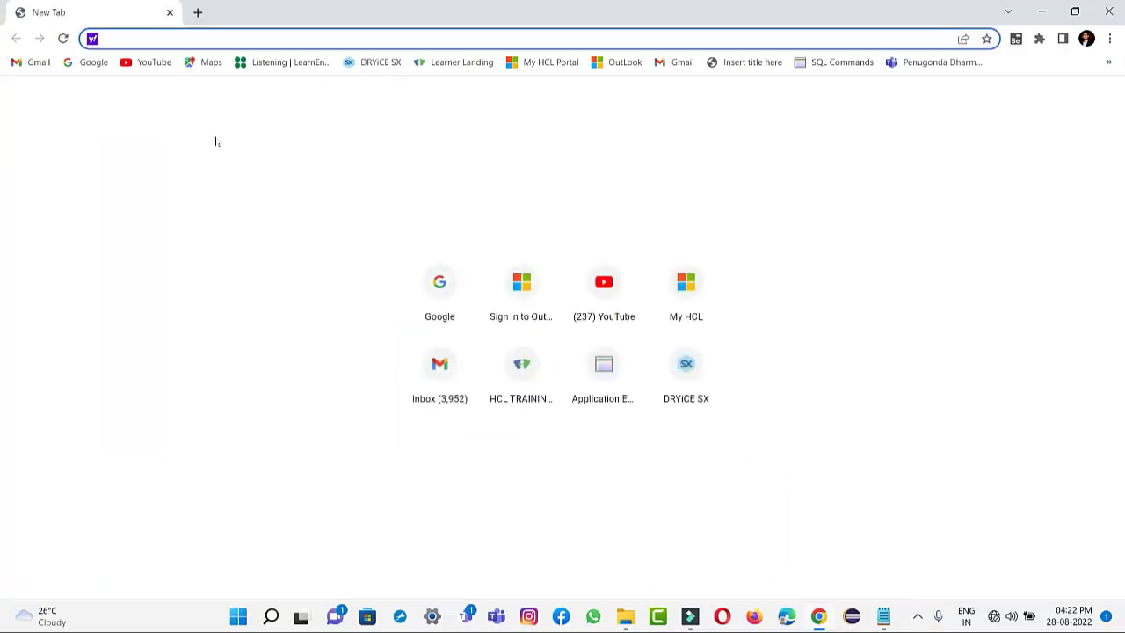
Show the desktop, bring the new Chrome window back into view, and close its New Tab page
{"action": "key", "text": "super+d"}
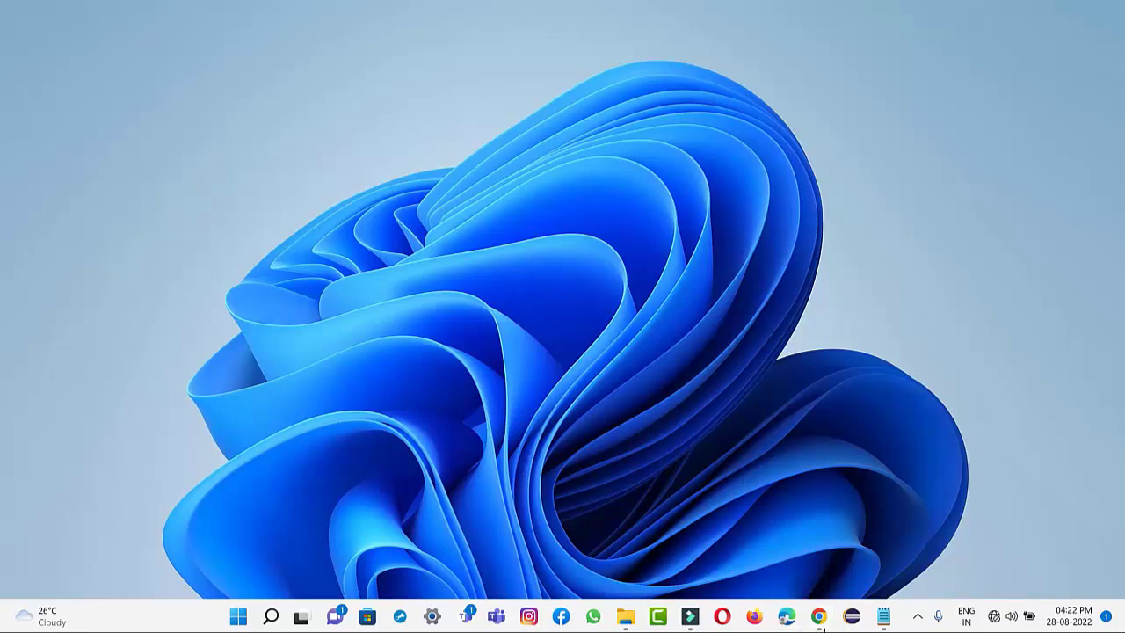
{"action": "mouse_move", "coordinate": [823, 625]}
{"action": "left_click", "coordinate": [874, 546]}
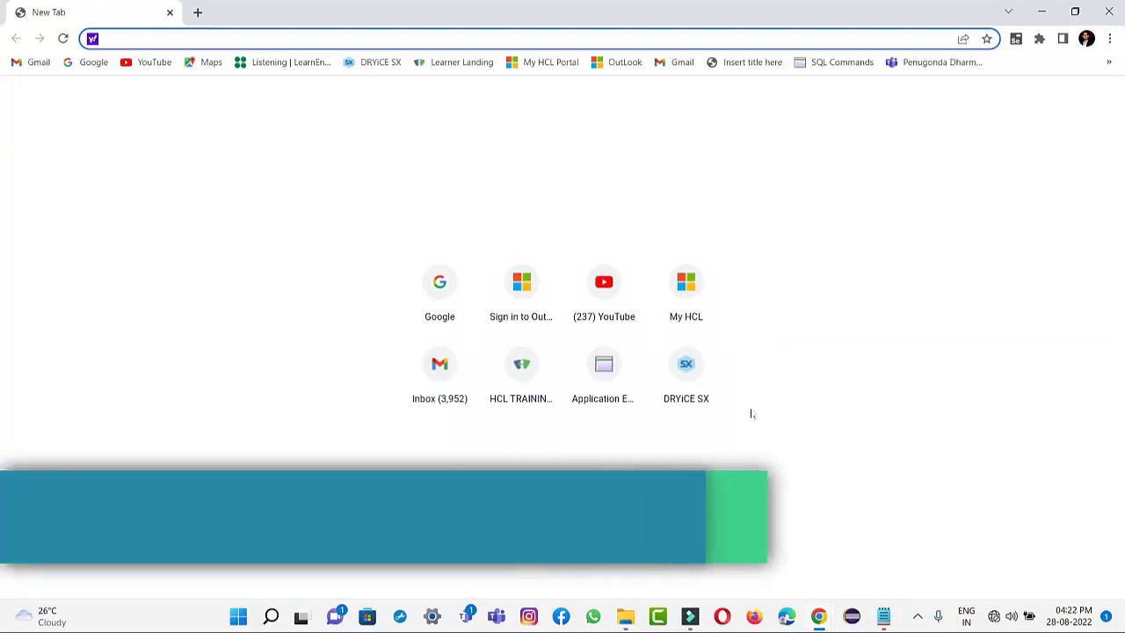
{"action": "key", "text": "ctrl+w"}
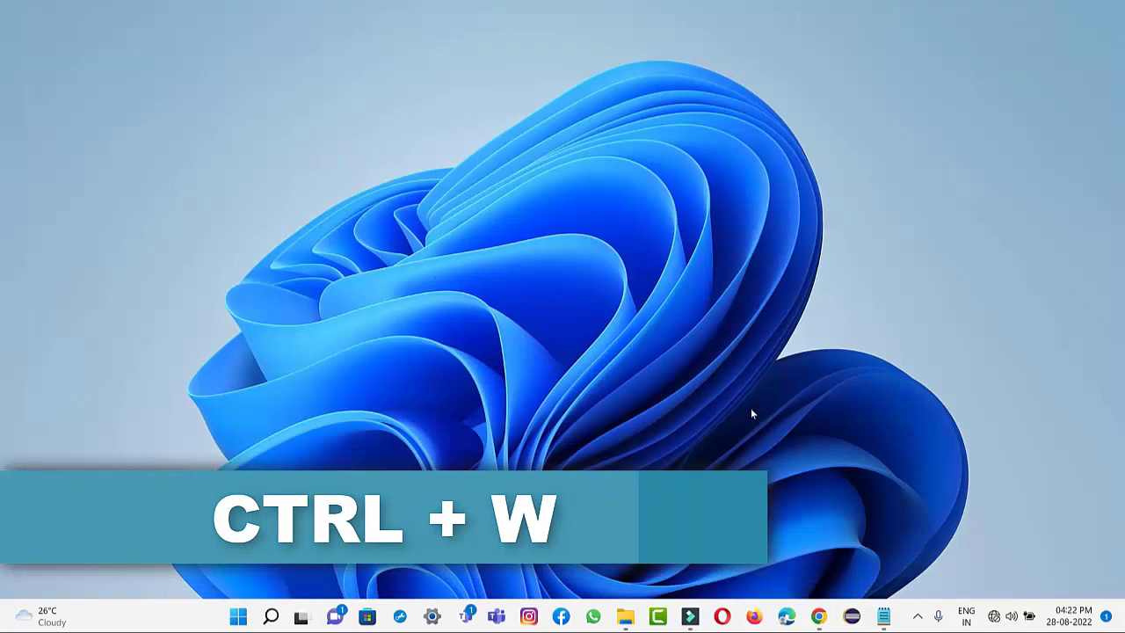
Switch to Chrome, open another new window, and close it along with the remaining New Tab and YouTube Wikipedia tabs
{"action": "left_click", "coordinate": [819, 615]}
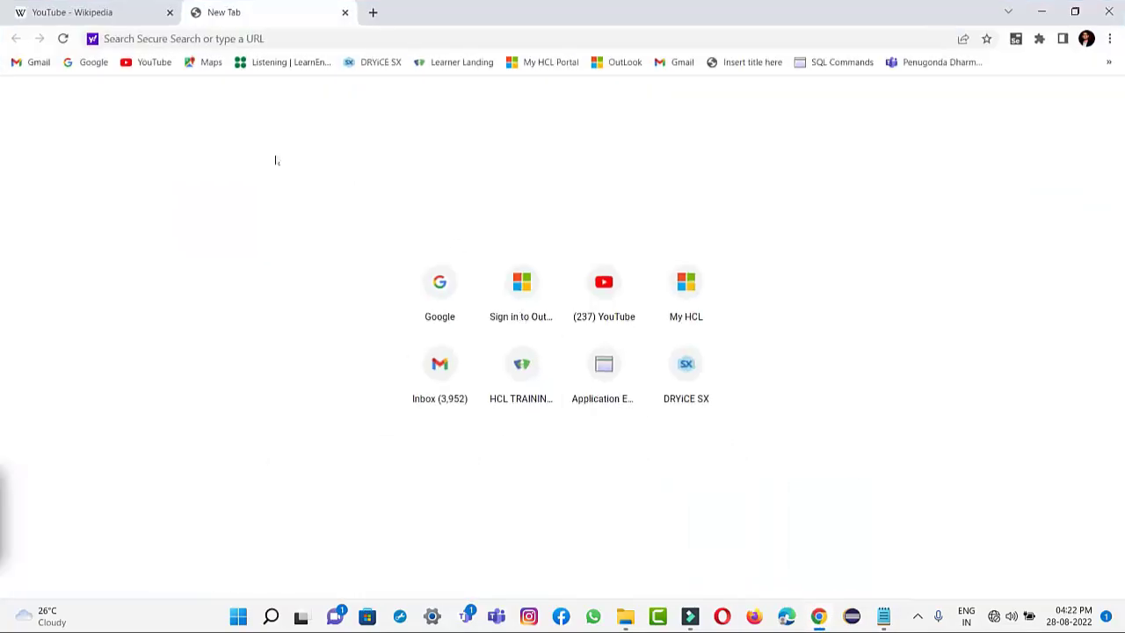
{"action": "key", "text": "ctrl+n"}
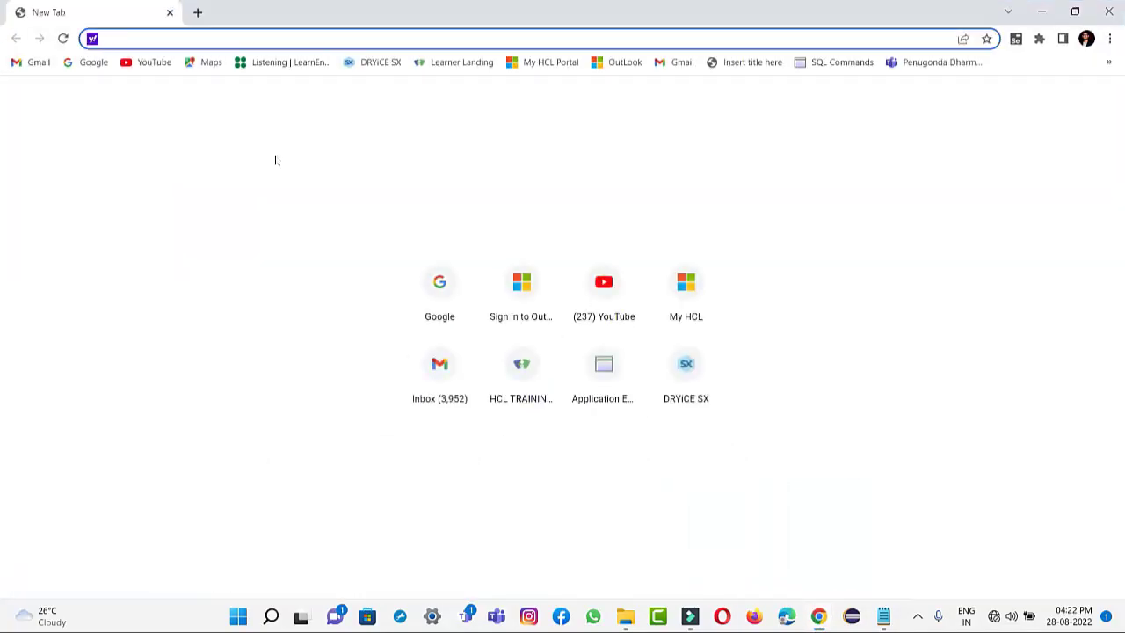
{"action": "key", "text": "ctrl+w"}
{"action": "key", "text": "ctrl+w"}
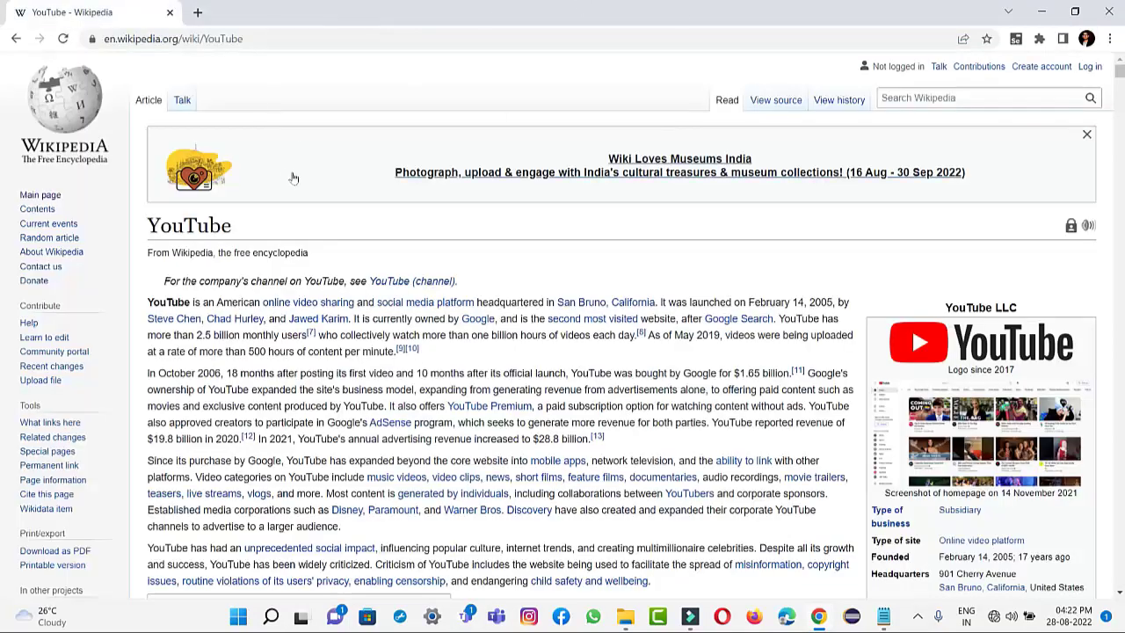
{"action": "key", "text": "ctrl+w"}
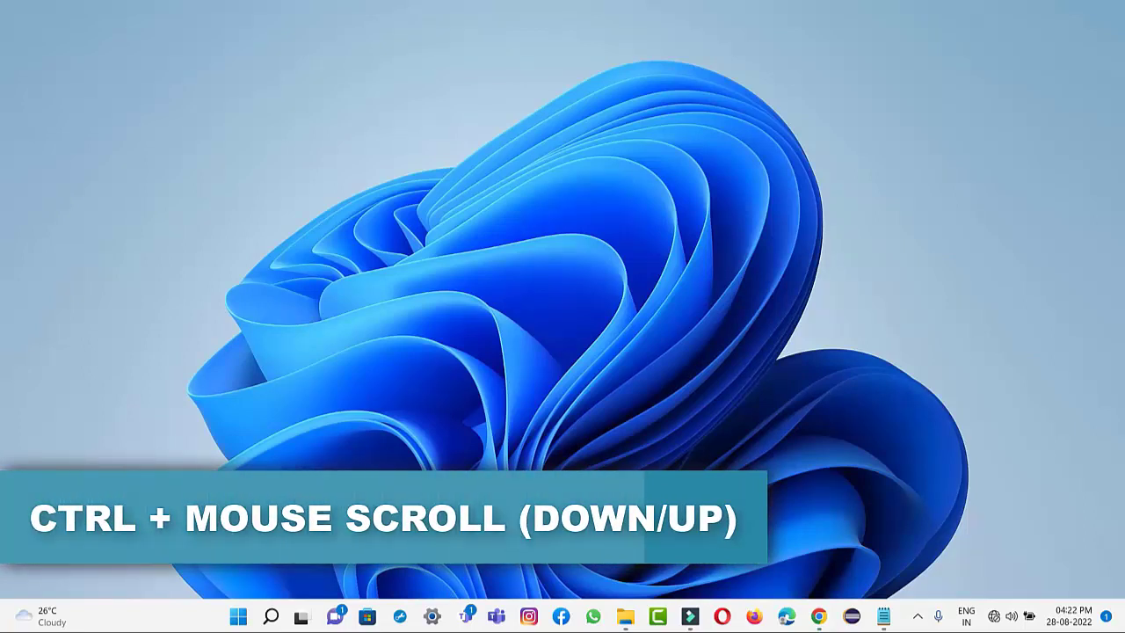
Switch to Notepad and zoom the text in and out repeatedly, enlarging it up to 500% before reducing it to 320%
{"action": "left_click", "coordinate": [883, 618]}
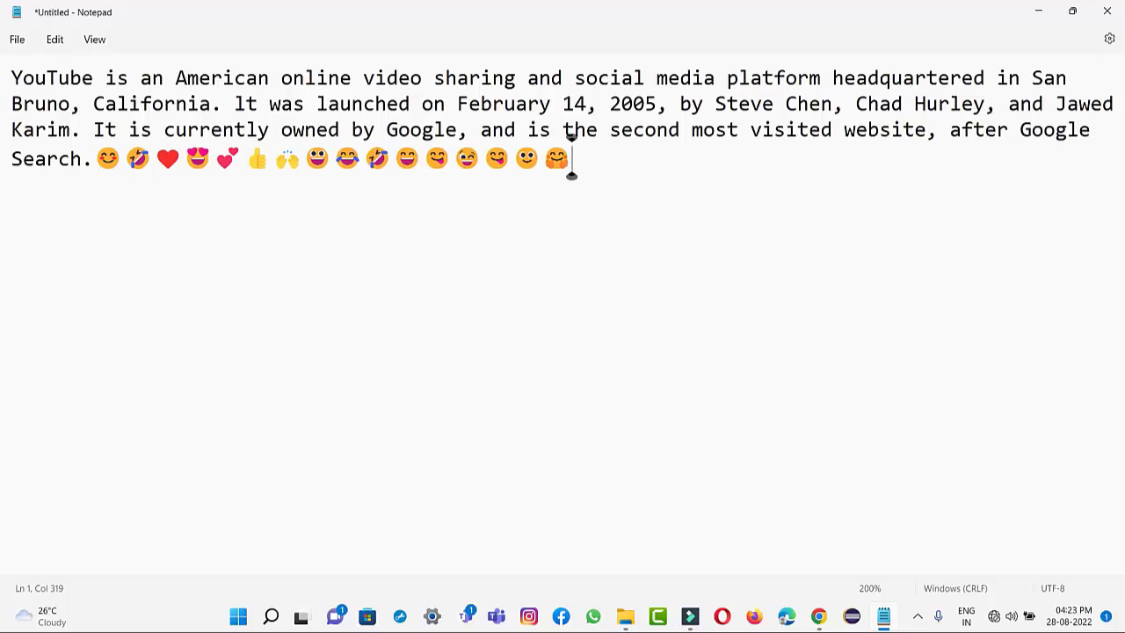
{"action": "scroll", "coordinate": [571, 170], "scroll_direction": "down", "scroll_amount": 4, "text": "ctrl"}
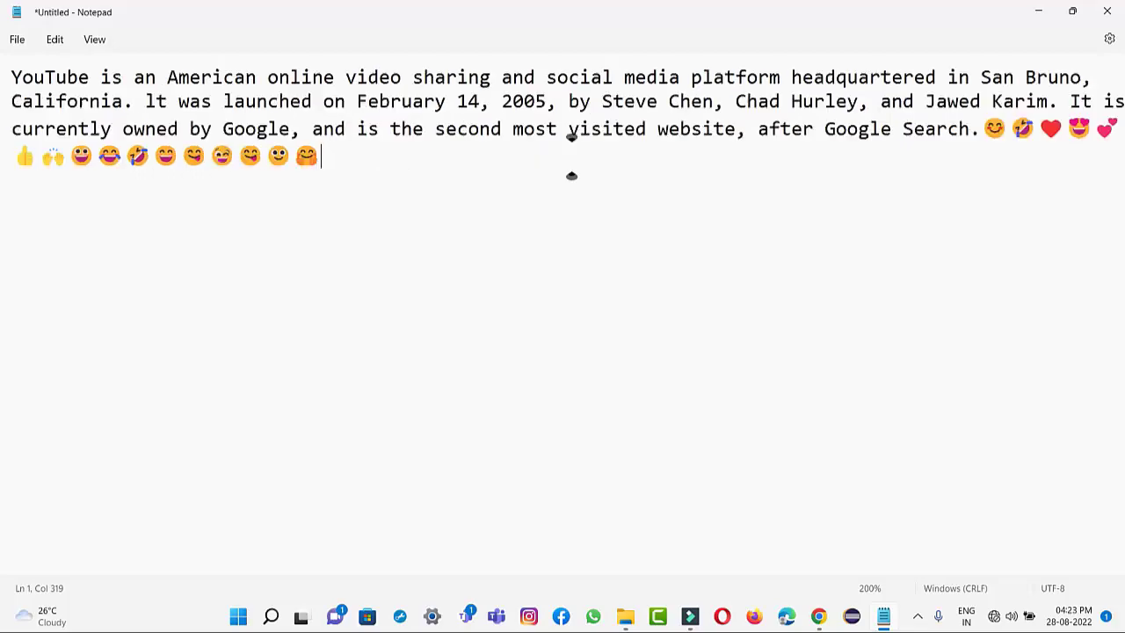
{"action": "scroll", "coordinate": [571, 169], "scroll_direction": "up", "scroll_amount": 10, "text": "ctrl"}
{"action": "scroll", "coordinate": [571, 170], "scroll_direction": "down", "scroll_amount": 11, "text": "ctrl"}
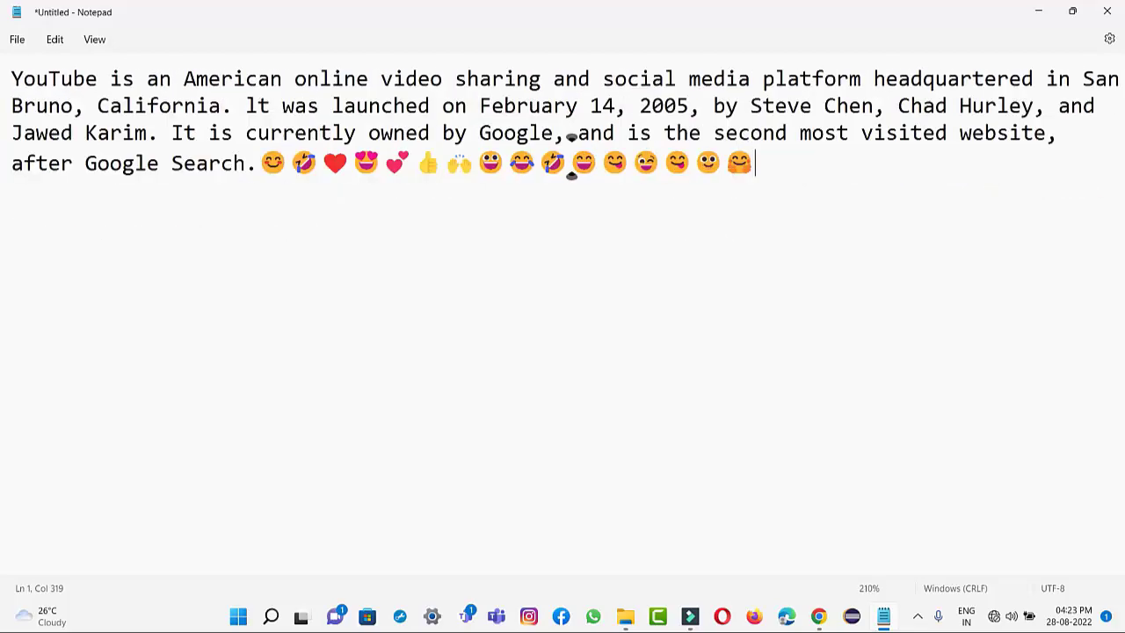
{"action": "scroll", "coordinate": [572, 170], "scroll_direction": "up", "scroll_amount": 8, "text": "ctrl"}
{"action": "scroll", "coordinate": [571, 174], "scroll_direction": "up", "scroll_amount": 1, "text": "ctrl"}
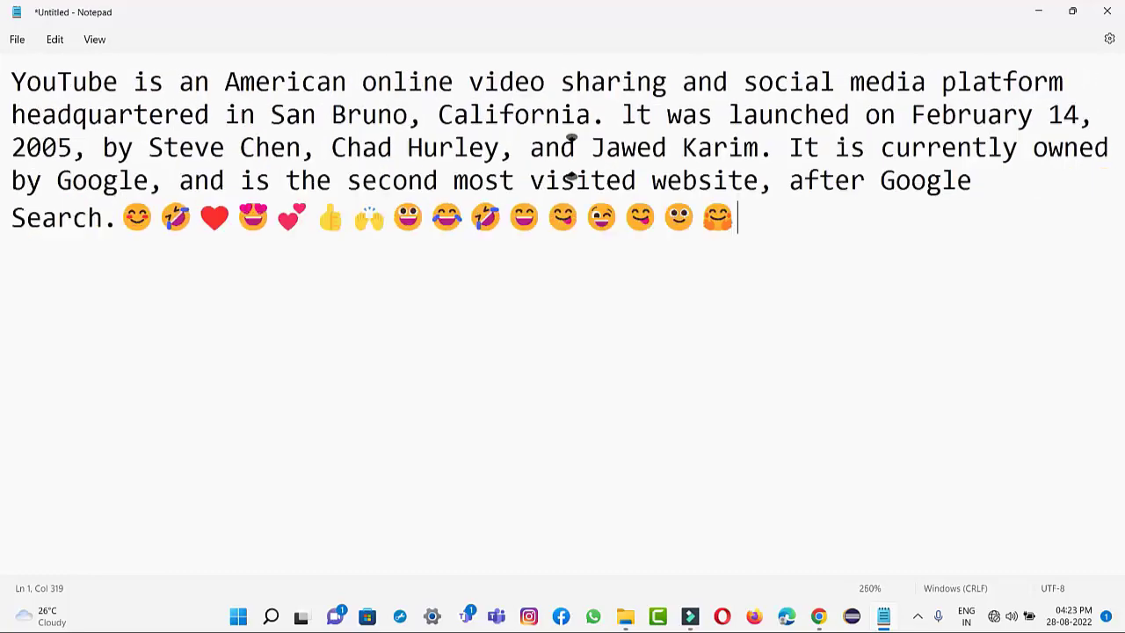
{"action": "scroll", "coordinate": [571, 175], "scroll_direction": "down", "scroll_amount": 5, "text": "ctrl"}
{"action": "scroll", "coordinate": [571, 175], "scroll_direction": "up", "scroll_amount": 6, "text": "ctrl"}
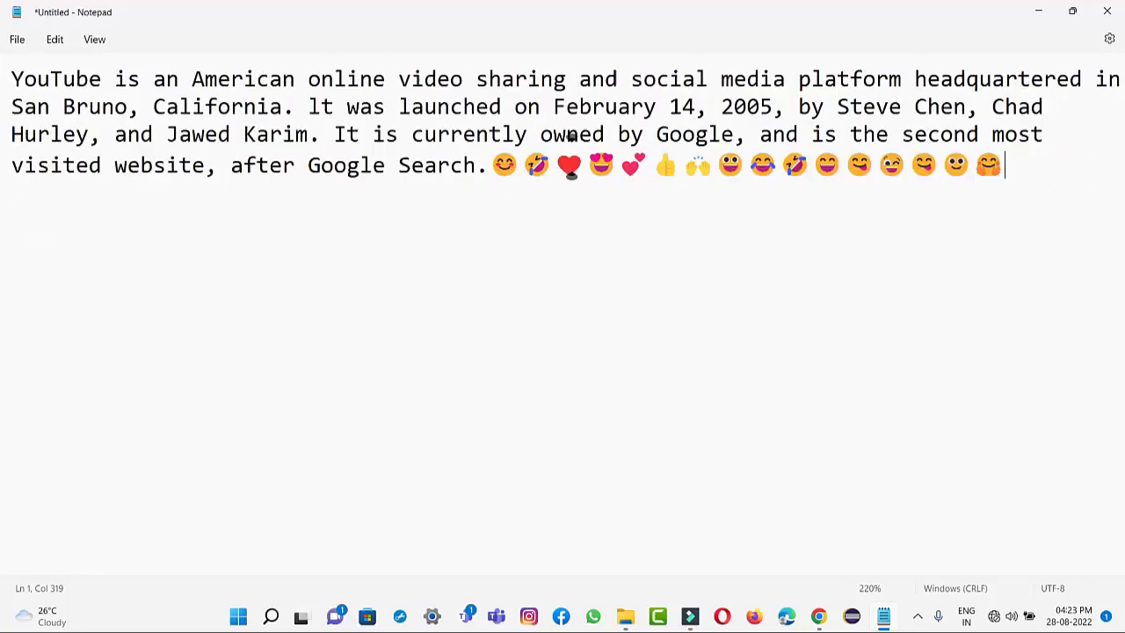
{"action": "scroll", "coordinate": [572, 175], "scroll_direction": "up", "scroll_amount": 15, "text": "ctrl"}
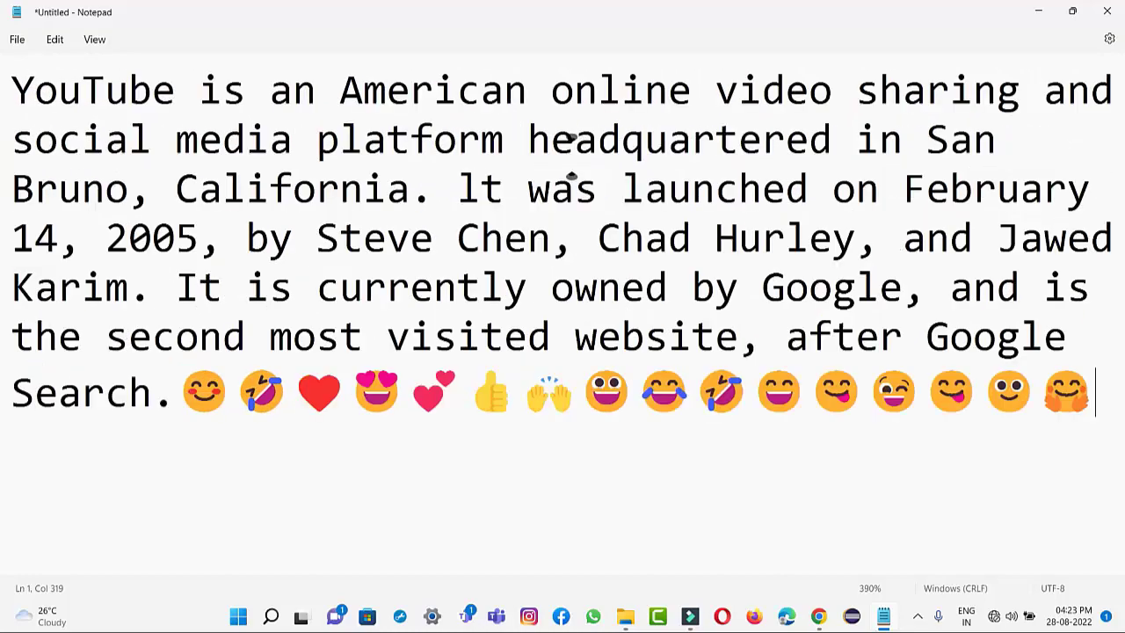
{"action": "scroll", "coordinate": [572, 175], "scroll_direction": "down", "scroll_amount": 12, "text": "ctrl"}
{"action": "scroll", "coordinate": [571, 175], "scroll_direction": "down", "scroll_amount": 8, "text": "ctrl"}
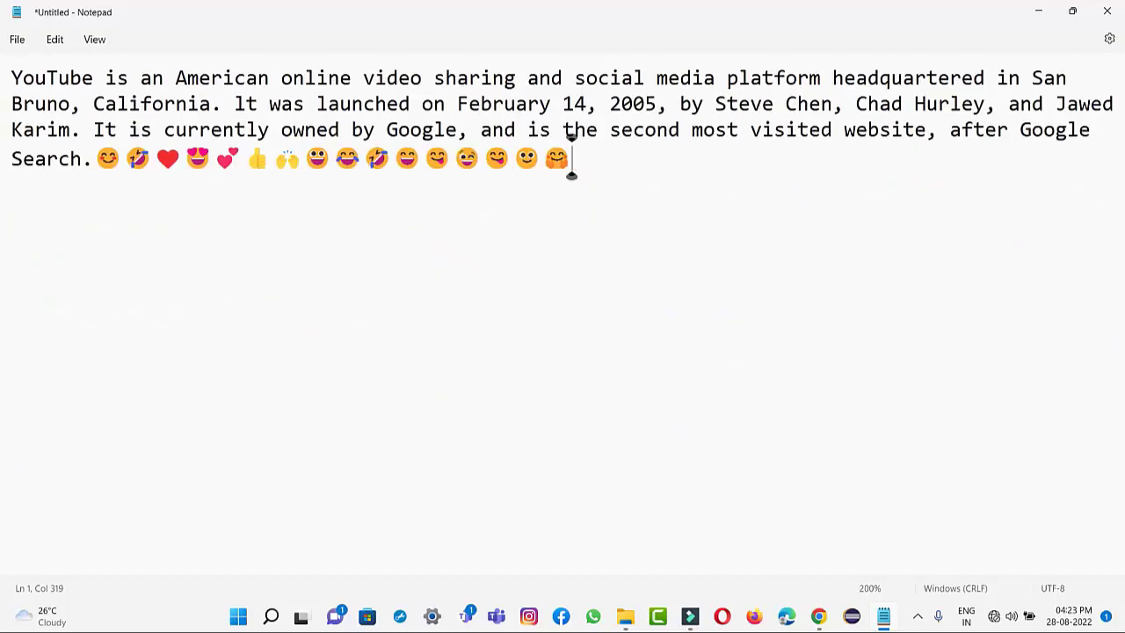
{"action": "scroll", "coordinate": [571, 175], "scroll_direction": "up", "scroll_amount": 3, "text": "ctrl"}
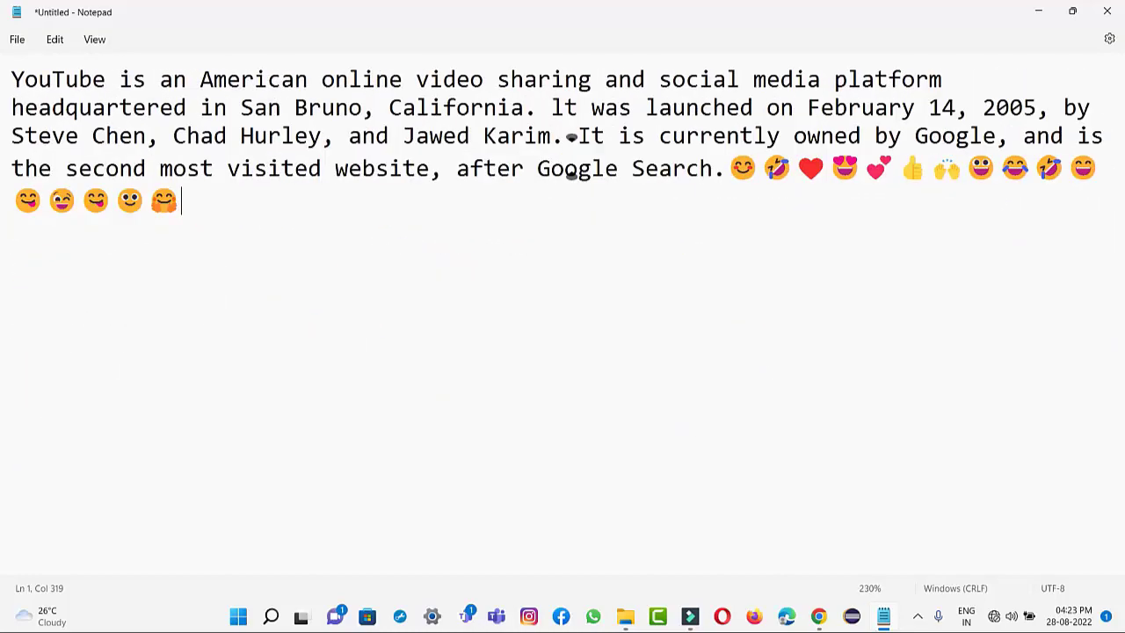
{"action": "scroll", "coordinate": [572, 136], "scroll_direction": "up", "scroll_amount": 5, "text": "ctrl"}
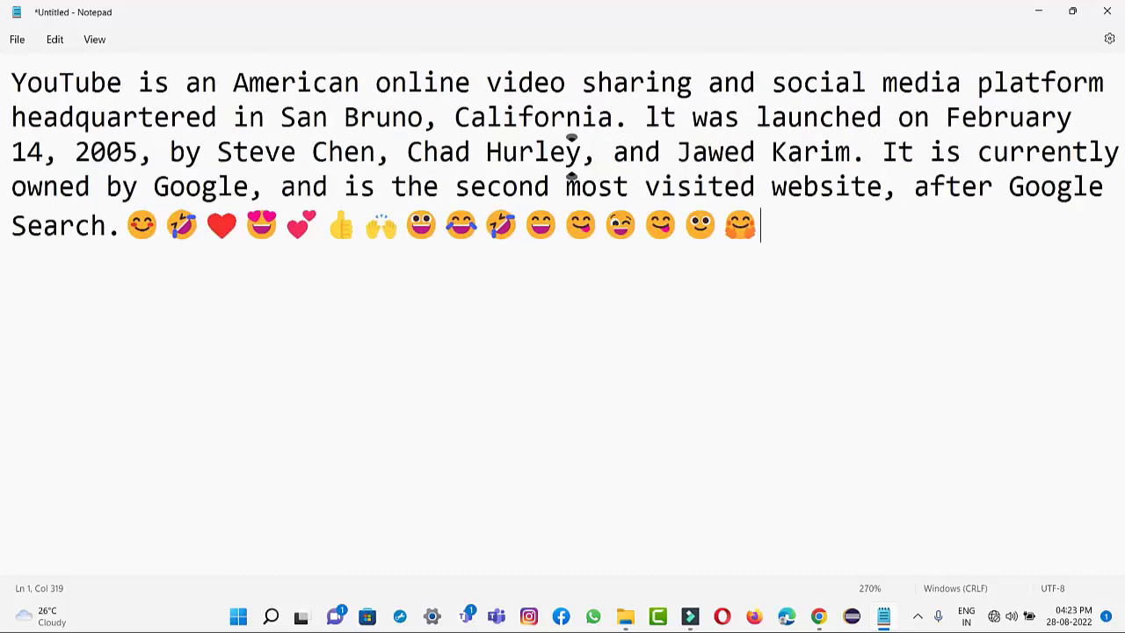
{"action": "scroll", "coordinate": [571, 136], "scroll_direction": "up", "scroll_amount": 1, "text": "ctrl"}
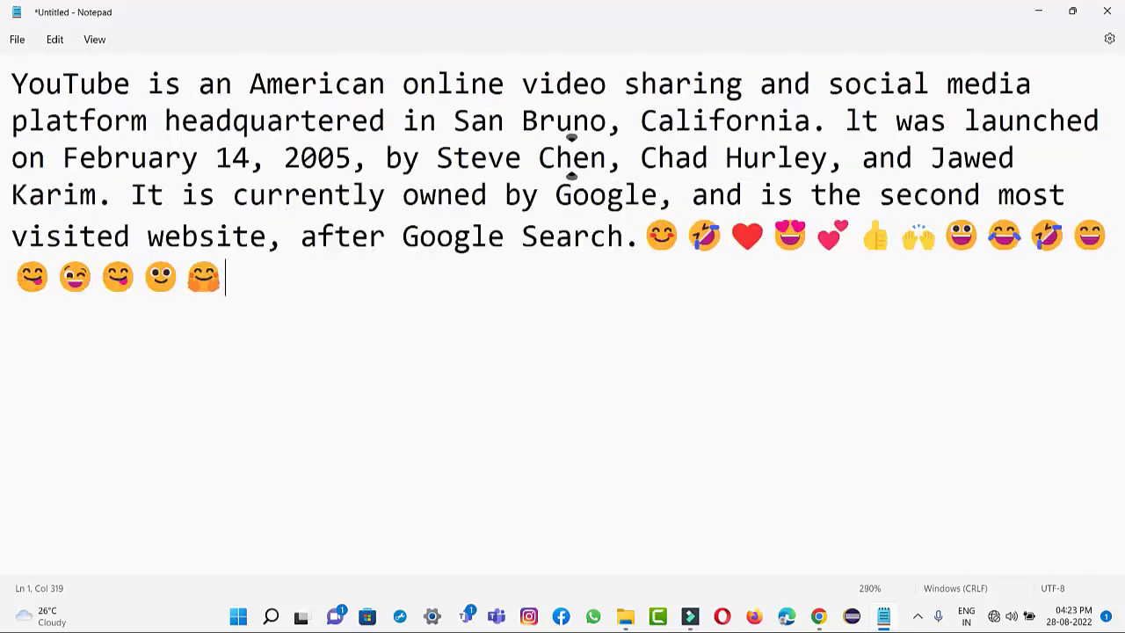
{"action": "scroll", "coordinate": [571, 136], "scroll_direction": "down", "scroll_amount": 4, "text": "ctrl"}
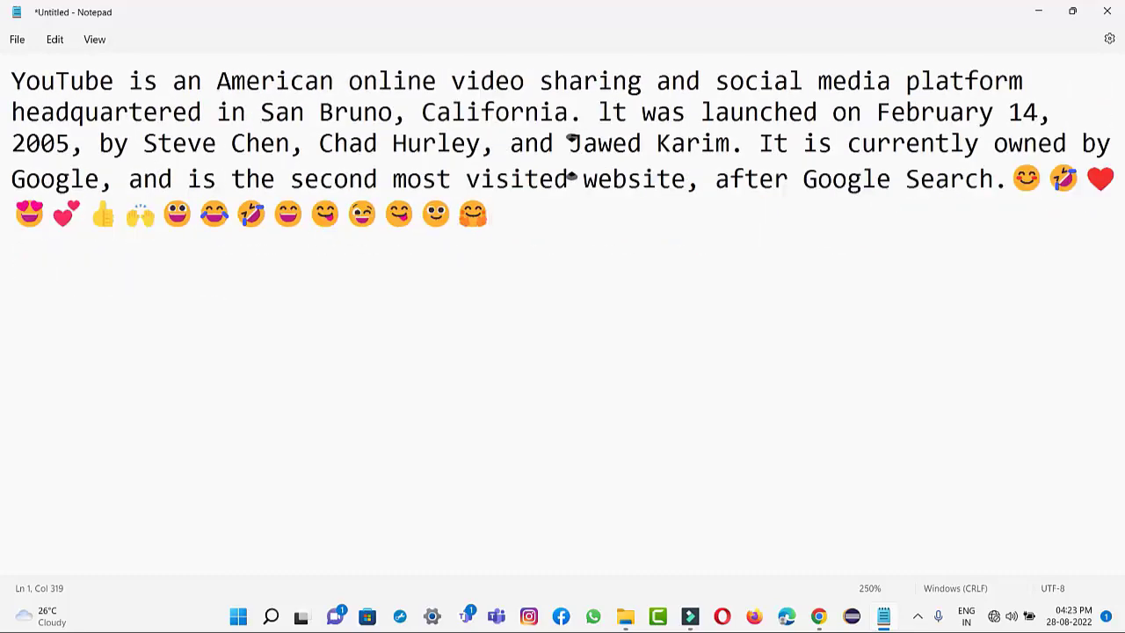
{"action": "scroll", "coordinate": [572, 138], "scroll_direction": "down", "scroll_amount": 10, "text": "ctrl"}
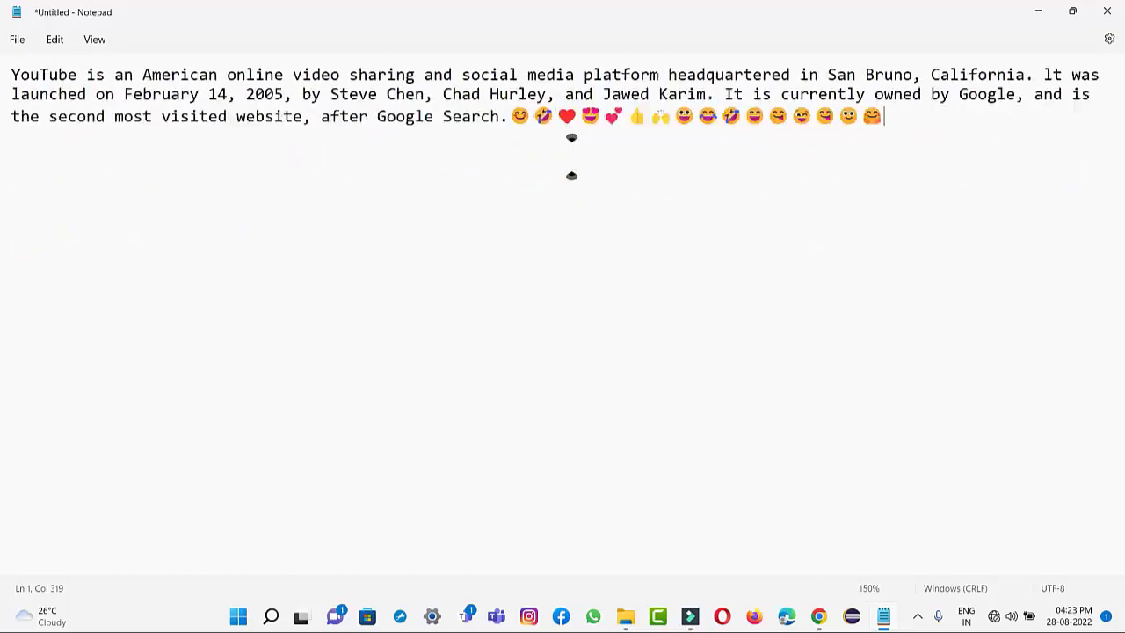
{"action": "scroll", "coordinate": [572, 139], "scroll_direction": "up", "scroll_amount": 5, "text": "ctrl"}
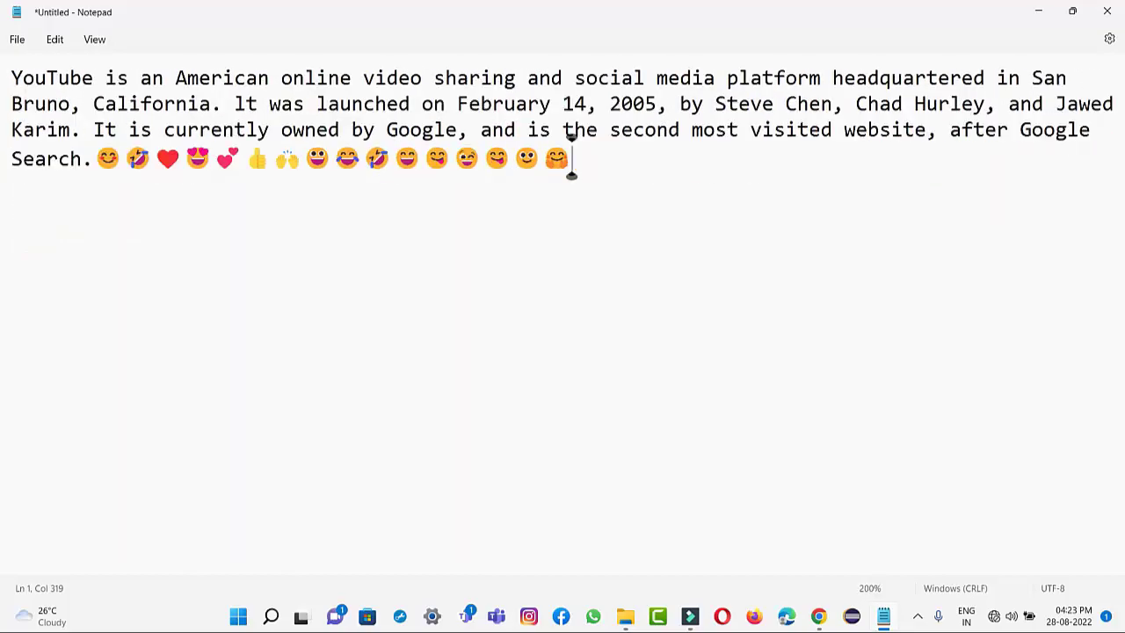
{"action": "scroll", "coordinate": [571, 151], "scroll_direction": "up", "scroll_amount": 11, "text": "ctrl"}
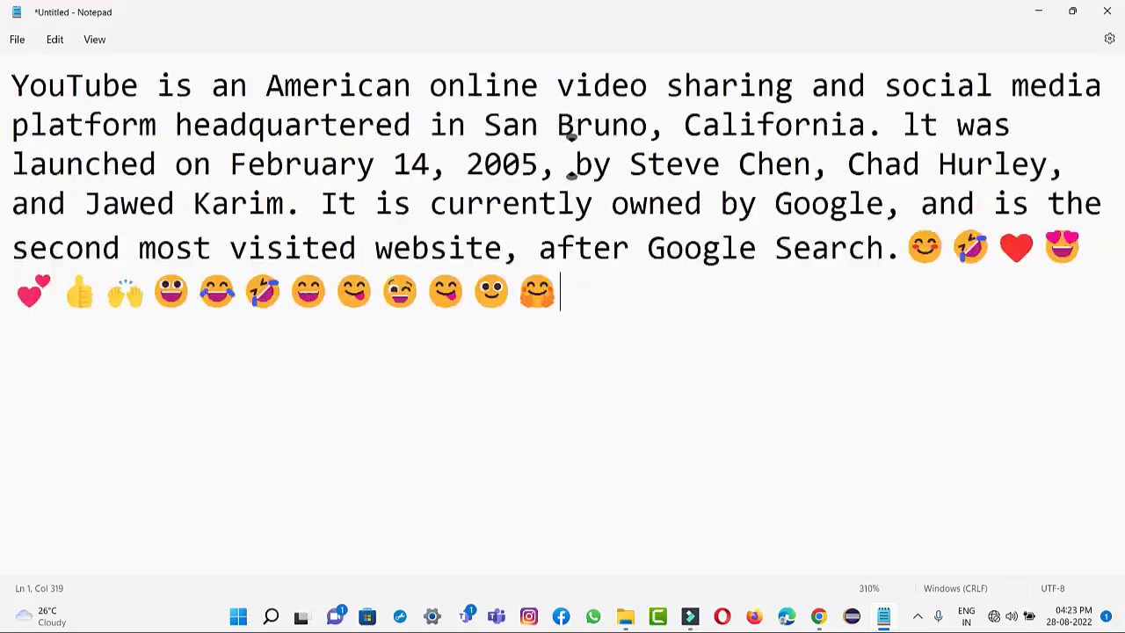
{"action": "scroll", "coordinate": [571, 154], "scroll_direction": "up", "scroll_amount": 19, "text": "ctrl"}
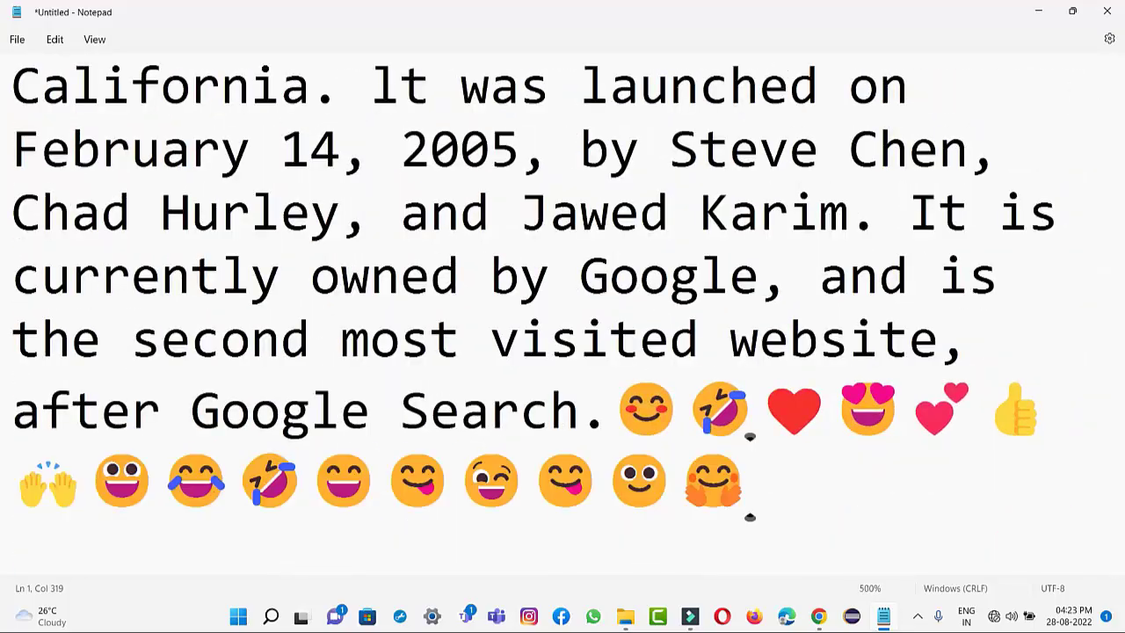
{"action": "scroll", "coordinate": [571, 154], "scroll_direction": "down", "scroll_amount": 20, "text": "ctrl"}
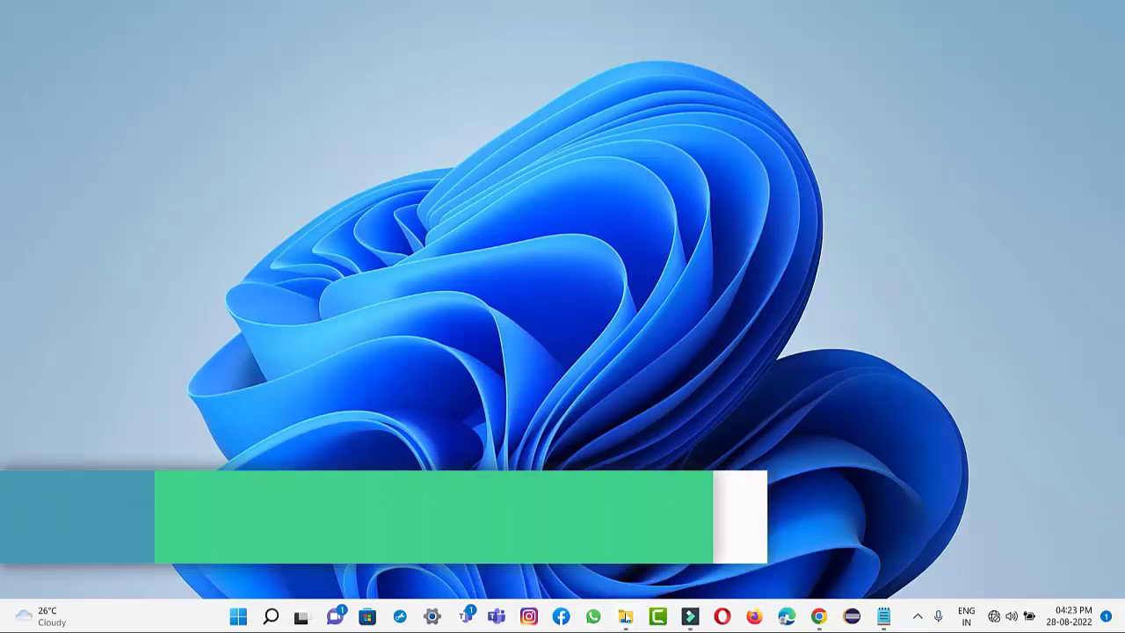
Switch to File Explorer at This PC and open the Documents folder
{"action": "mouse_move", "coordinate": [625, 615]}
{"action": "left_click", "coordinate": [563, 545]}
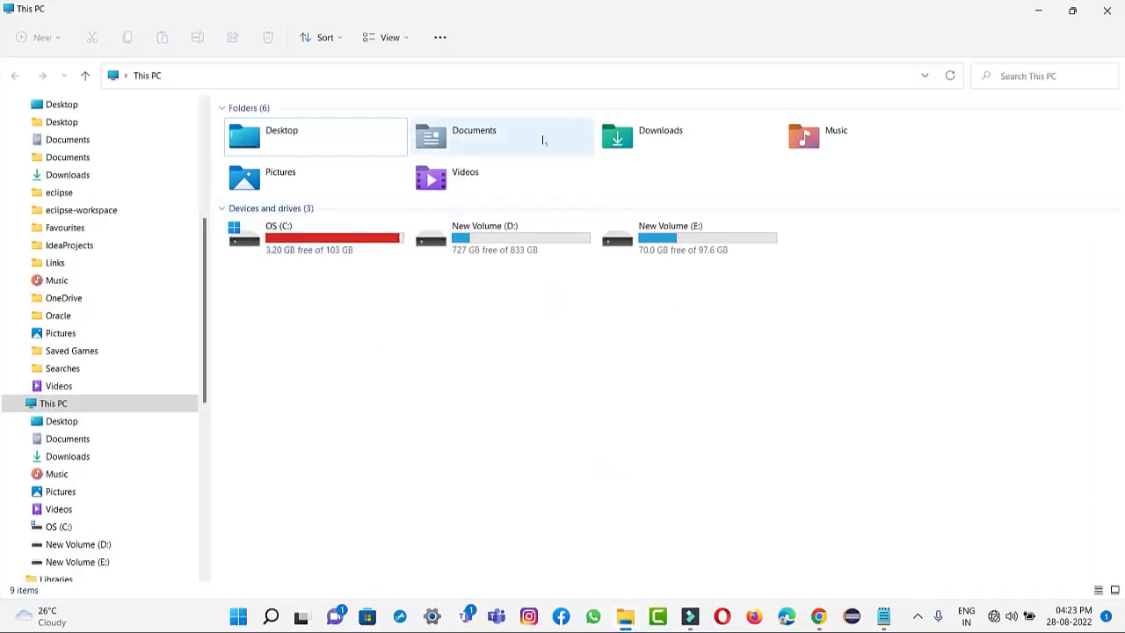
{"action": "double_click", "coordinate": [479, 137]}
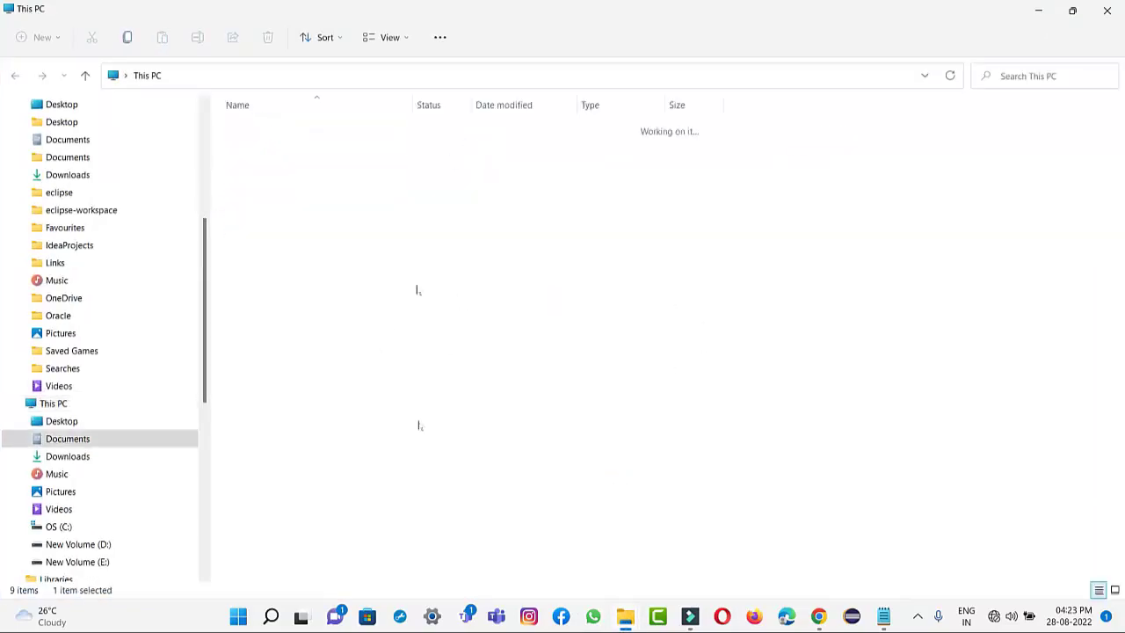
Create two new folders in Documents, keeping the default folder name for each
{"action": "right_click", "coordinate": [348, 430]}
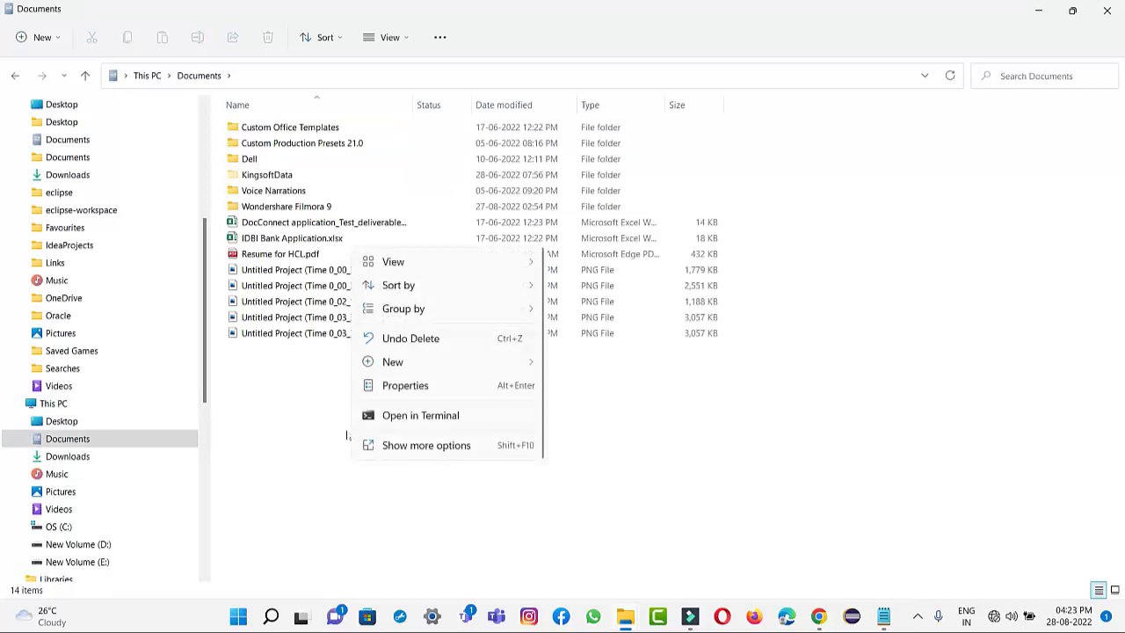
{"action": "left_click", "coordinate": [450, 449]}
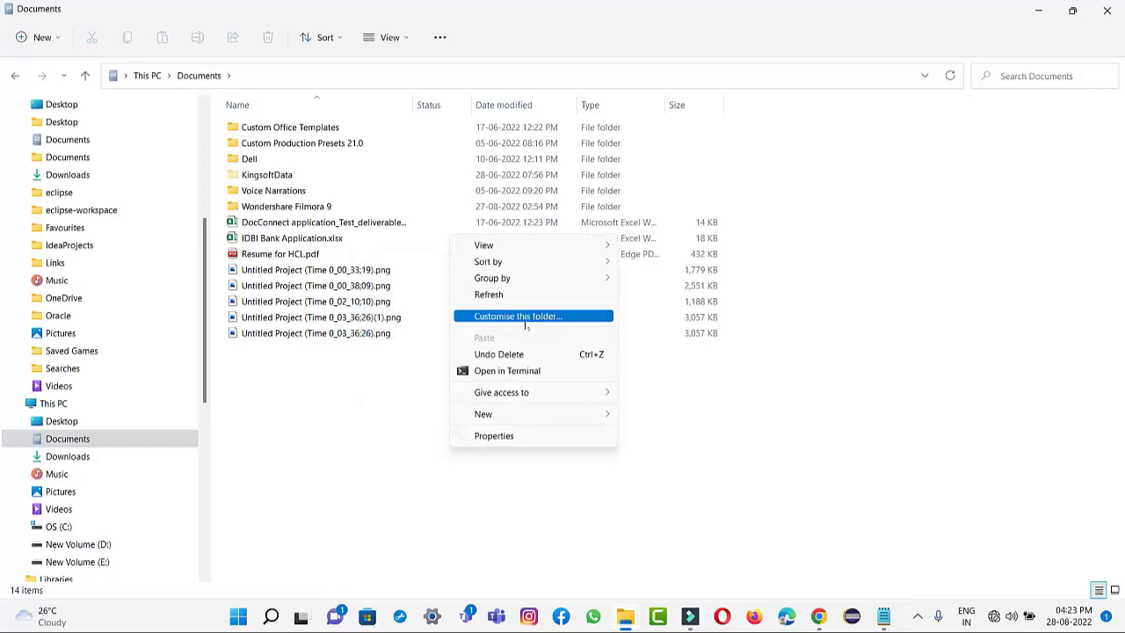
{"action": "mouse_move", "coordinate": [498, 424]}
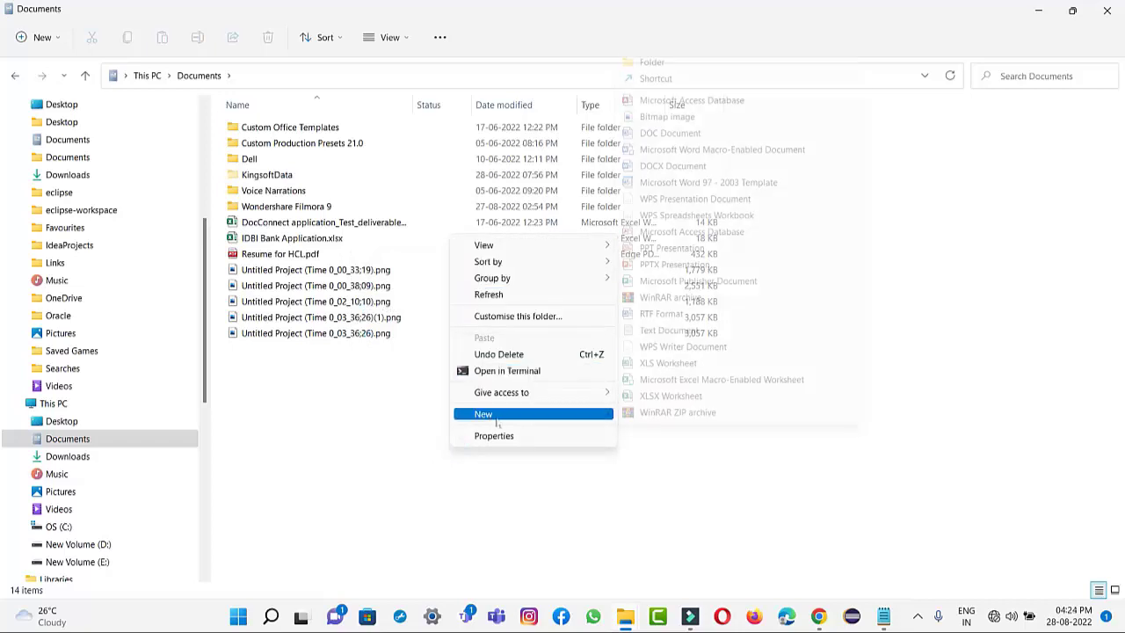
{"action": "left_click", "coordinate": [690, 67]}
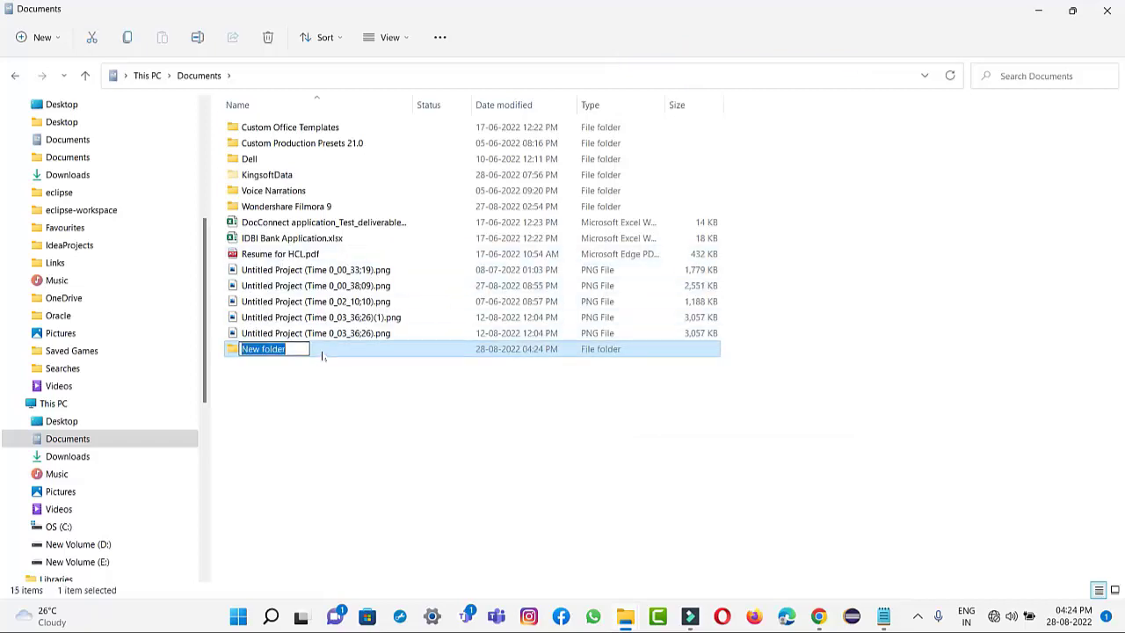
{"action": "left_click", "coordinate": [314, 419]}
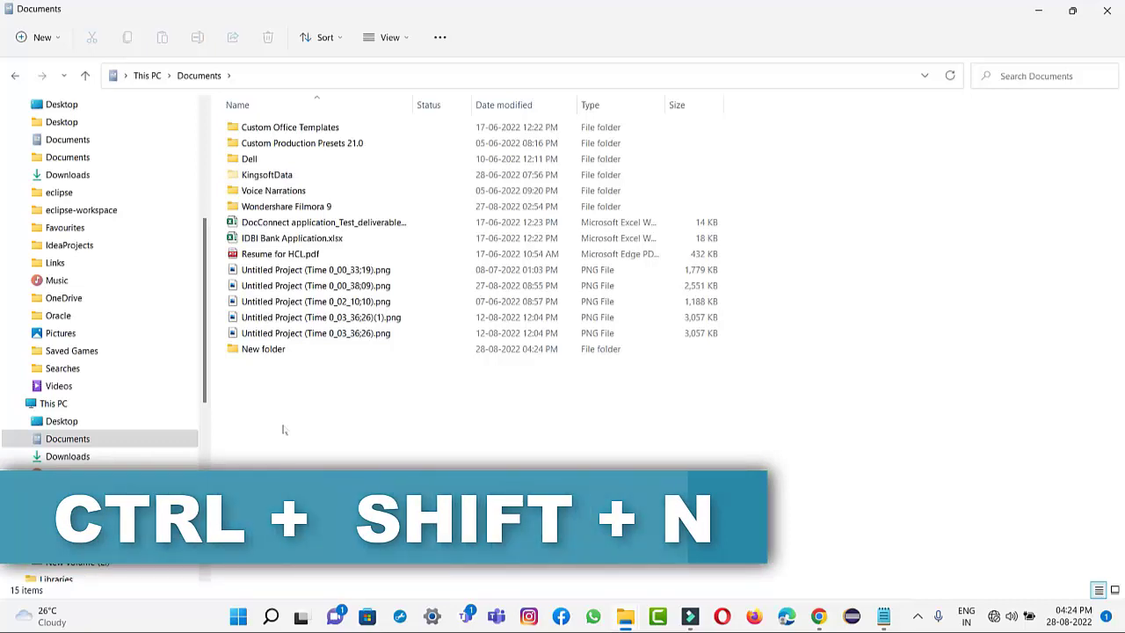
{"action": "key", "text": "ctrl+shift+n"}
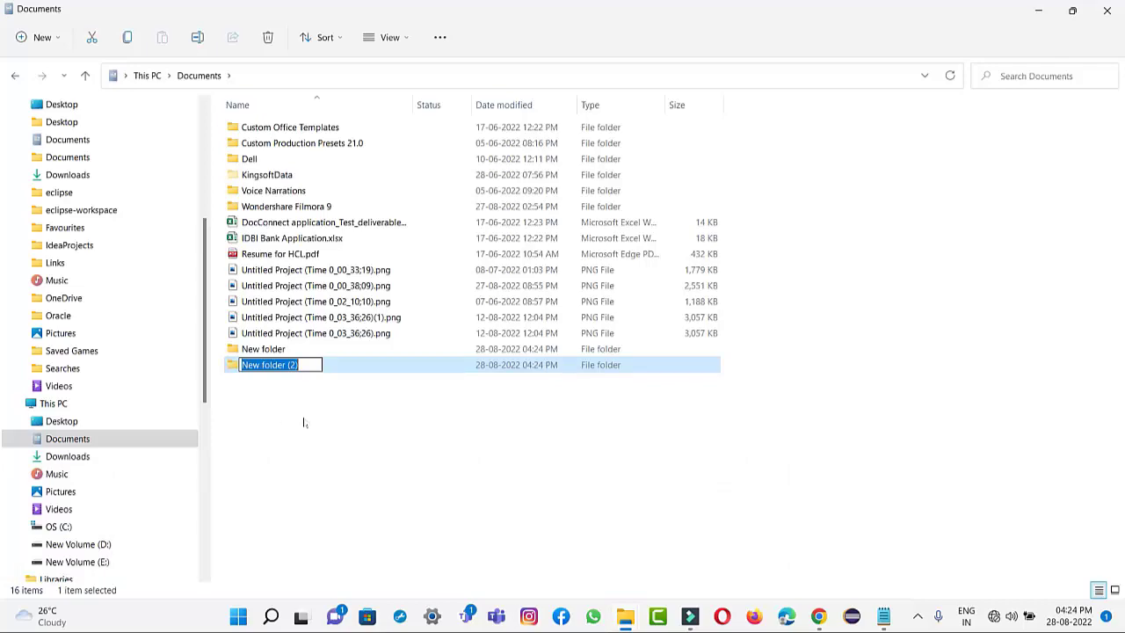
{"action": "left_click", "coordinate": [304, 422]}
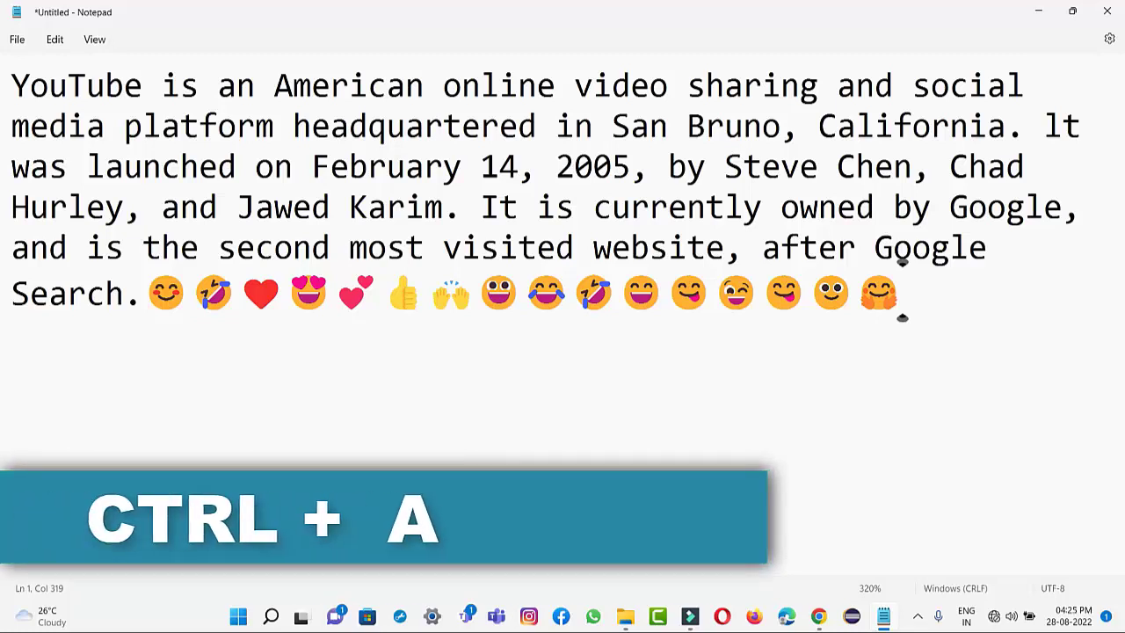
Select all the text in the Notepad document, and clear the selection by placing the cursor among the emojis
{"action": "key", "text": "ctrl+a"}
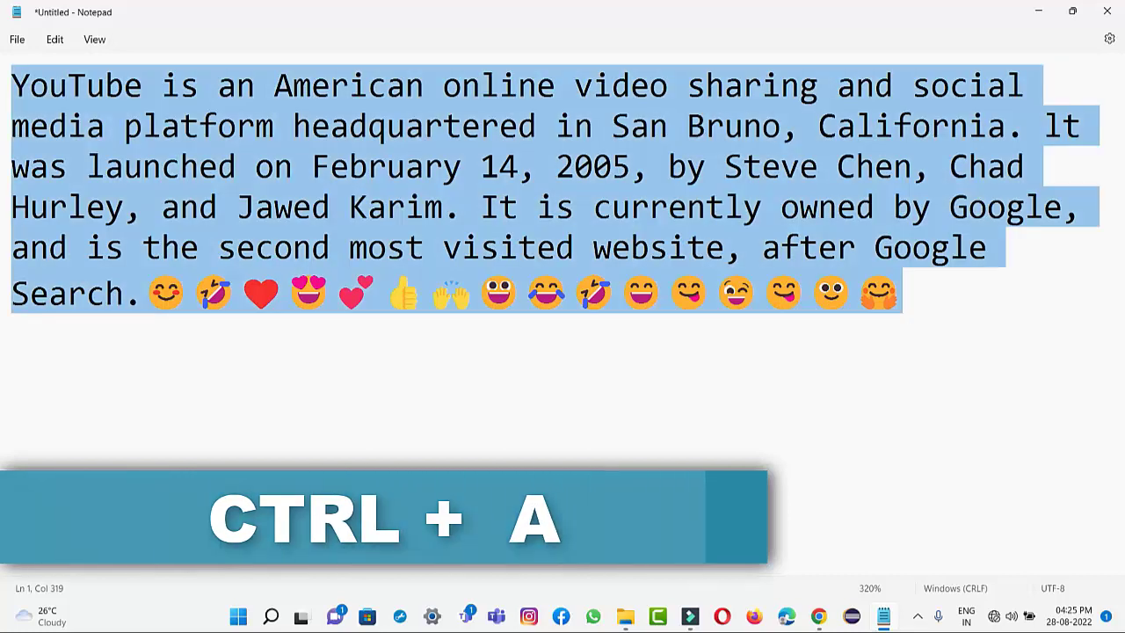
{"action": "left_click", "coordinate": [474, 290]}
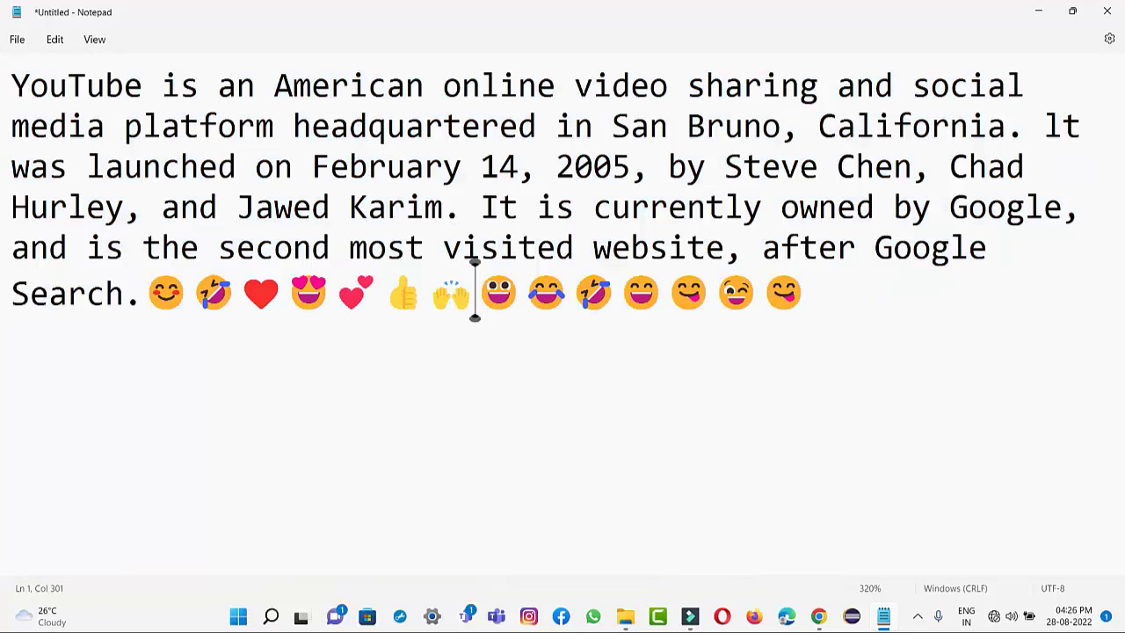
Cut "after Google" from the end of the fifth line and paste it after the last emoji
{"action": "left_click_drag", "start_coordinate": [986, 247], "coordinate": [431, 250]}
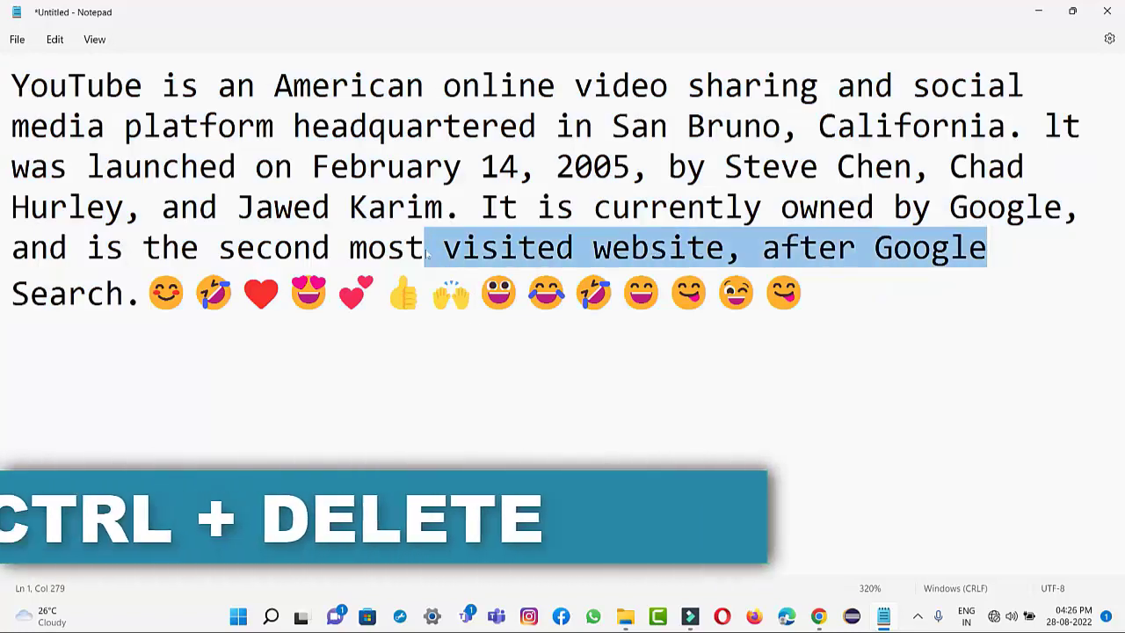
{"action": "left_click", "coordinate": [444, 249]}
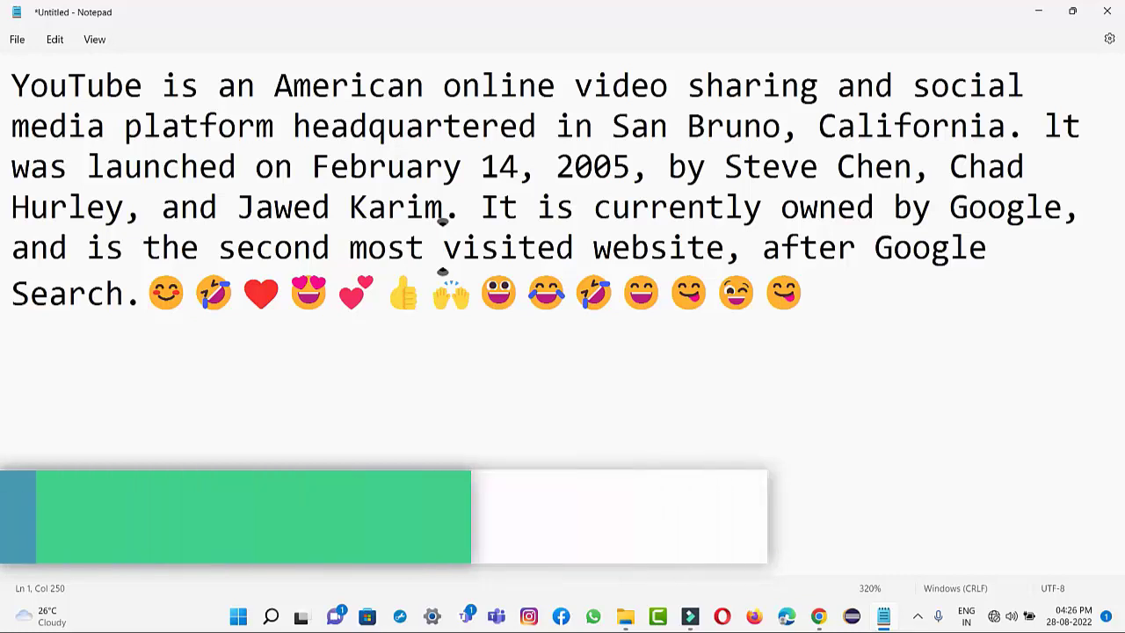
{"action": "left_click_drag", "start_coordinate": [986, 248], "coordinate": [764, 250]}
{"action": "key", "text": "ctrl+x"}
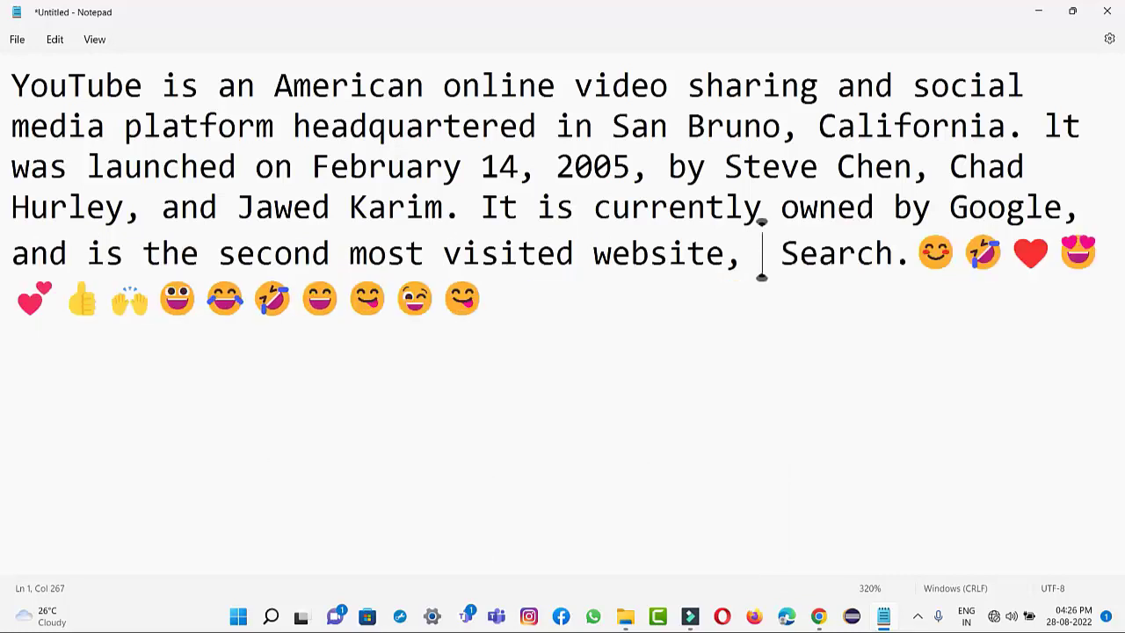
{"action": "left_click", "coordinate": [200, 296]}
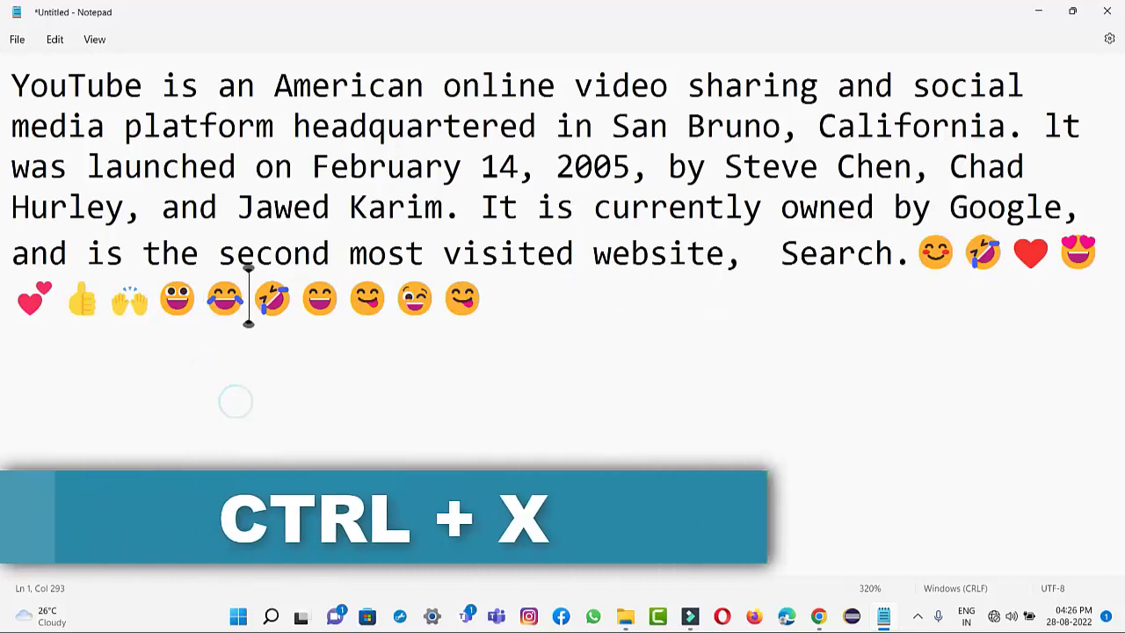
{"action": "left_click", "coordinate": [485, 296]}
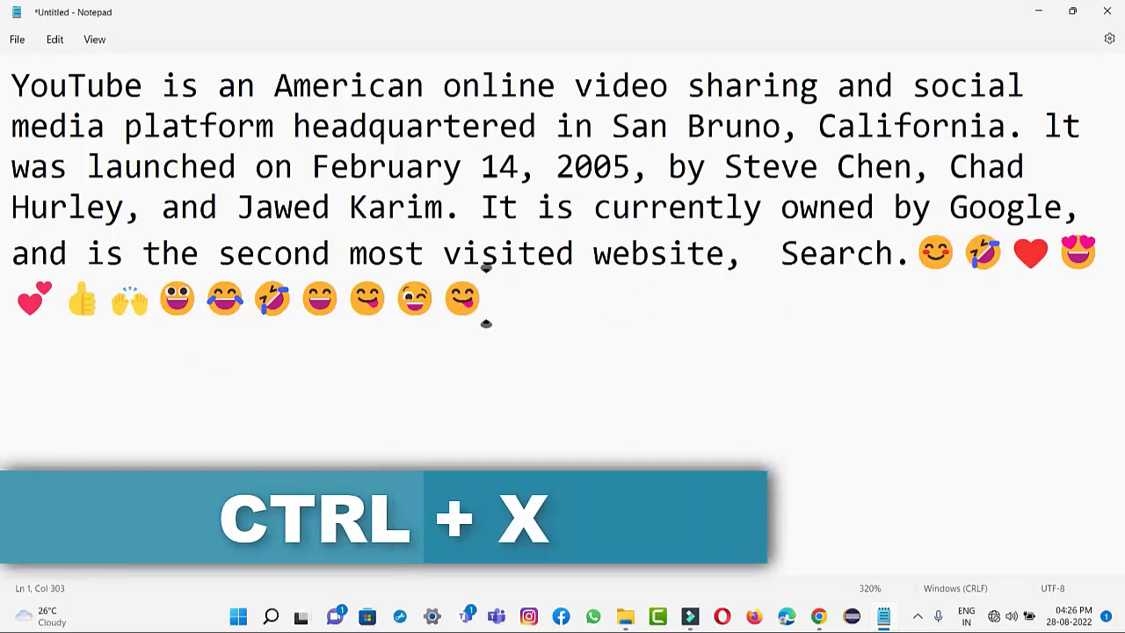
{"action": "key", "text": "ctrl+v"}
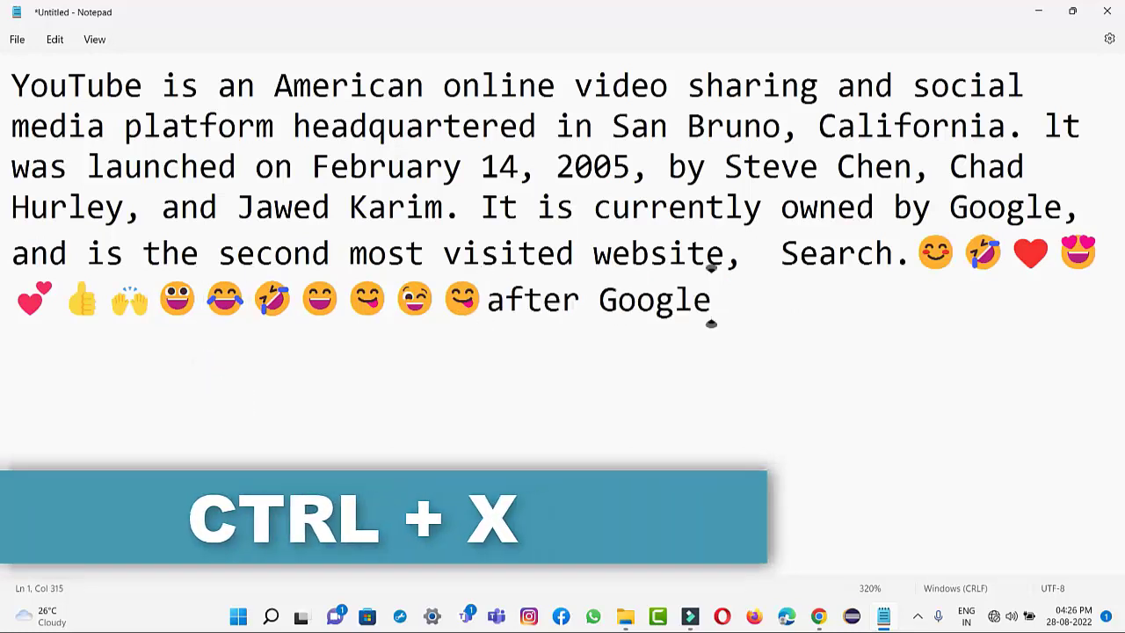
Copy "fter Google" from the end of the text and paste the copy directly after it
{"action": "left_click_drag", "start_coordinate": [711, 299], "coordinate": [505, 299]}
{"action": "key", "text": "ctrl+c"}
{"action": "left_click", "coordinate": [747, 299]}
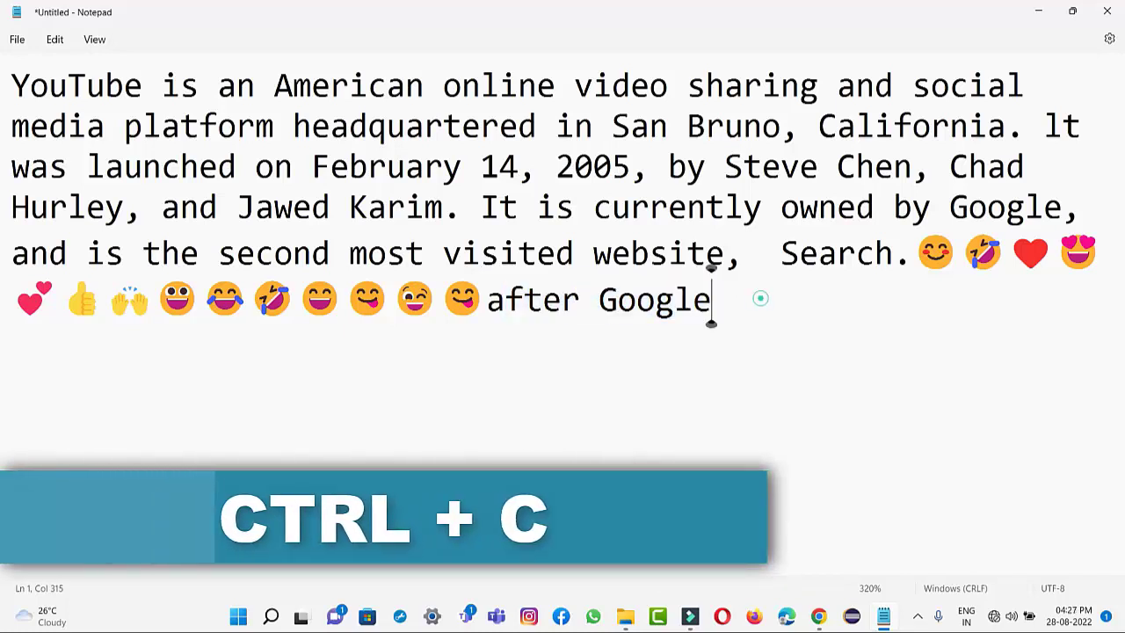
{"action": "key", "text": "ctrl+v"}
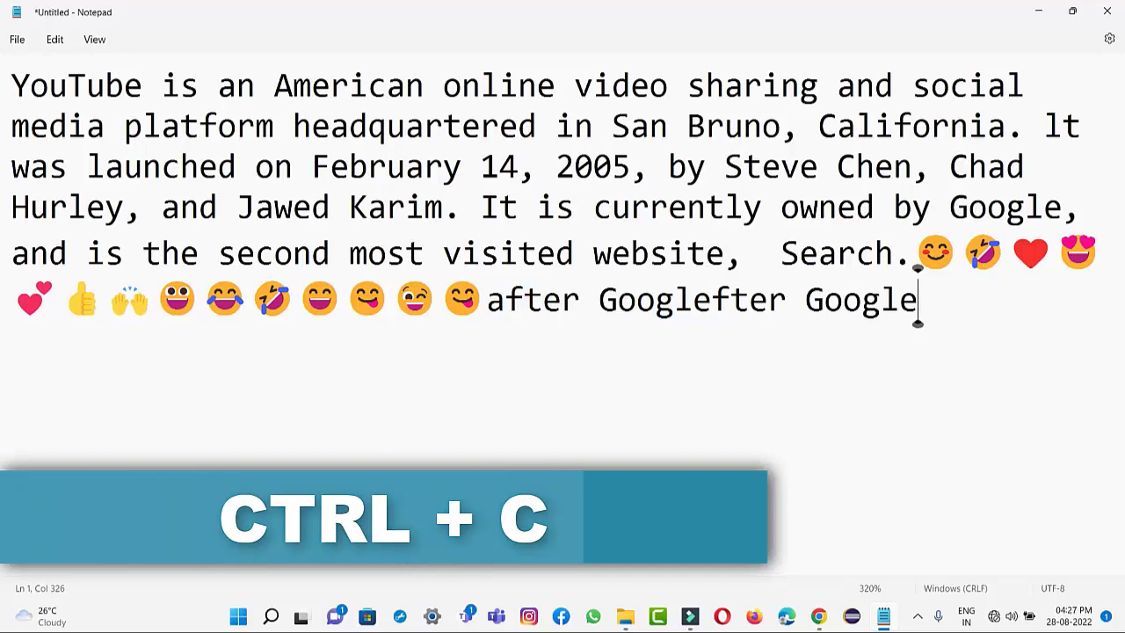
{"action": "left_click", "coordinate": [842, 299]}
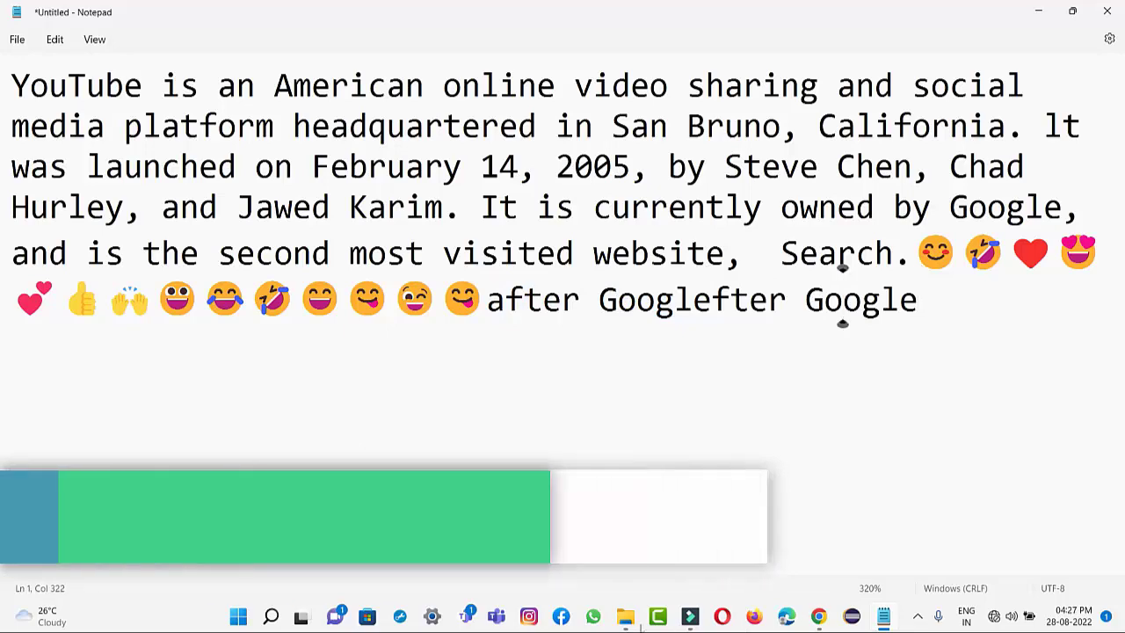
Switch to the Documents folder in File Explorer and select New folder (4)
{"action": "mouse_move", "coordinate": [624, 616]}
{"action": "left_click", "coordinate": [574, 547]}
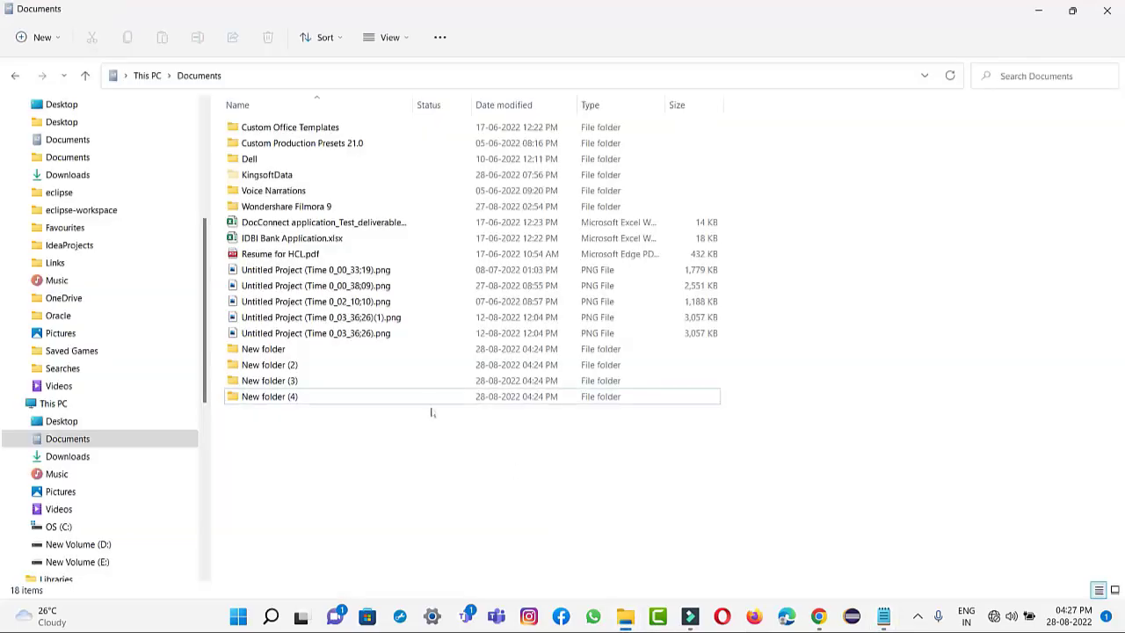
{"action": "left_click", "coordinate": [322, 394]}
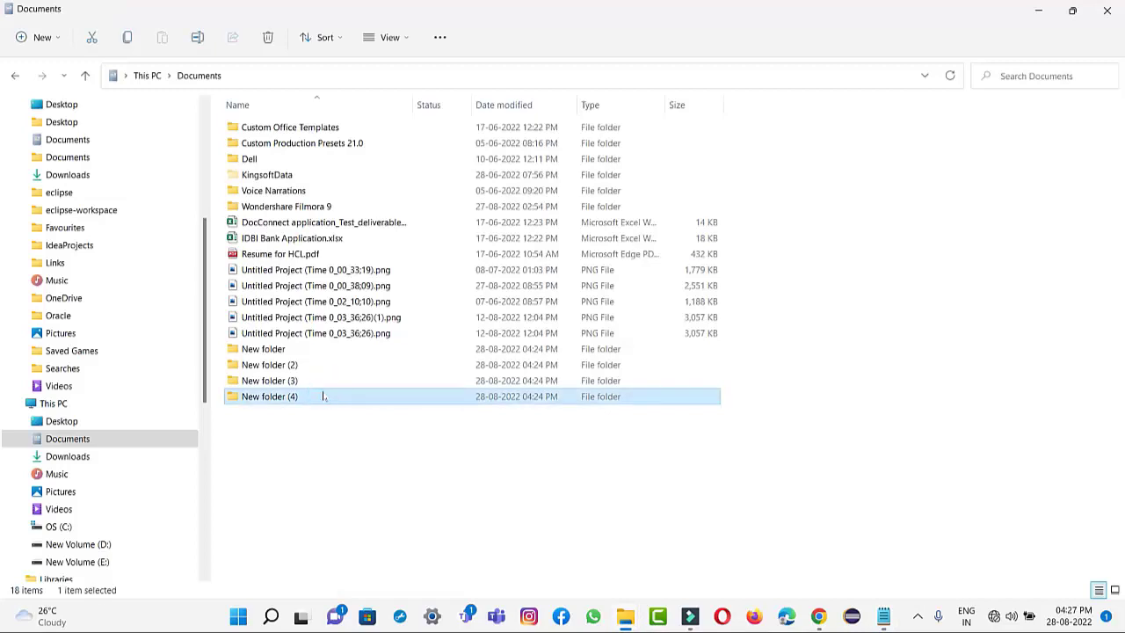
{"action": "right_click", "coordinate": [323, 397]}
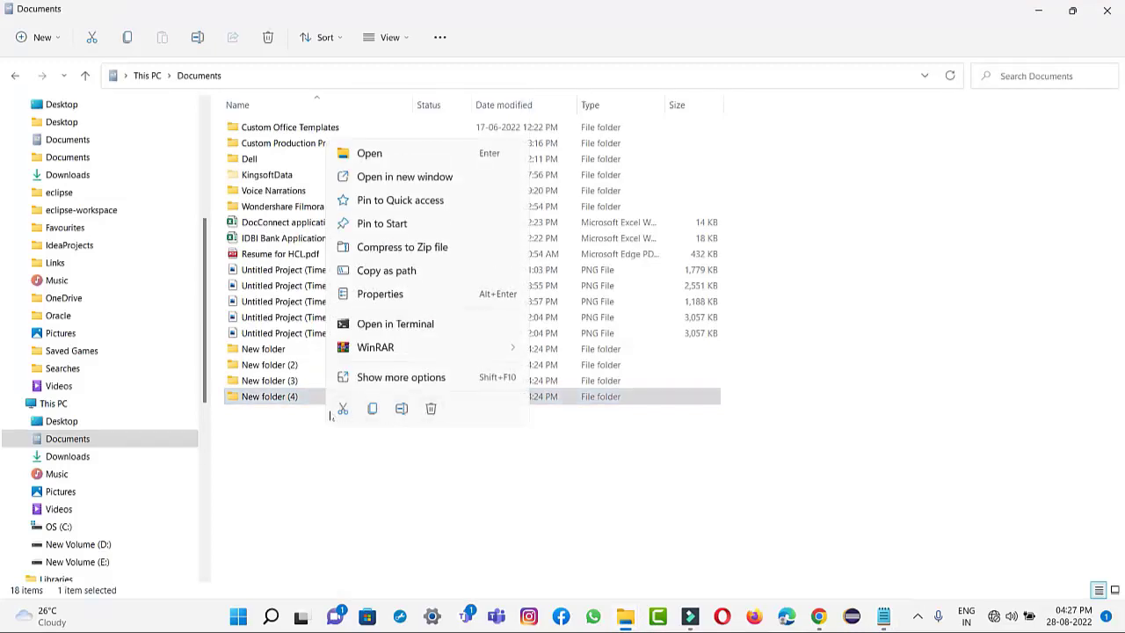
{"action": "left_click", "coordinate": [297, 422]}
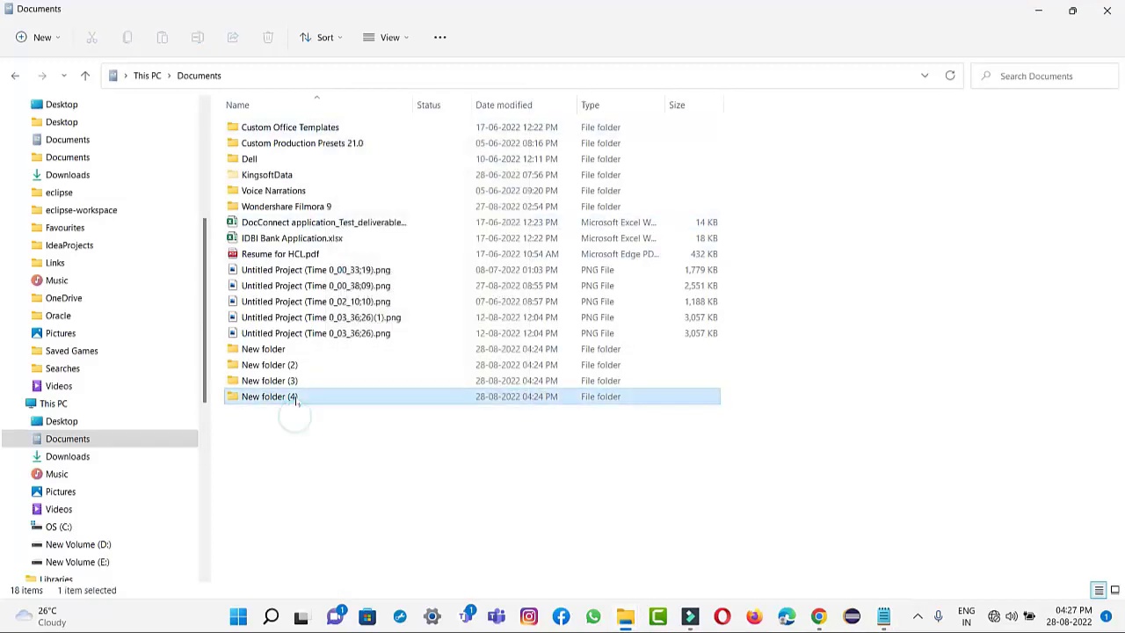
{"action": "right_click", "coordinate": [296, 397]}
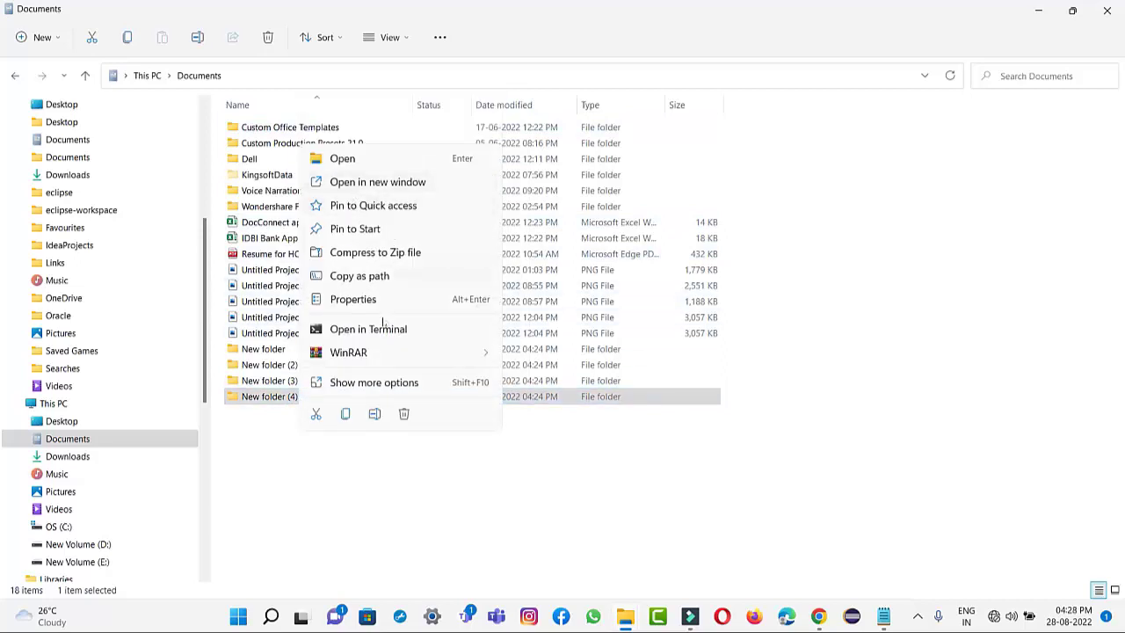
{"action": "left_click", "coordinate": [354, 384]}
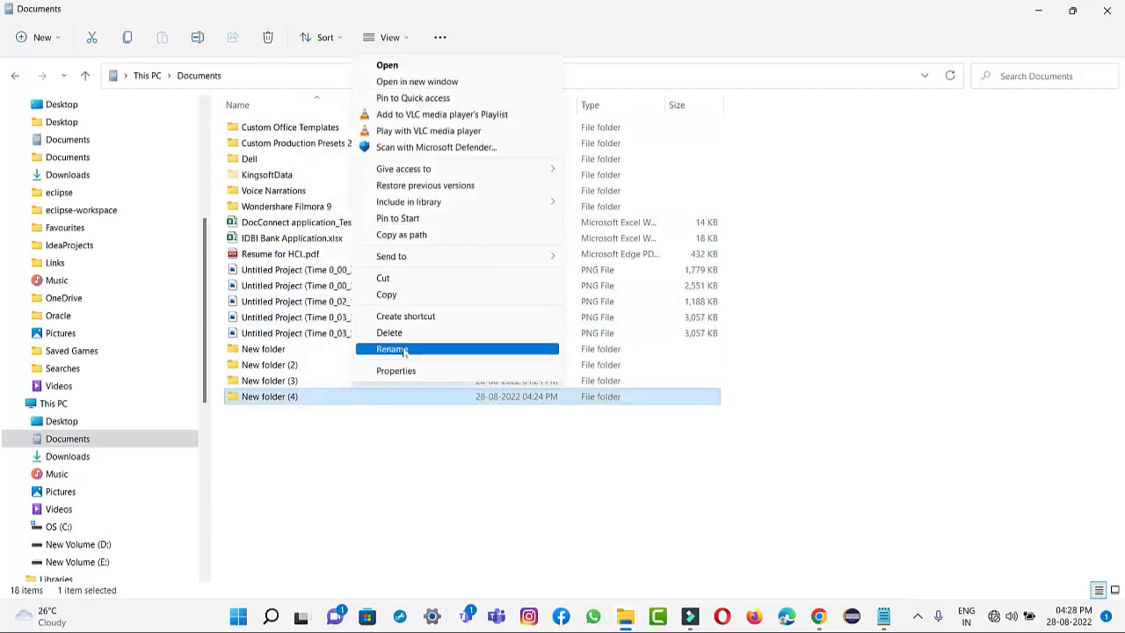
{"action": "left_click", "coordinate": [391, 349]}
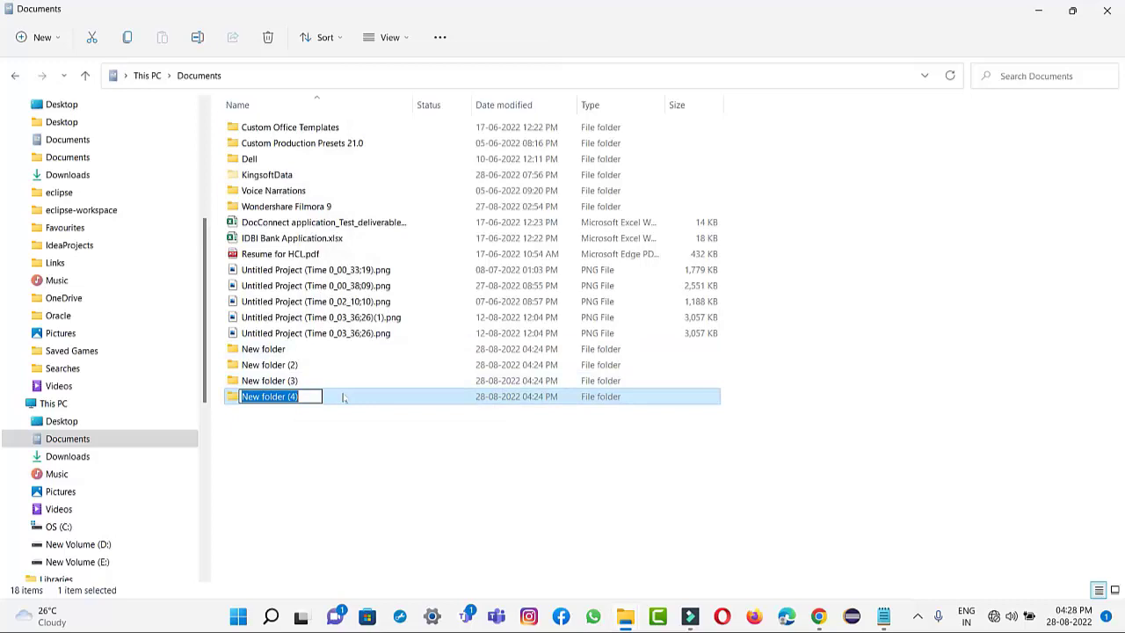
{"action": "left_click", "coordinate": [323, 449]}
Rename New folder (4) as nbmvfsghda, and open the name of Untitled Project (Time 0_02_10;10).png for editing without changing it
{"action": "left_click", "coordinate": [314, 397]}
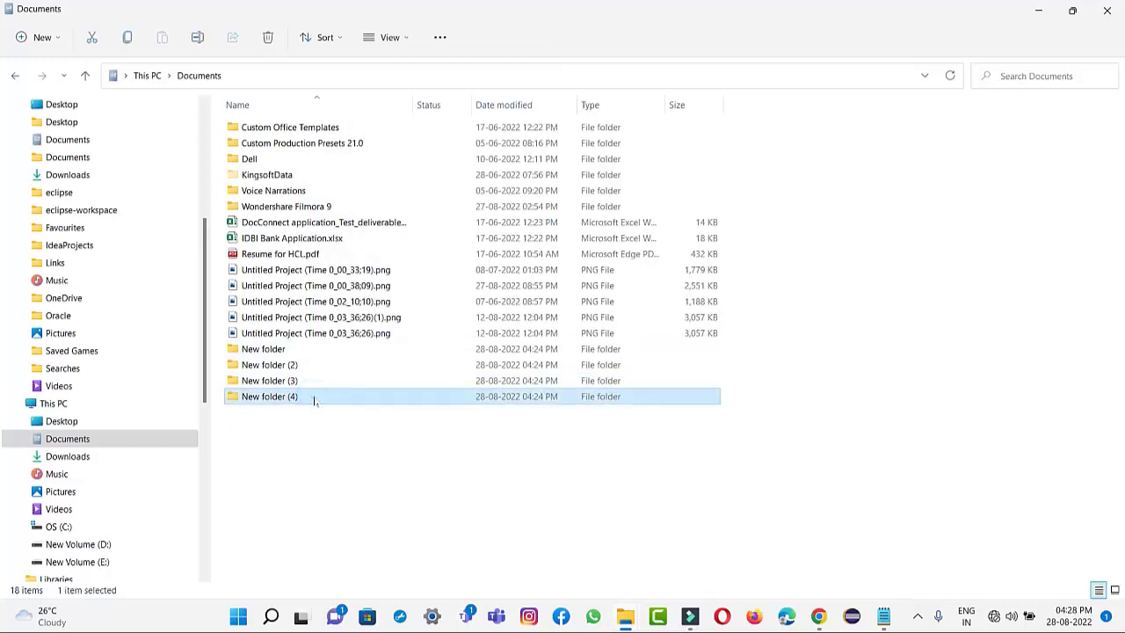
{"action": "key", "text": "F2"}
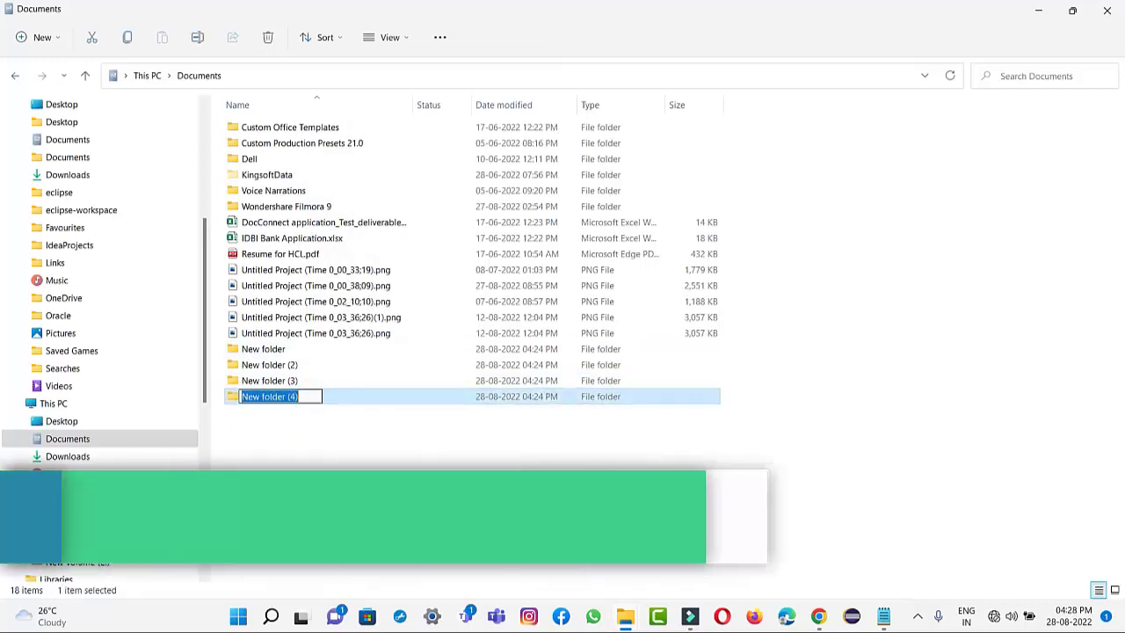
{"action": "type", "text": "nbmvfsghda"}
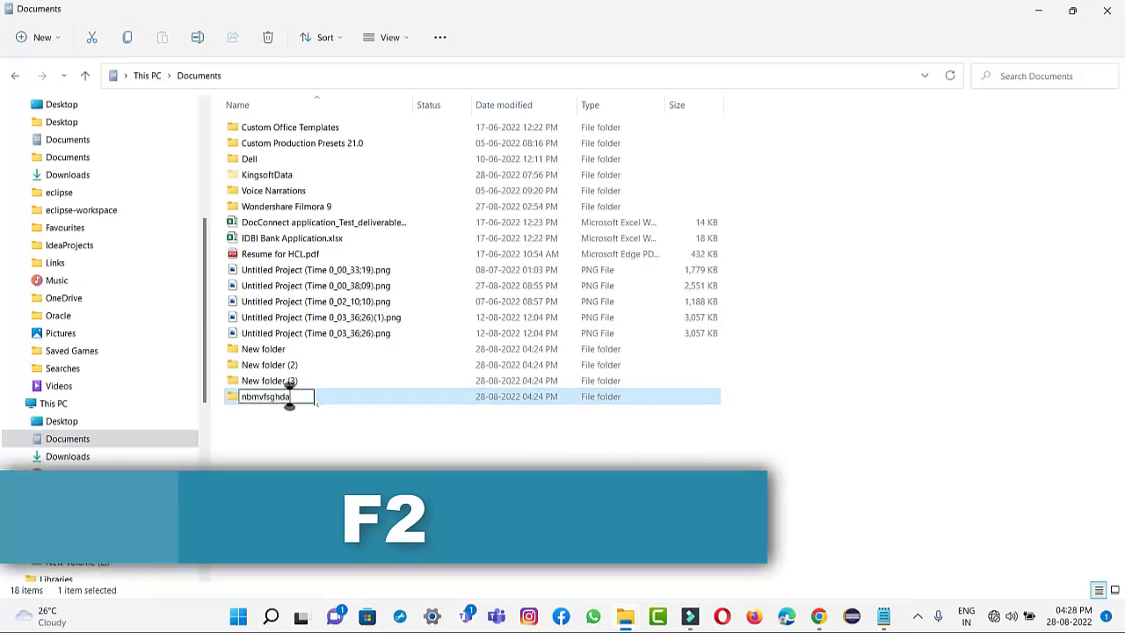
{"action": "left_click", "coordinate": [334, 369]}
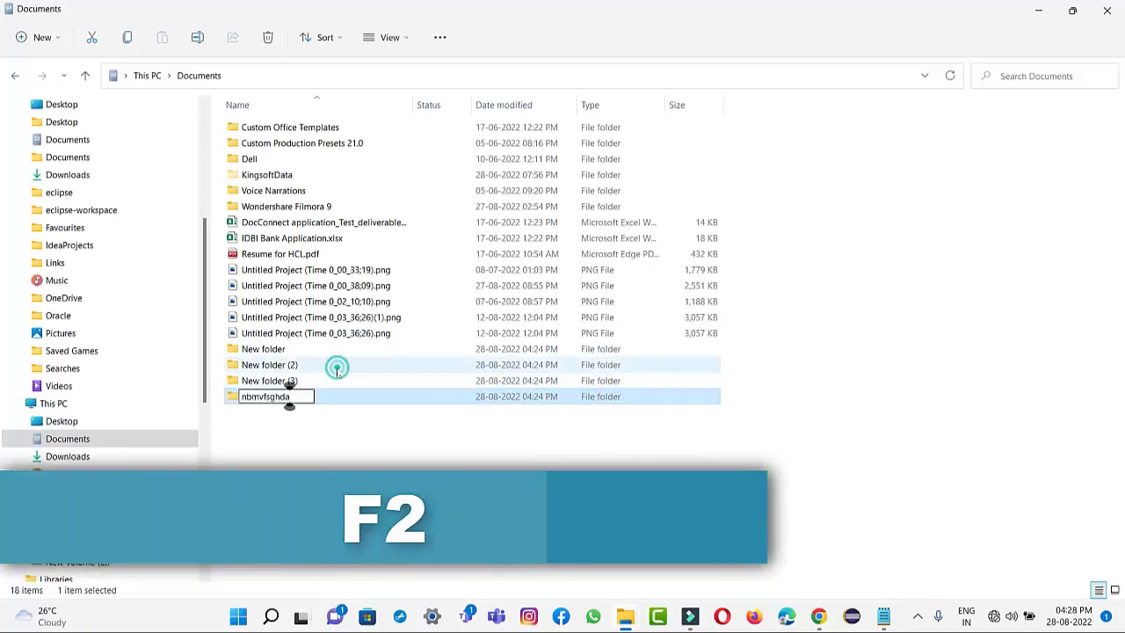
{"action": "key", "text": "F2"}
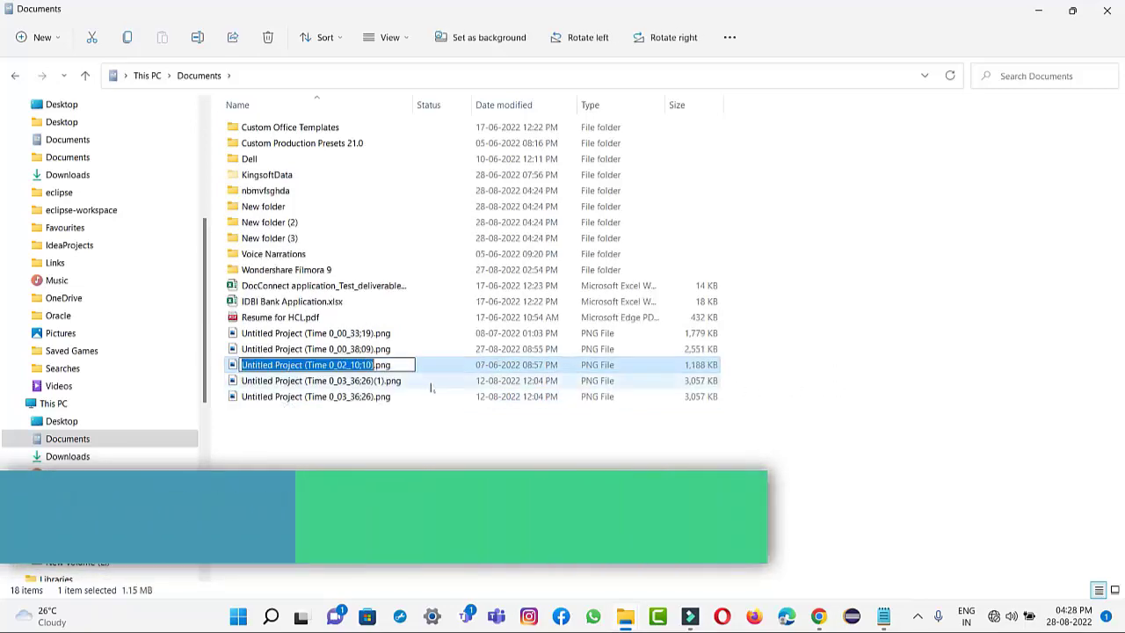
{"action": "left_click", "coordinate": [394, 464]}
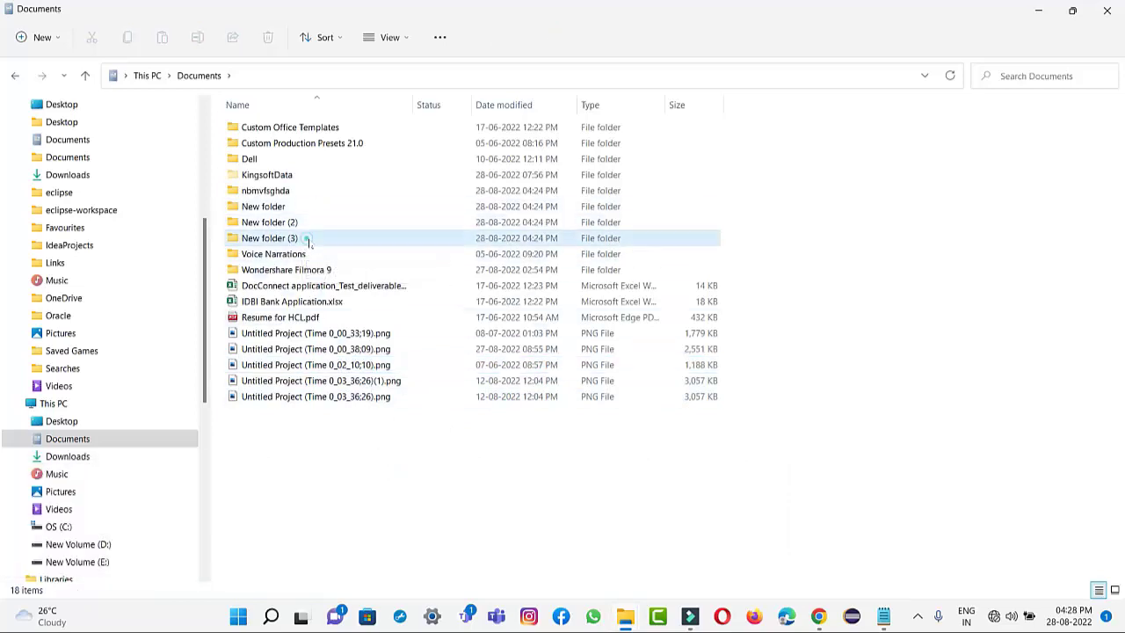
Switch to Chrome, refresh the New Tab page and show the YouTube Wikipedia tab before minimizing the window
{"action": "key", "text": "alt+Tab"}
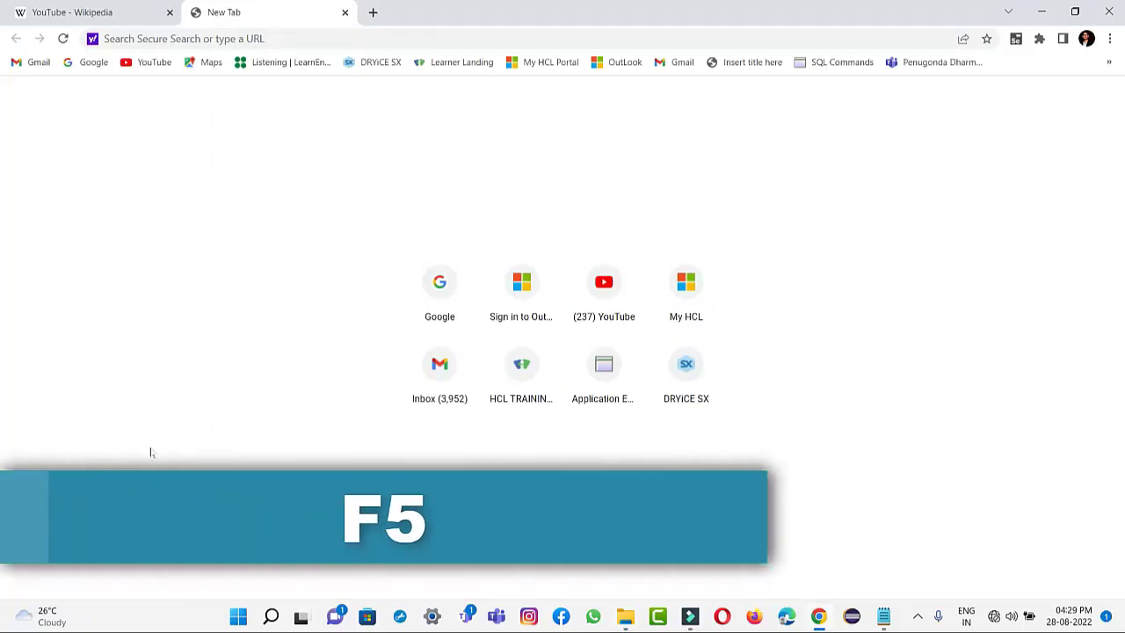
{"action": "key", "text": "F5"}
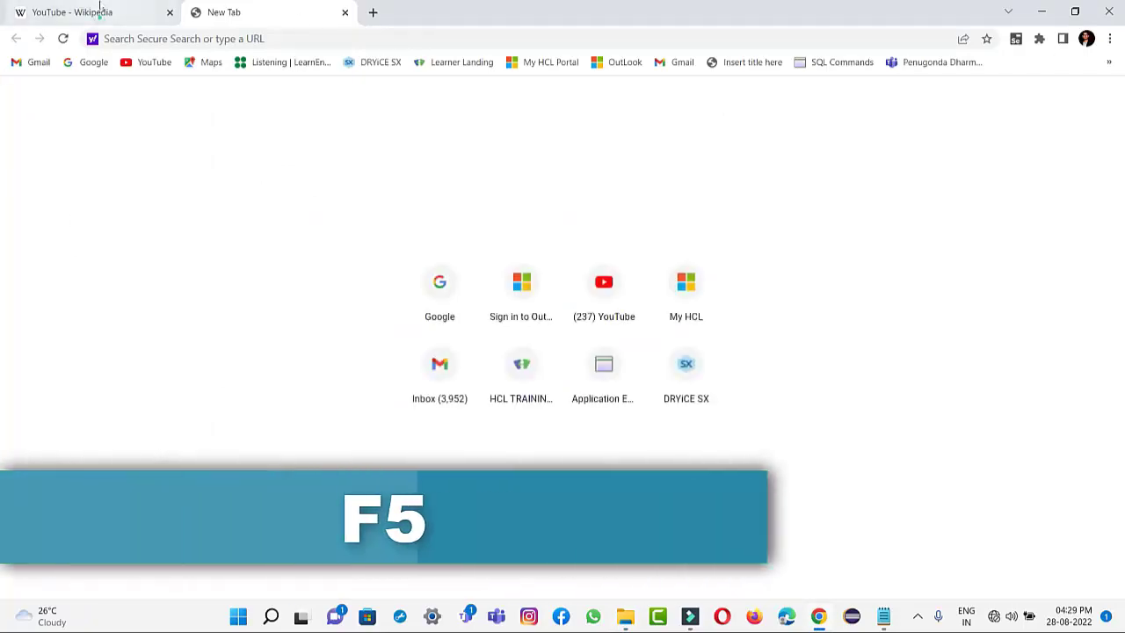
{"action": "left_click", "coordinate": [88, 12]}
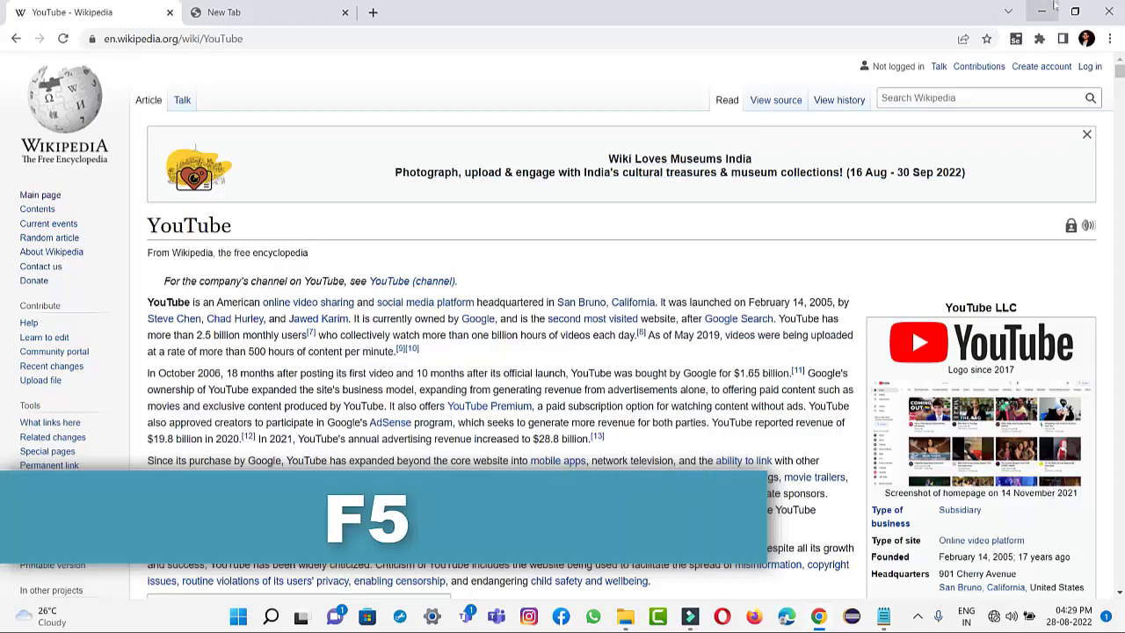
{"action": "left_click", "coordinate": [1051, 8]}
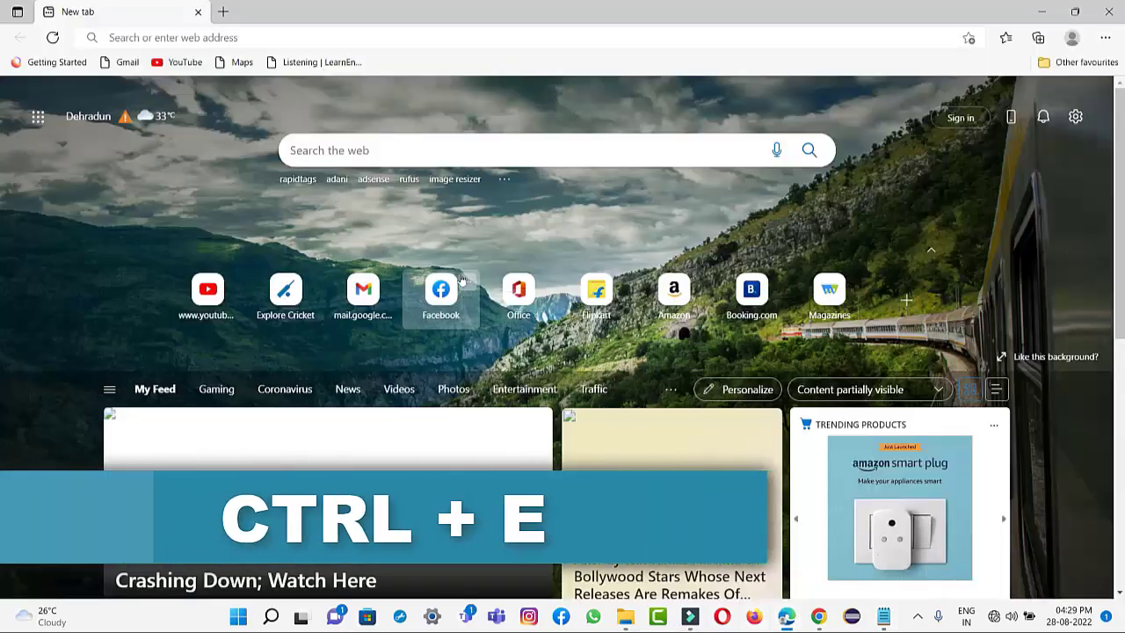
Activate address bar search in Edge, dismiss it, and activate the same search in Chrome on the YouTube Wikipedia page
{"action": "key", "text": "ctrl+e"}
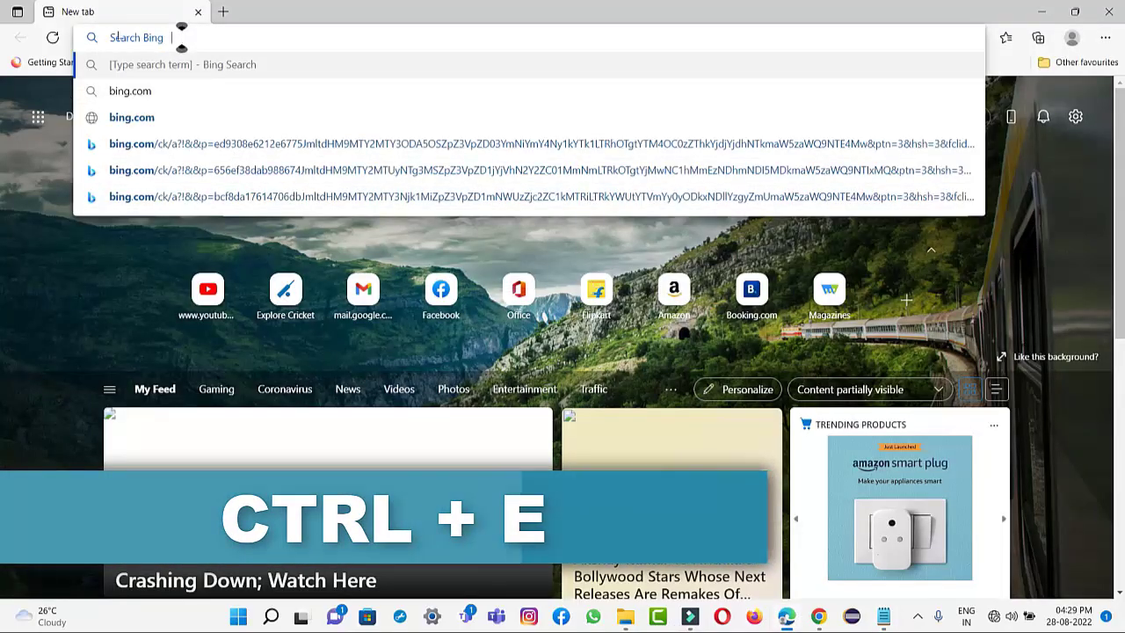
{"action": "left_click", "coordinate": [74, 252]}
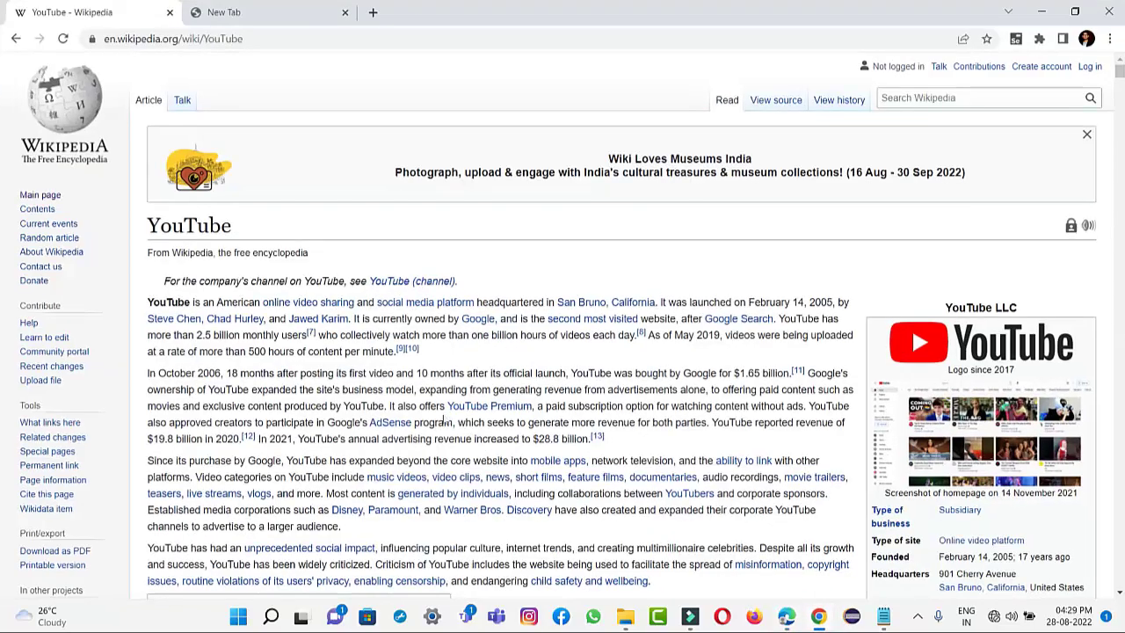
{"action": "key", "text": "ctrl+e"}
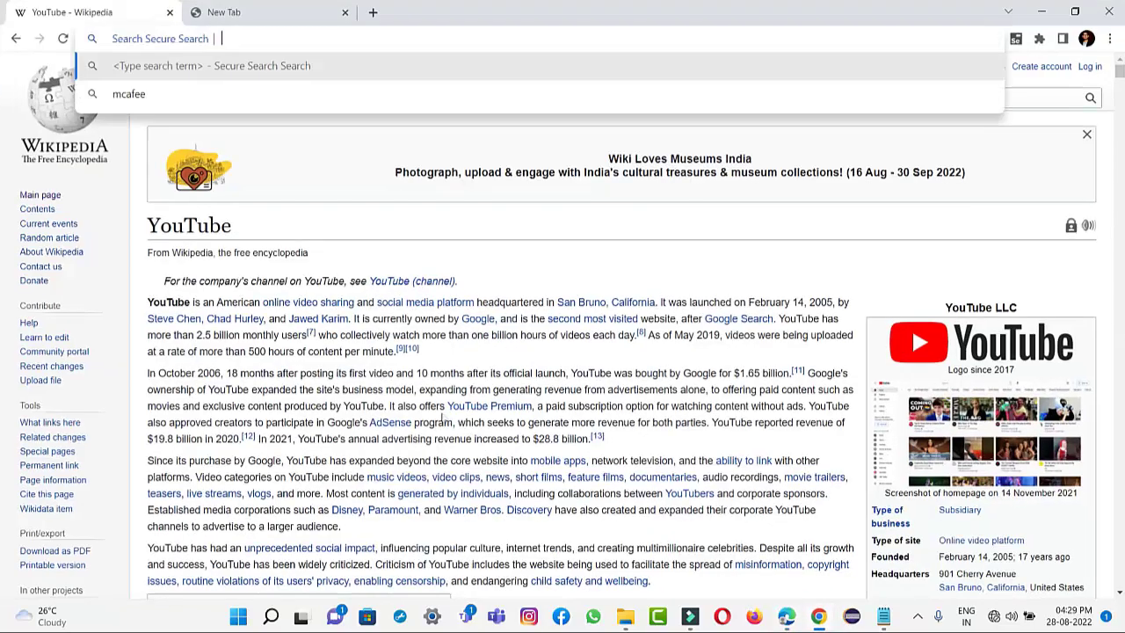
Minimize the Chrome and Edge windows and show the desktop
{"action": "left_click", "coordinate": [1040, 11]}
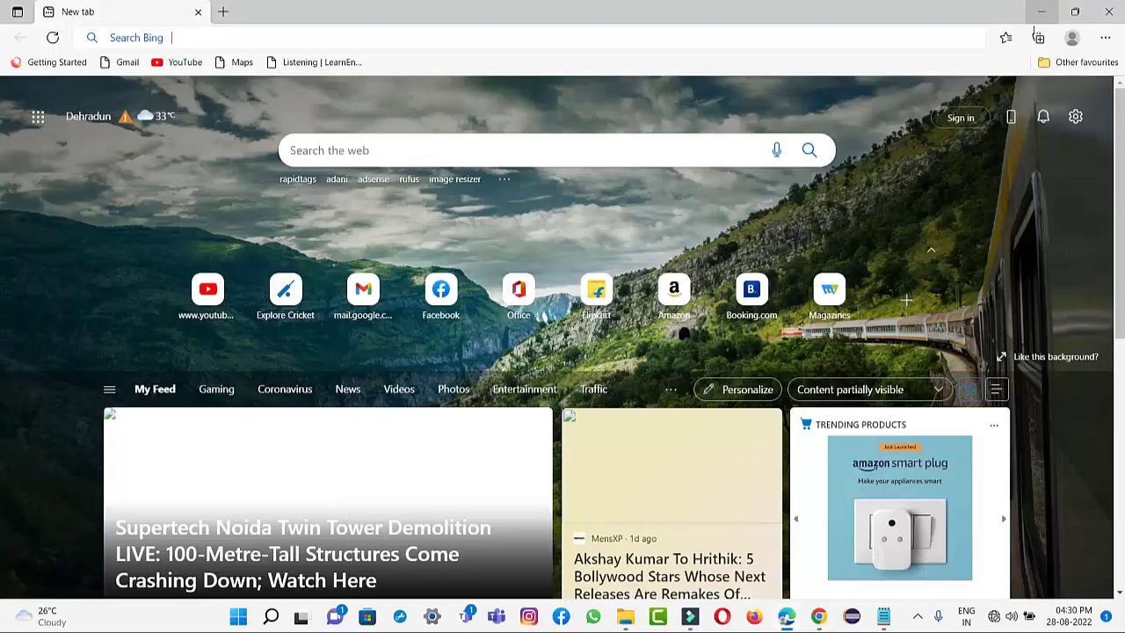
{"action": "left_click", "coordinate": [1040, 11]}
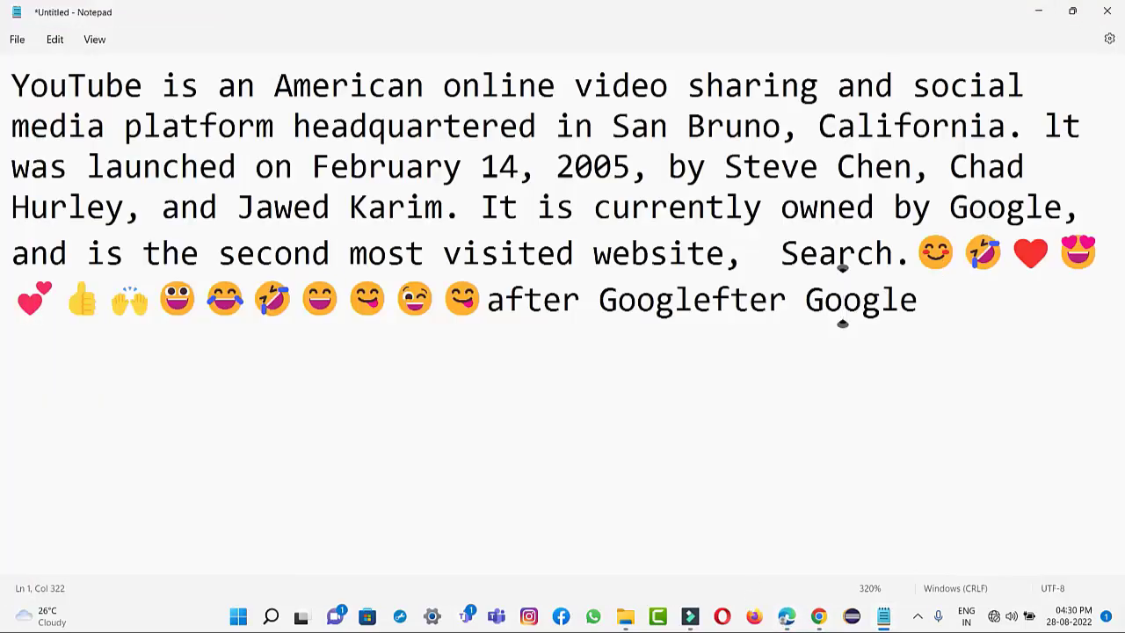
{"action": "key", "text": "super+d"}
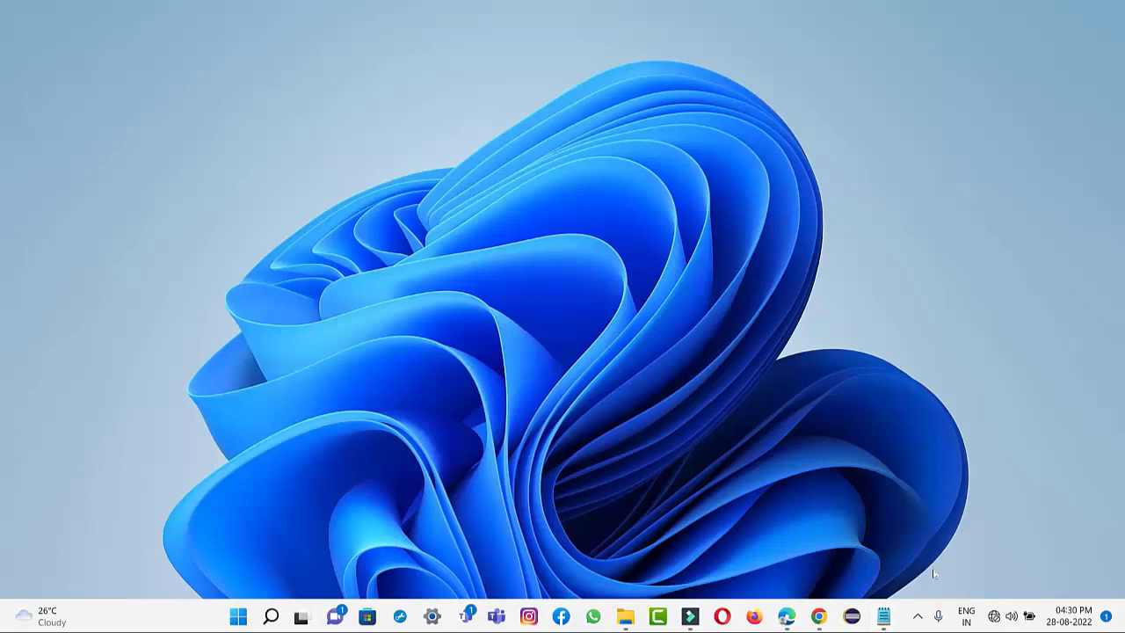
Switch to Notepad and select the text word by word from its end back to "owned by Google"
{"action": "left_click", "coordinate": [883, 617]}
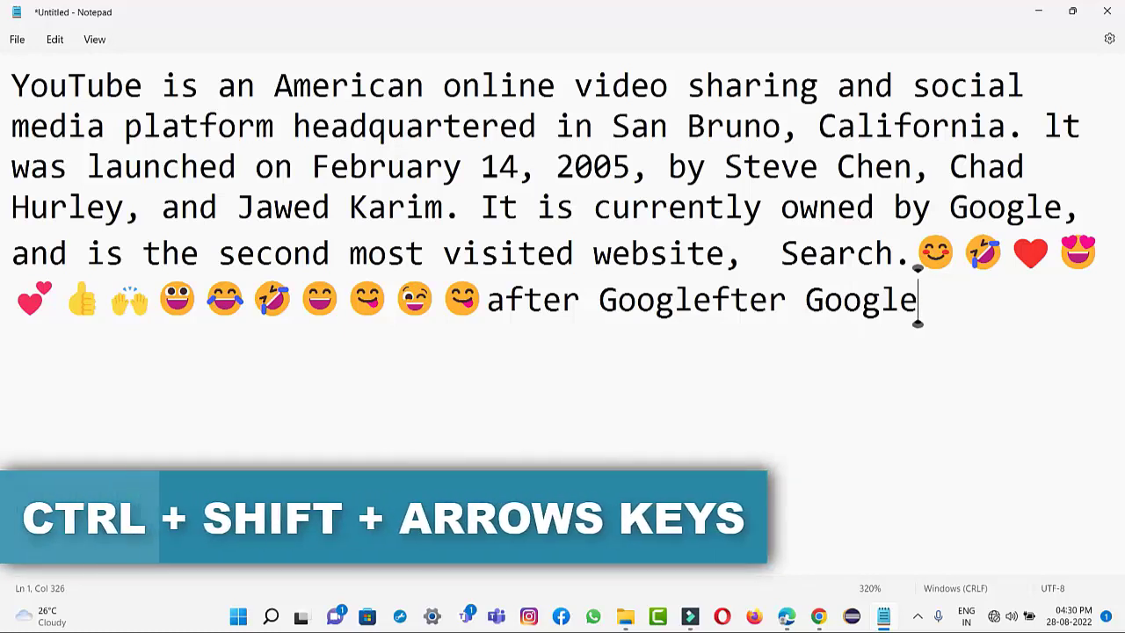
{"action": "key", "text": "ctrl+shift+Left"}
{"action": "key", "text": "ctrl+shift+Left"}
{"action": "key", "text": "ctrl+shift+Left"}
{"action": "key", "text": "ctrl+shift+Left"}
{"action": "key", "text": "ctrl+shift+Left"}
{"action": "key", "text": "ctrl+shift+Left"}
{"action": "key", "text": "ctrl+shift+Left"}
{"action": "key", "text": "ctrl+shift+Left"}
{"action": "key", "text": "ctrl+shift+Left"}
{"action": "key", "text": "ctrl+shift+Left"}
{"action": "key", "text": "ctrl+shift+Left"}
{"action": "key", "text": "ctrl+shift+Left"}
{"action": "key", "text": "ctrl+shift+Left"}
{"action": "key", "text": "ctrl+shift+Left"}
{"action": "key", "text": "ctrl+shift+Left"}
{"action": "key", "text": "ctrl+shift+Left"}
{"action": "key", "text": "ctrl+shift+Left"}
{"action": "key", "text": "ctrl+shift+Left"}
{"action": "key", "text": "ctrl+shift+Left"}
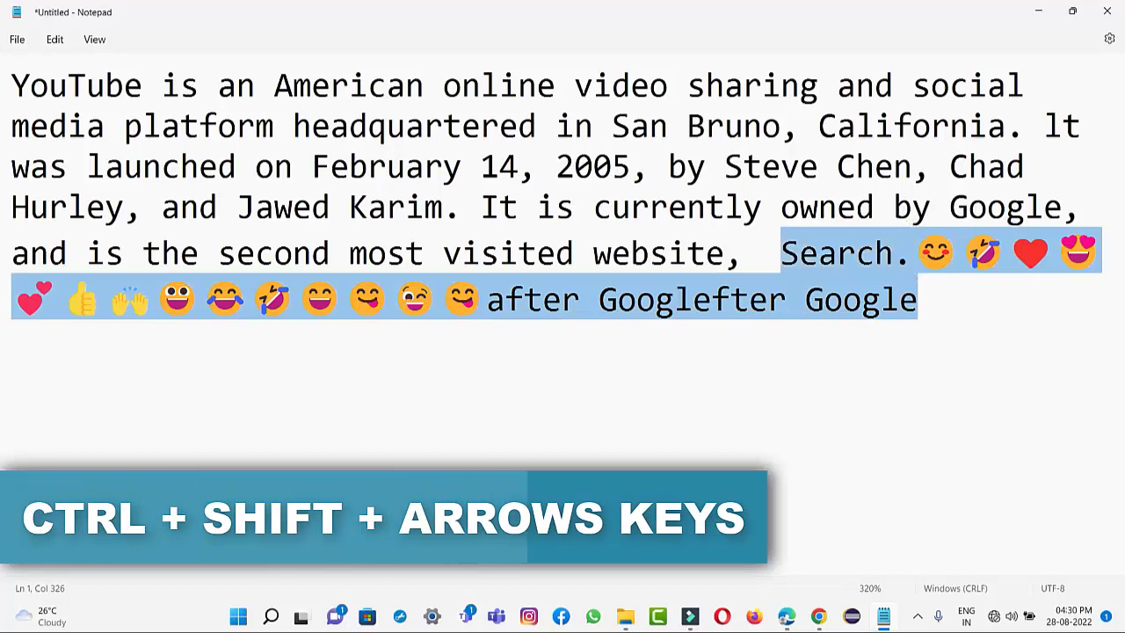
{"action": "key", "text": "ctrl+shift+Left"}
{"action": "key", "text": "ctrl+shift+Left"}
{"action": "key", "text": "ctrl+shift+Left"}
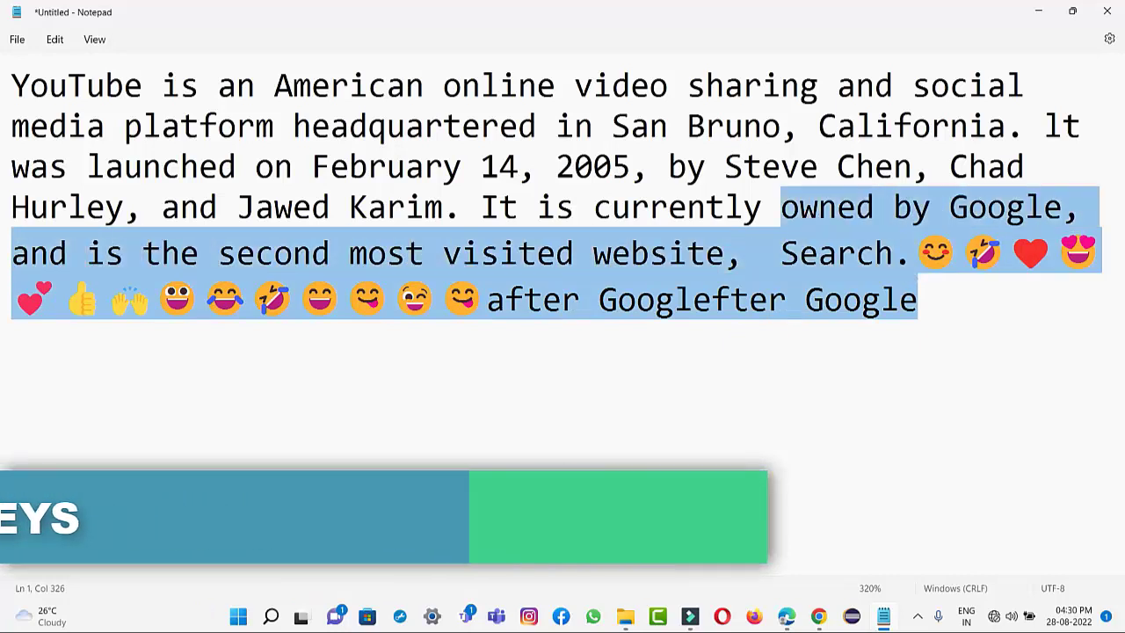
Extend the text selection word by word back to "Karim", and clear the selection at the end of the text
{"action": "key", "text": "ctrl+shift+Left"}
{"action": "key", "text": "ctrl+shift+Left"}
{"action": "key", "text": "ctrl+shift+Left"}
{"action": "key", "text": "ctrl+shift+Left"}
{"action": "key", "text": "ctrl+shift+Left"}
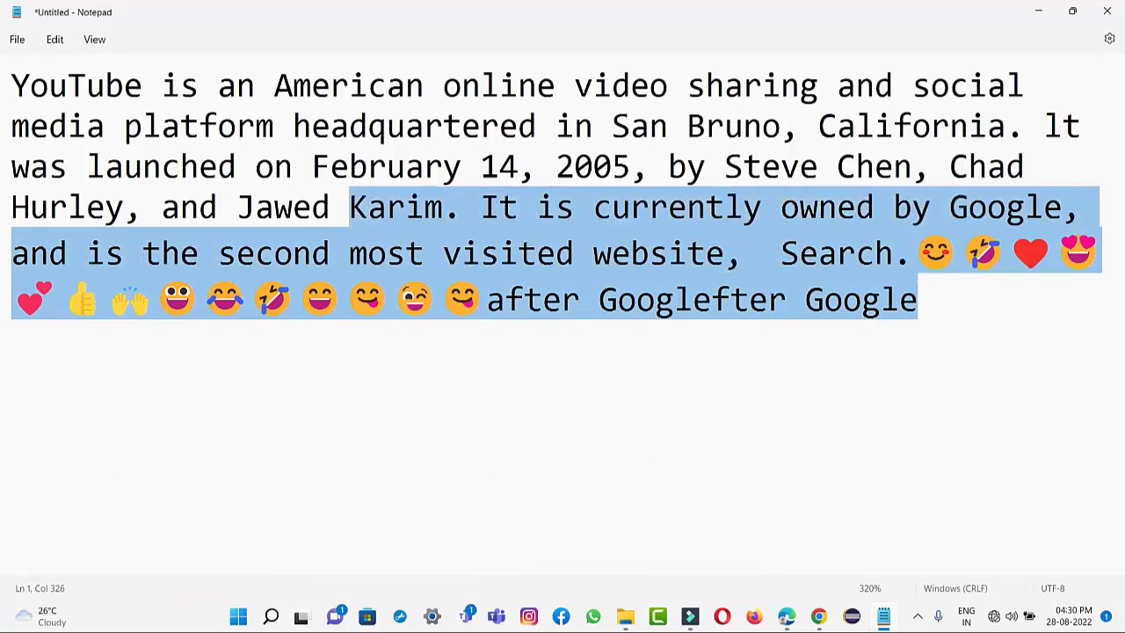
{"action": "left_click", "coordinate": [918, 299]}
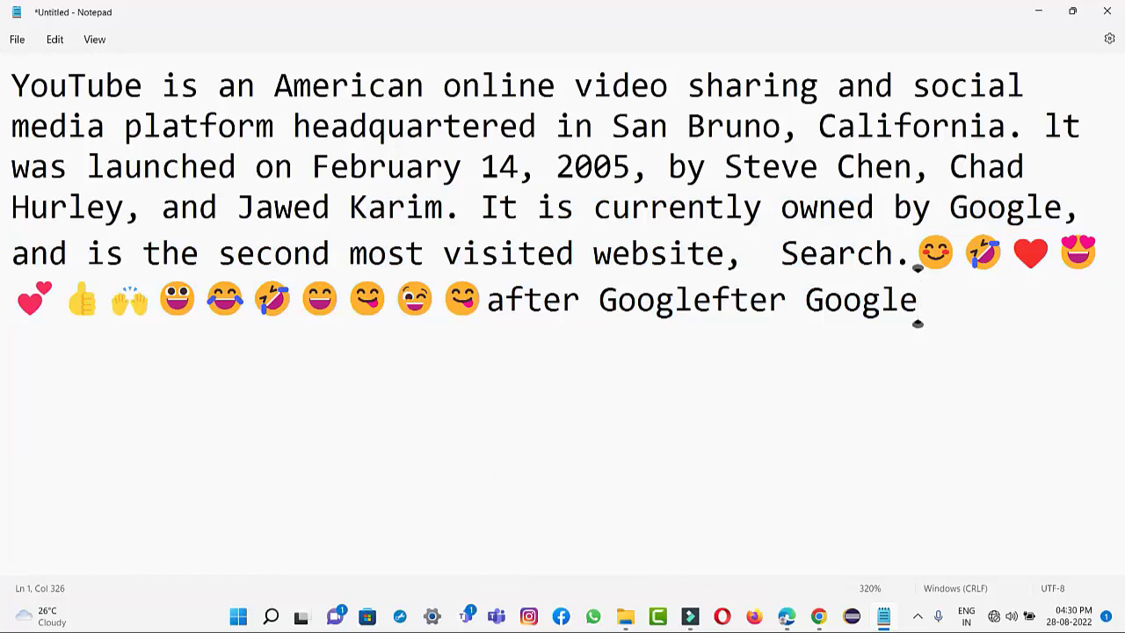
Select the last word, extend a character-by-character selection back to the last emoji, and place the cursor before the final "Google"
{"action": "key", "text": "ctrl+shift+Left"}
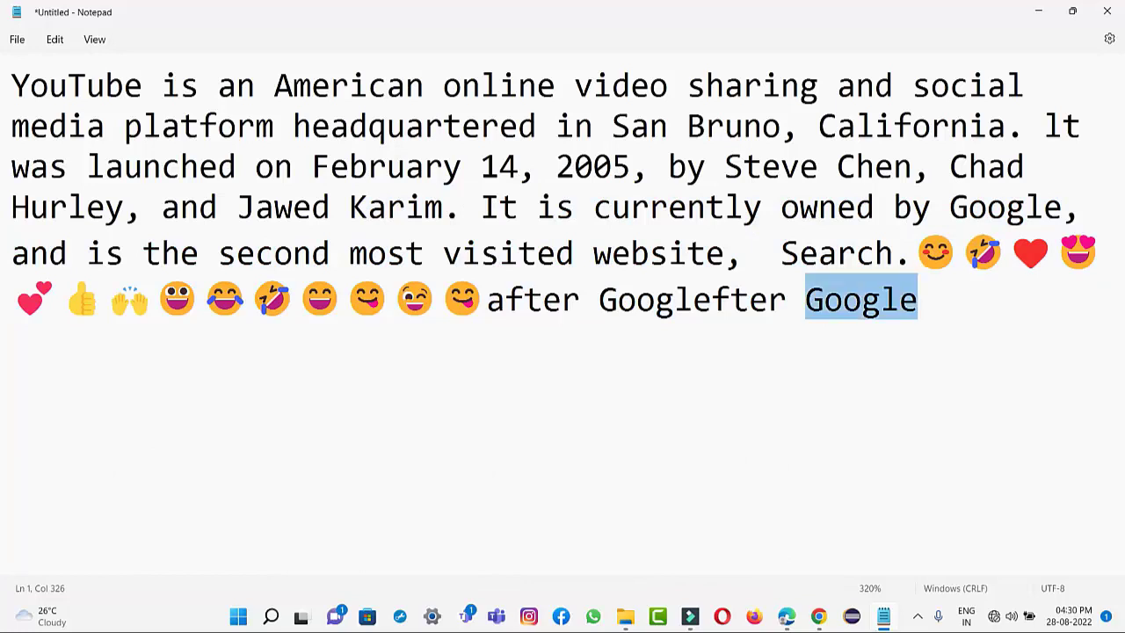
{"action": "left_click", "coordinate": [917, 299]}
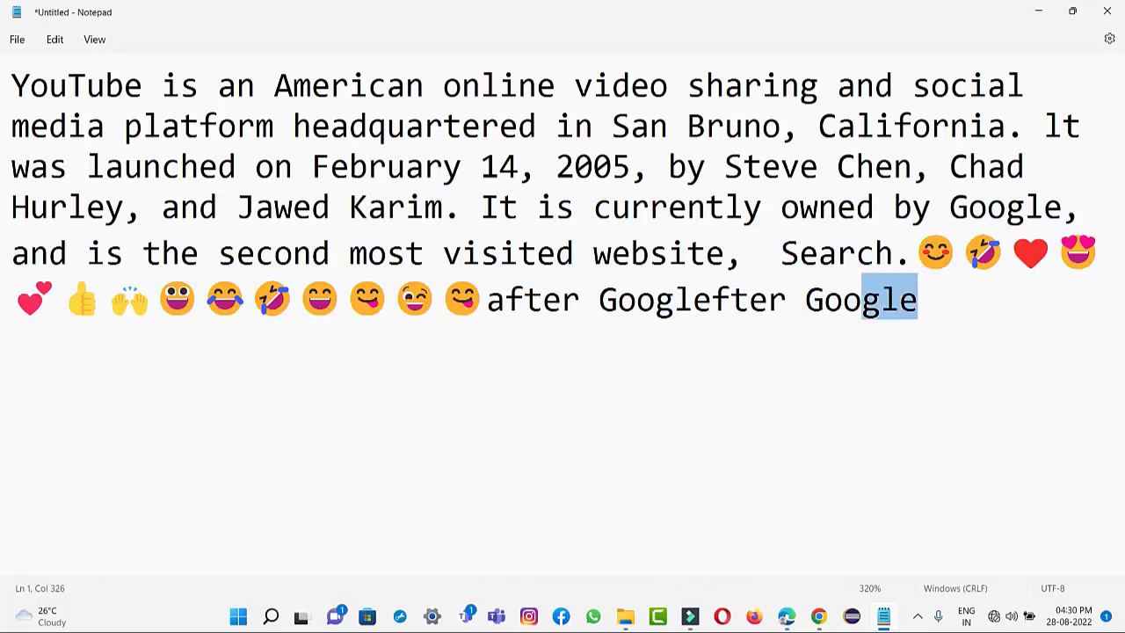
{"action": "left_click", "coordinate": [898, 299]}
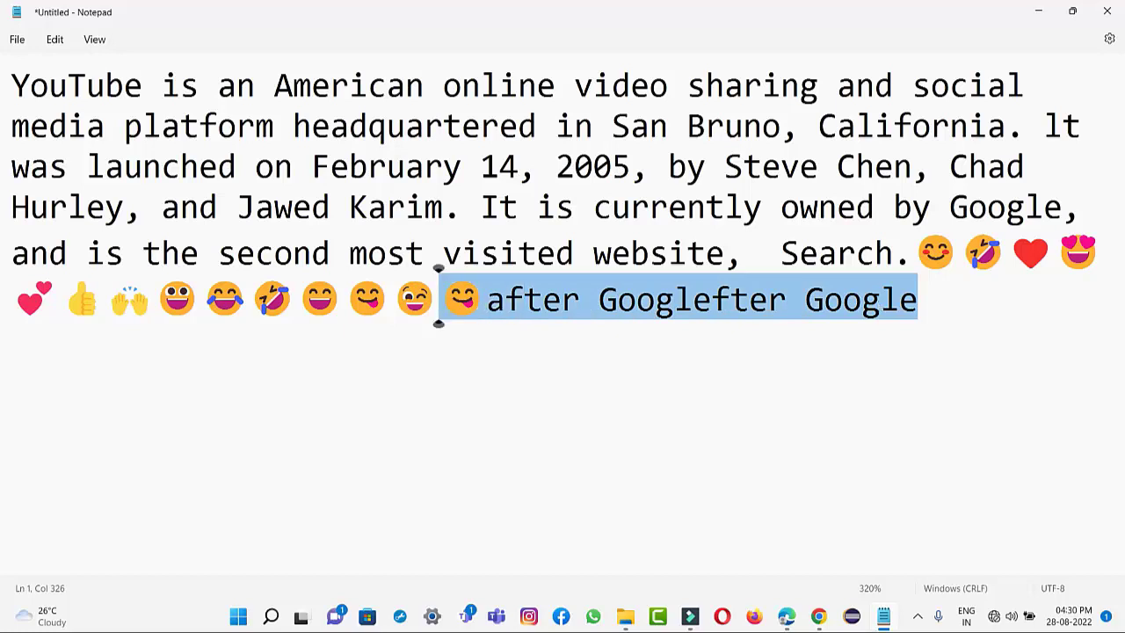
{"action": "left_click", "coordinate": [805, 299]}
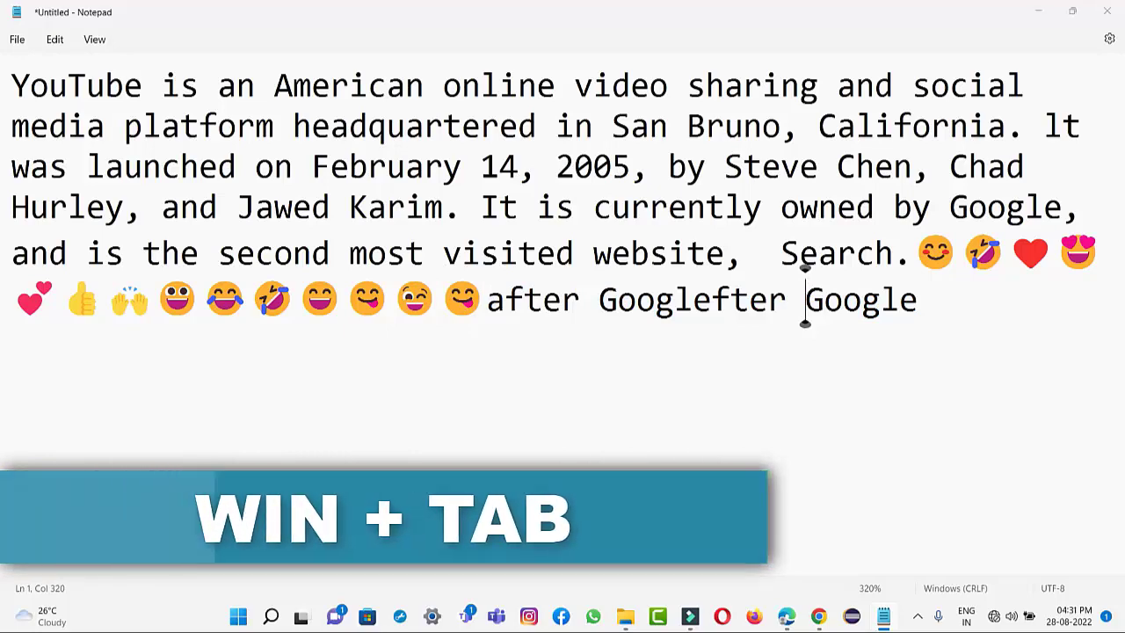
Show all open windows in Task View twice, return to the Notepad window and minimize it
{"action": "key", "text": "super+Tab"}
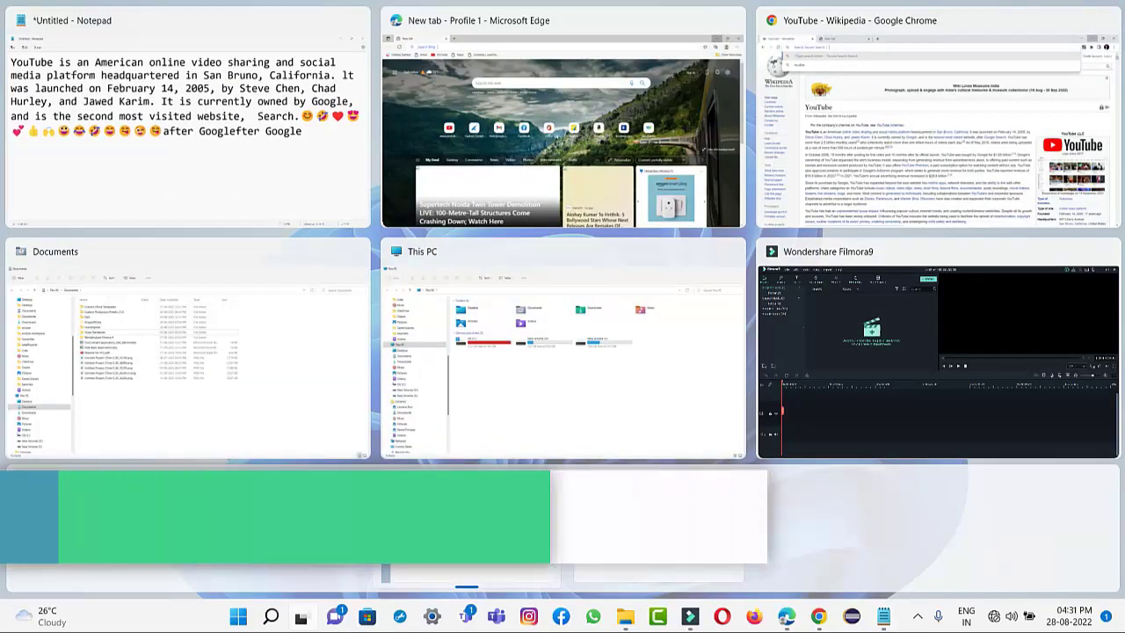
{"action": "key", "text": "Escape"}
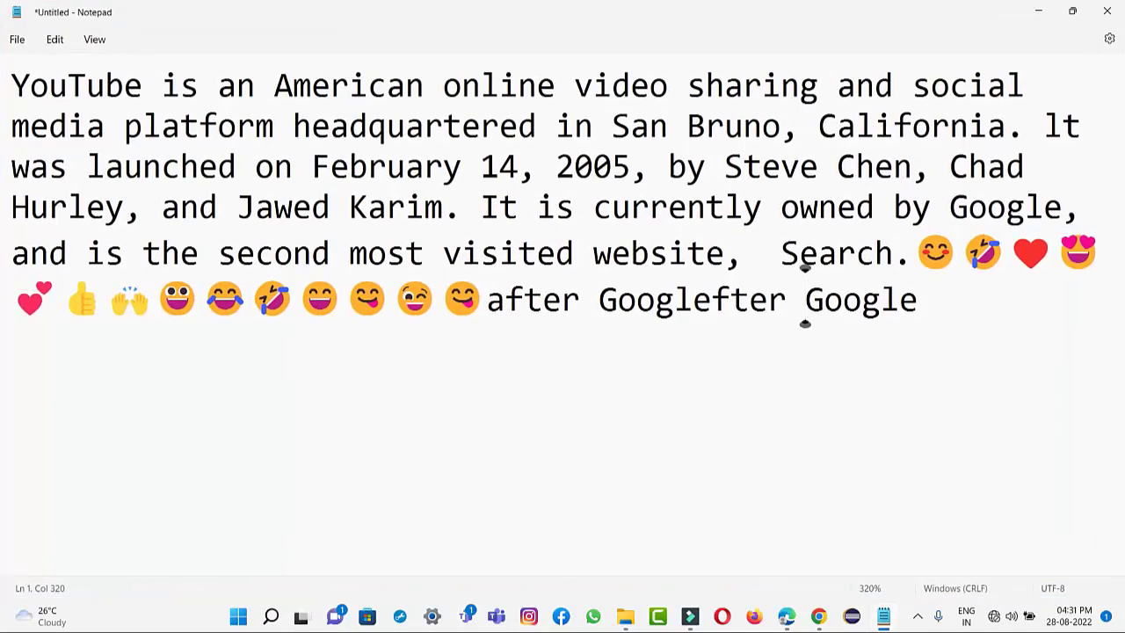
{"action": "key", "text": "super+Tab"}
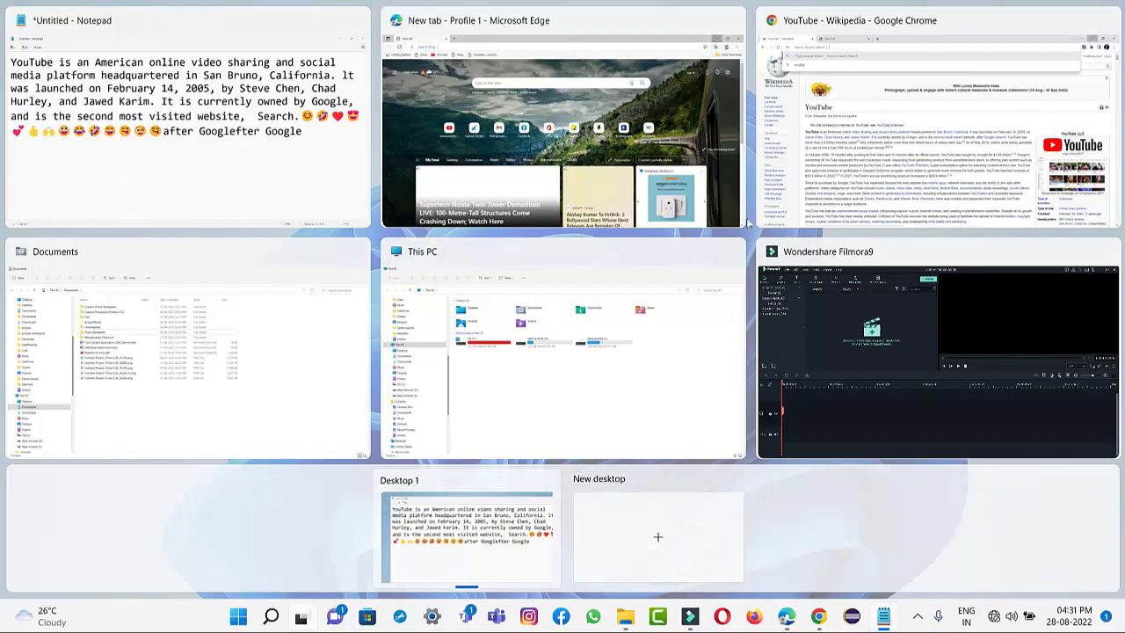
{"action": "left_click", "coordinate": [299, 88]}
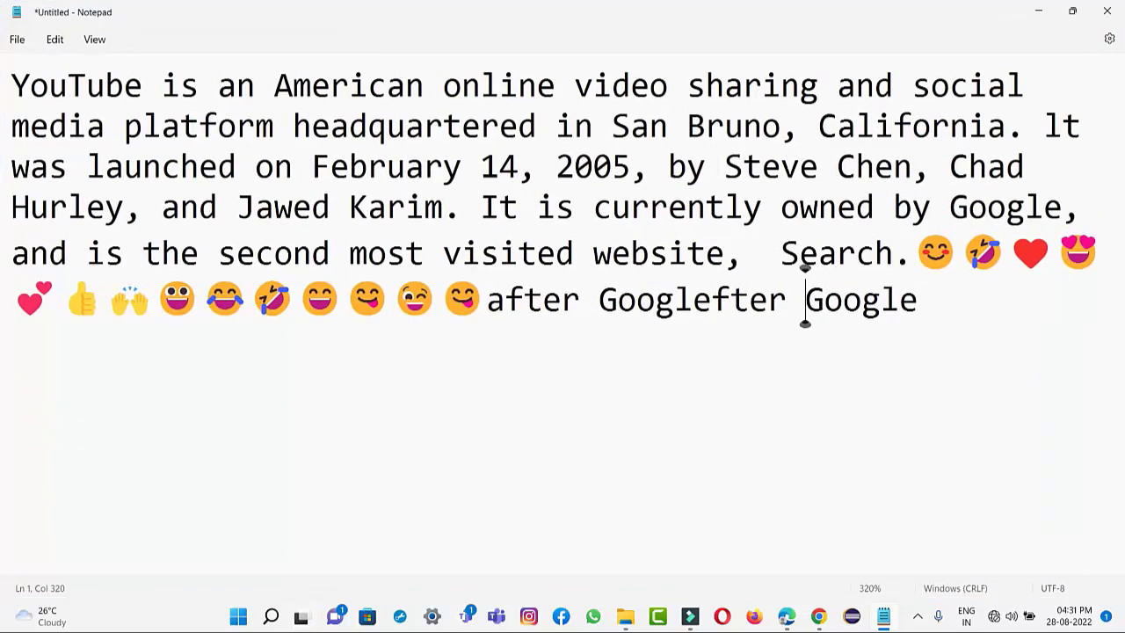
{"action": "left_click", "coordinate": [1029, 14]}
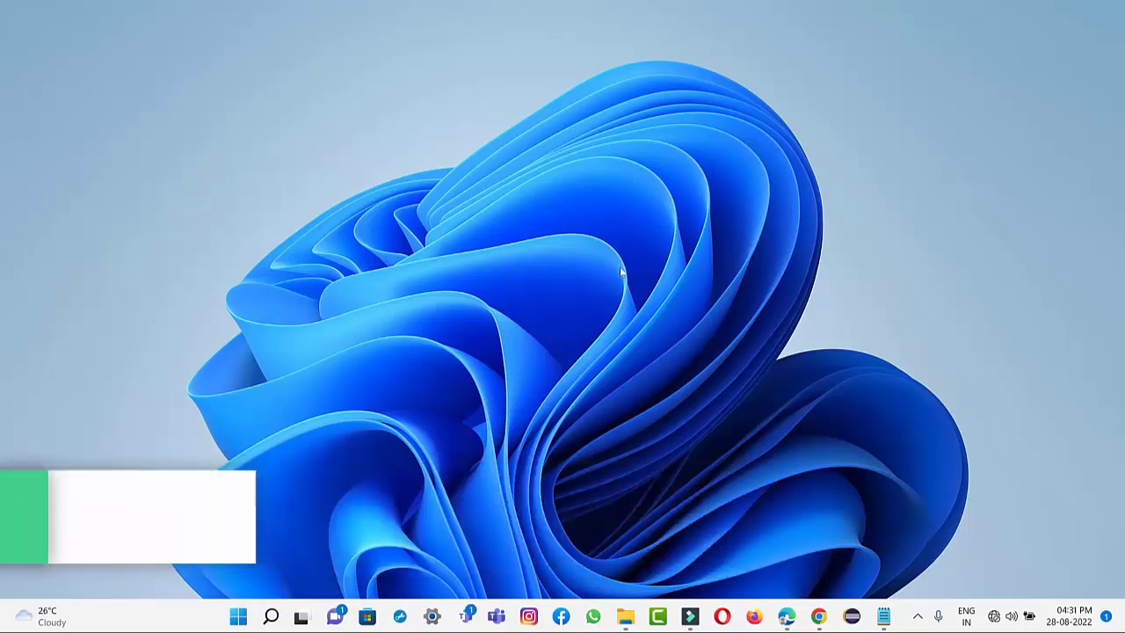
Switch to Edge, enter and leave full-screen mode on the new tab page, and minimize the window
{"action": "left_click", "coordinate": [787, 618]}
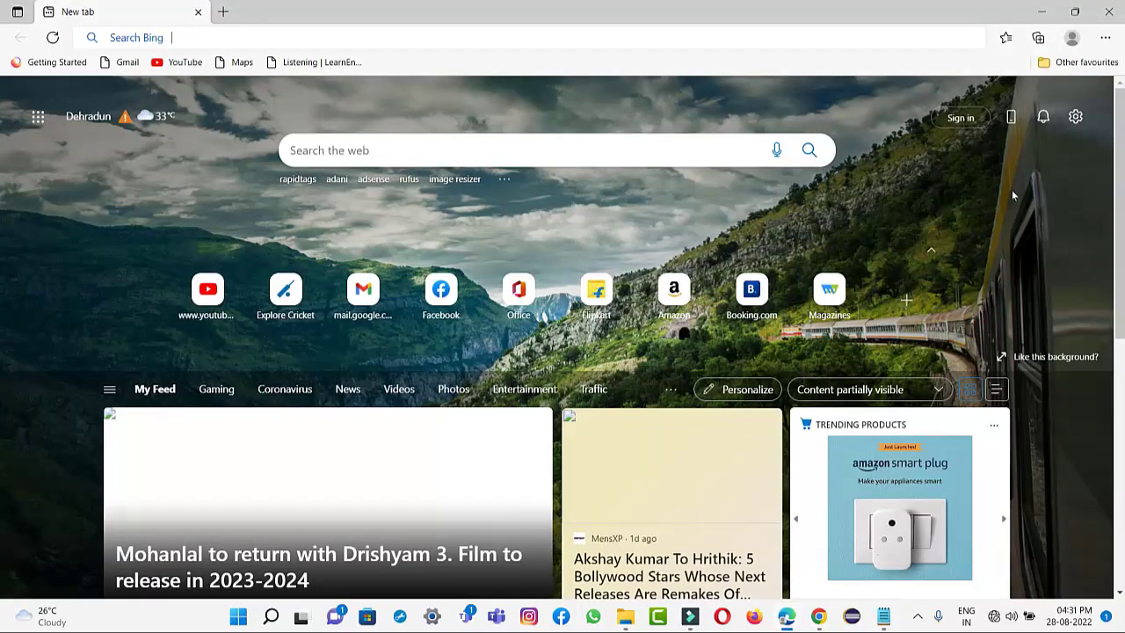
{"action": "key", "text": "F11"}
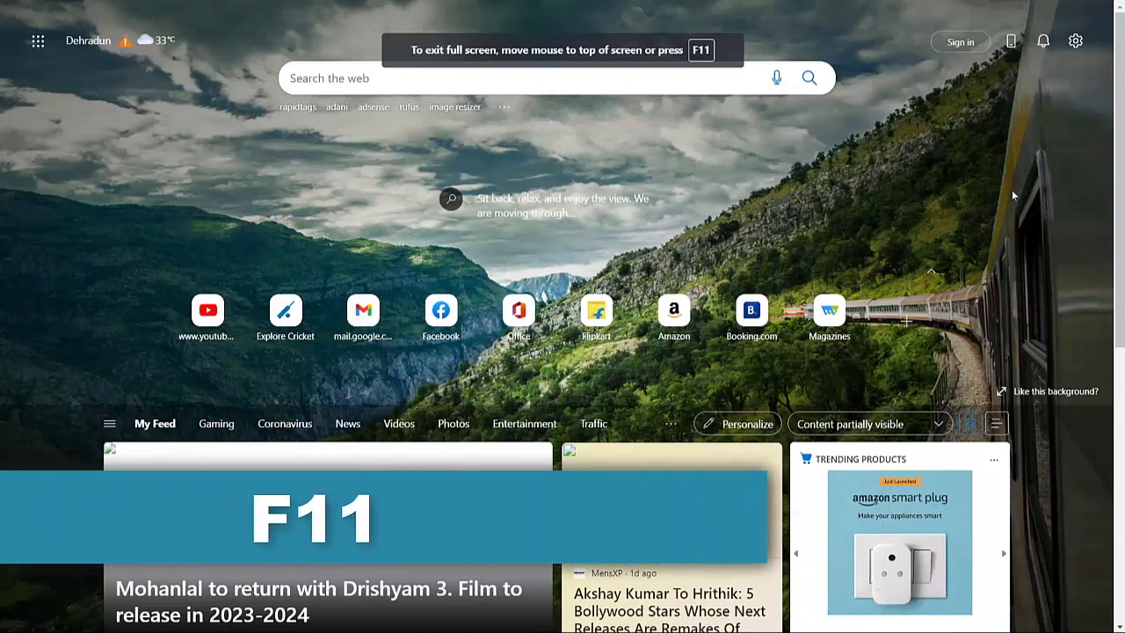
{"action": "key", "text": "F11"}
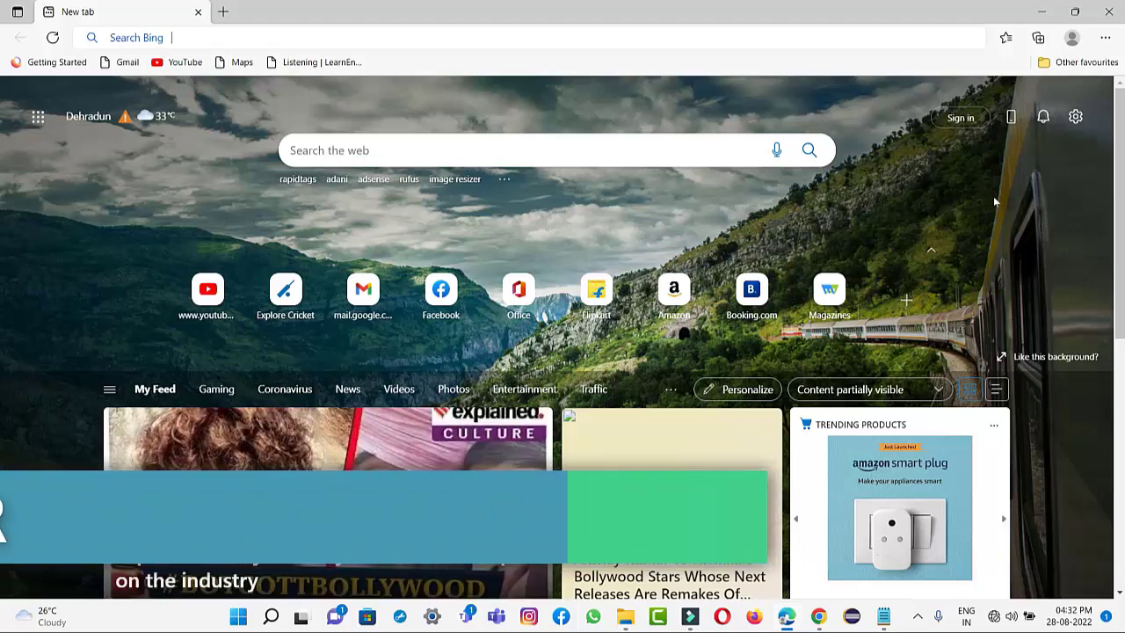
{"action": "left_click", "coordinate": [1041, 10]}
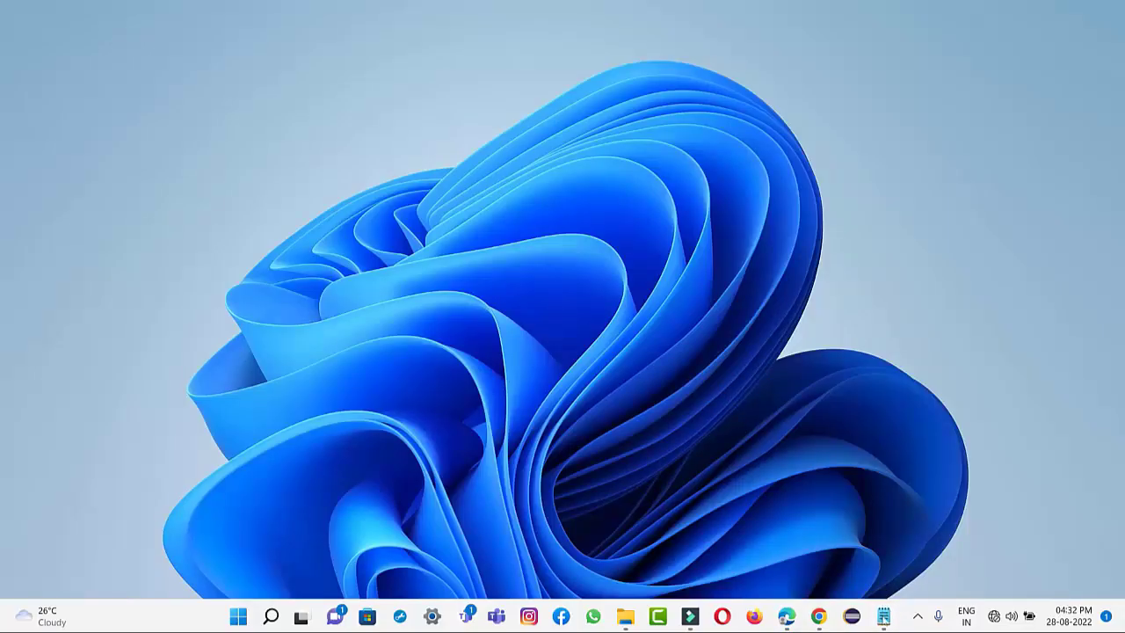
Switch to Notepad, reveal the access keys and view options, and select "fter Google" before showing the desktop
{"action": "left_click", "coordinate": [883, 615]}
{"action": "key", "text": "alt"}
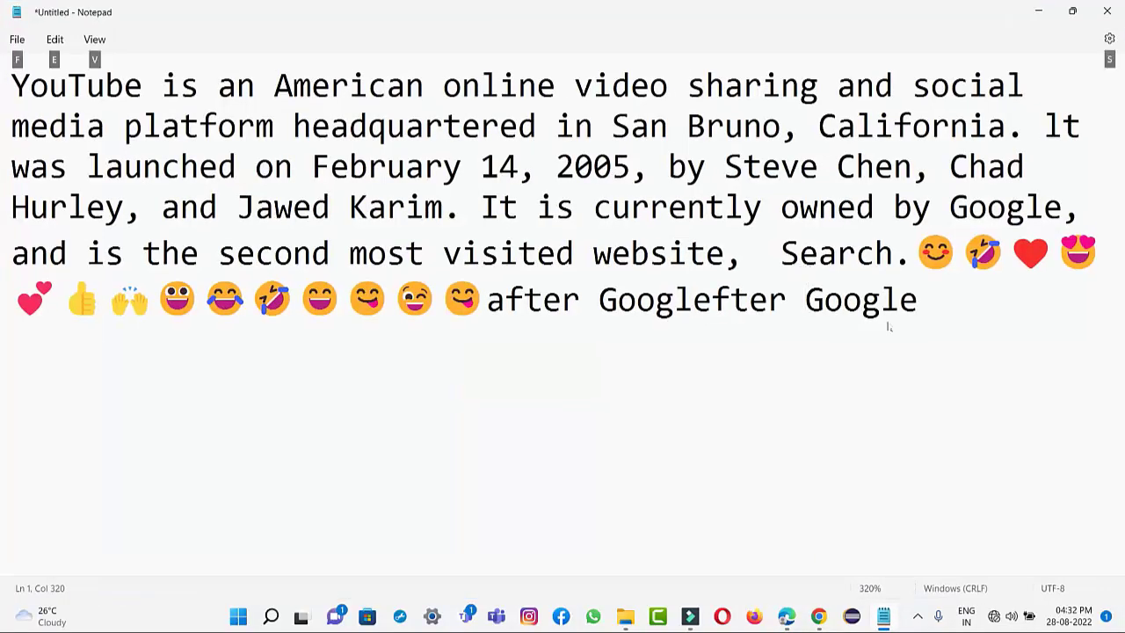
{"action": "key", "text": "v"}
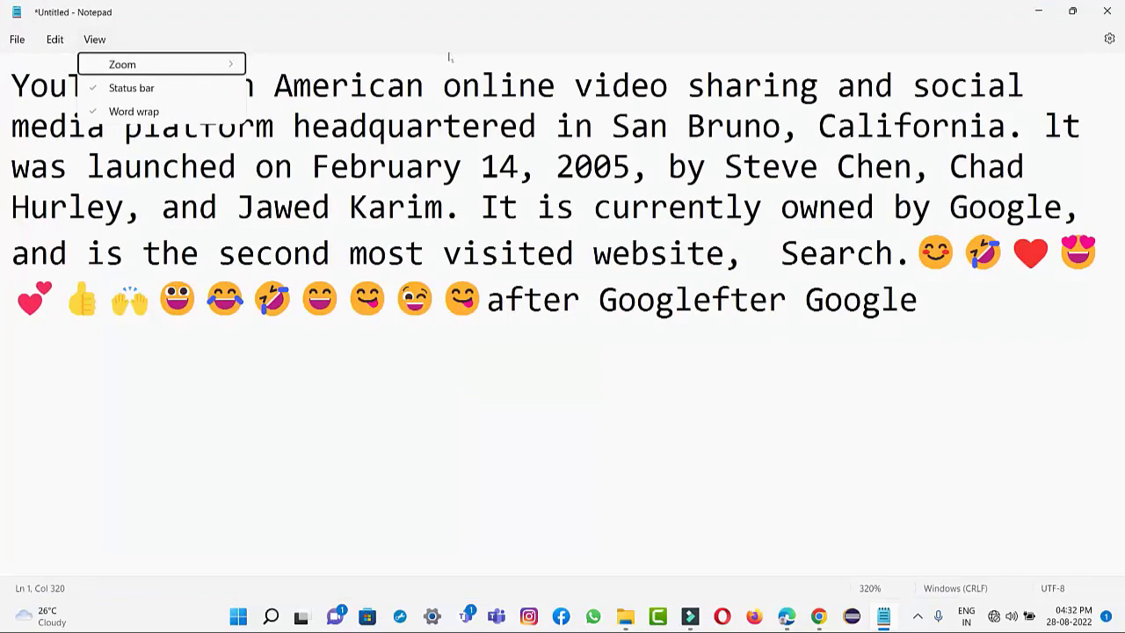
{"action": "left_click", "coordinate": [549, 397]}
{"action": "left_click_drag", "start_coordinate": [917, 299], "coordinate": [710, 299]}
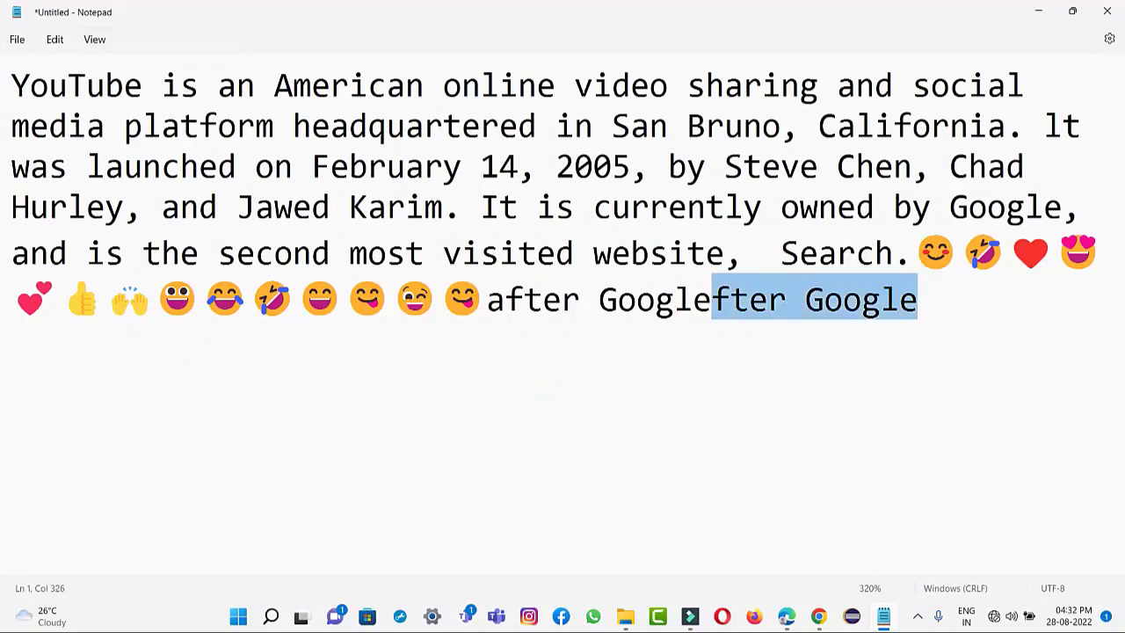
{"action": "key", "text": "super+d"}
Switch to the Documents window in File Explorer, view the properties of the KingsoftData folder and close them
{"action": "mouse_move", "coordinate": [625, 615]}
{"action": "left_click", "coordinate": [564, 576]}
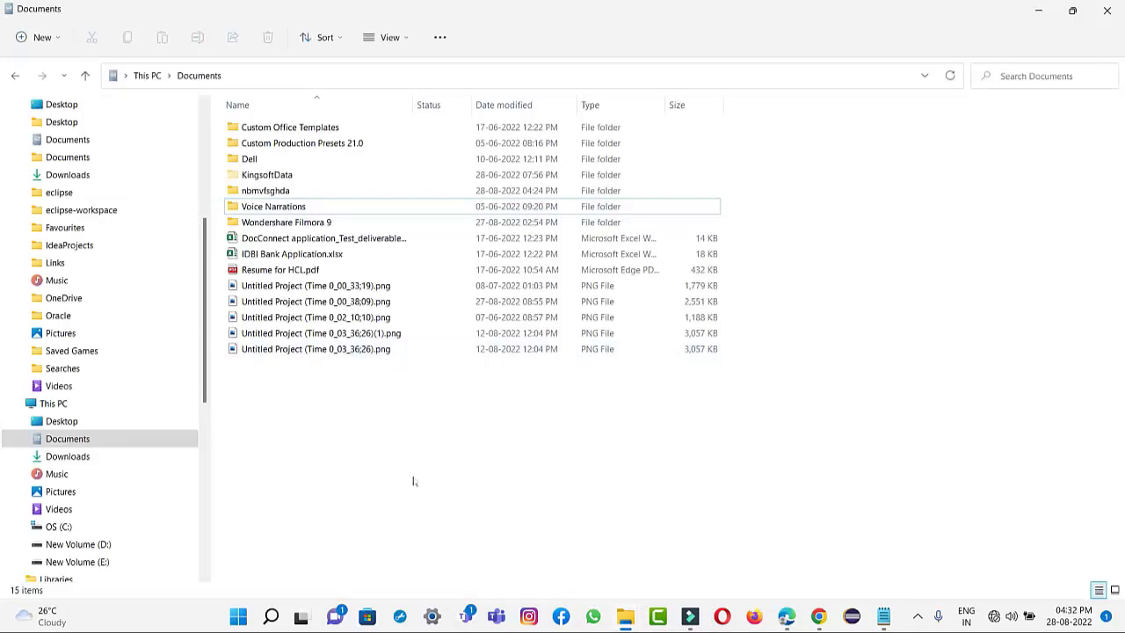
{"action": "left_click", "coordinate": [320, 175]}
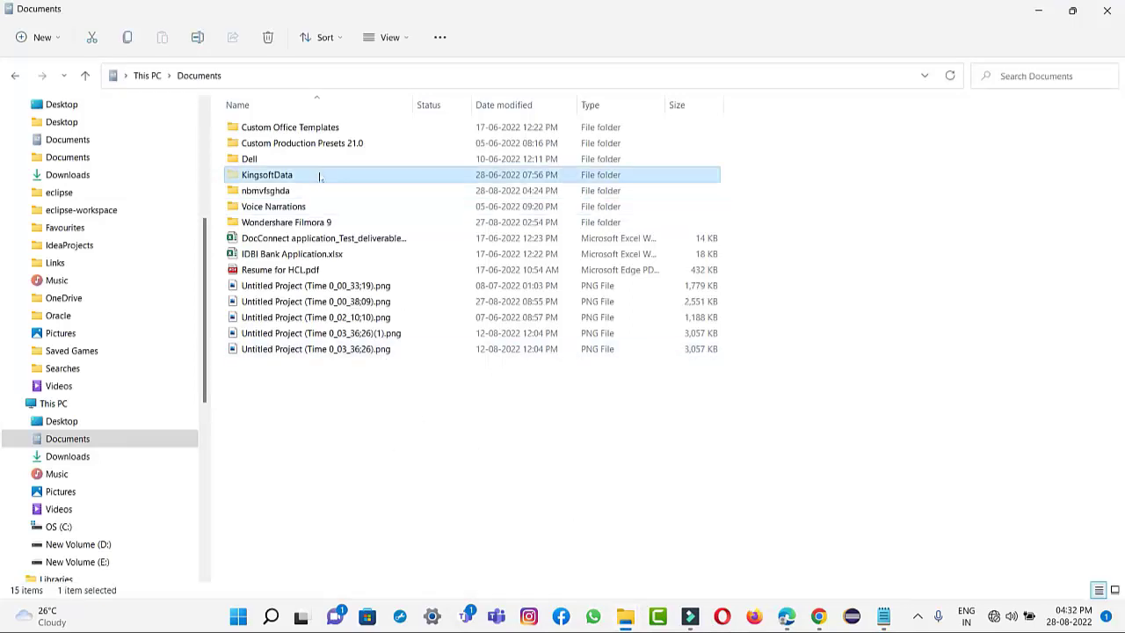
{"action": "key", "text": "alt+Return"}
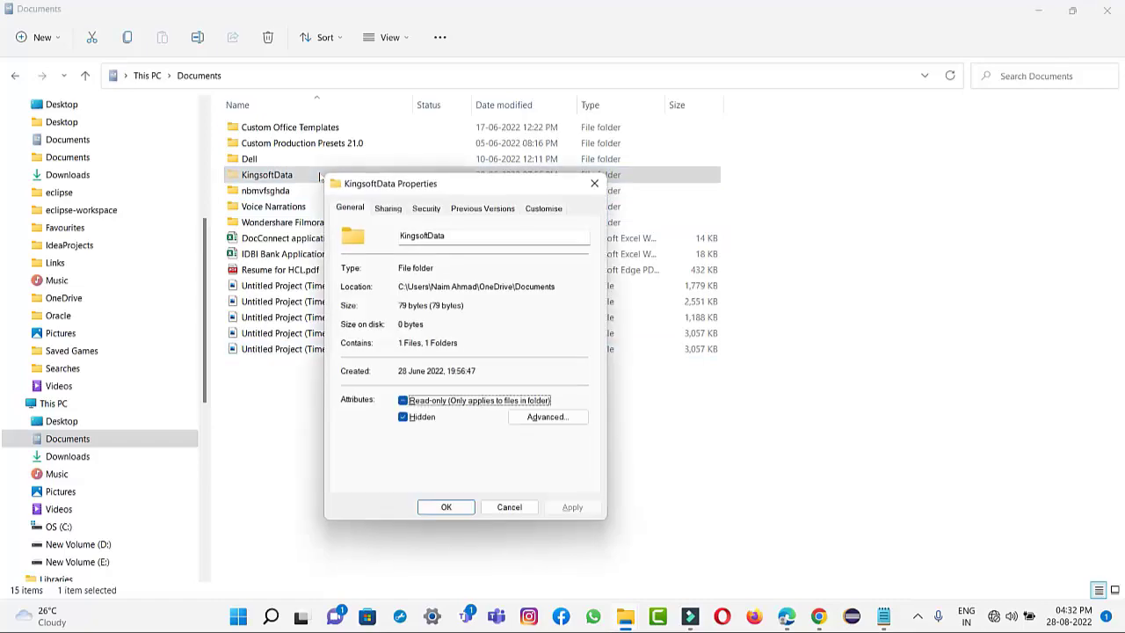
{"action": "left_click_drag", "start_coordinate": [468, 186], "coordinate": [466, 158]}
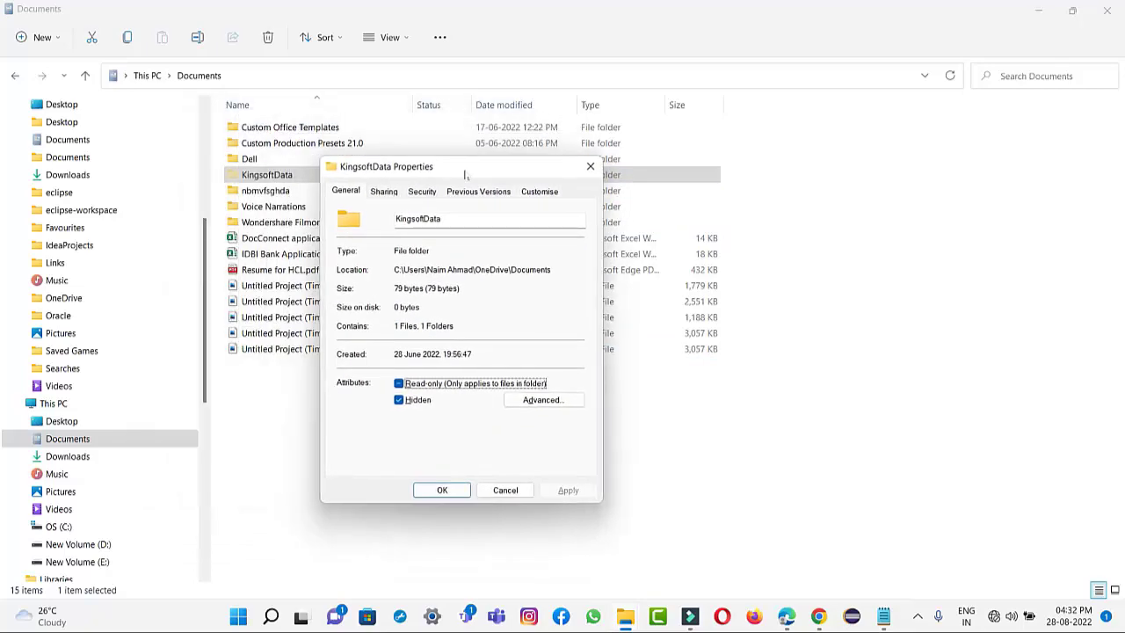
{"action": "left_click", "coordinate": [442, 489]}
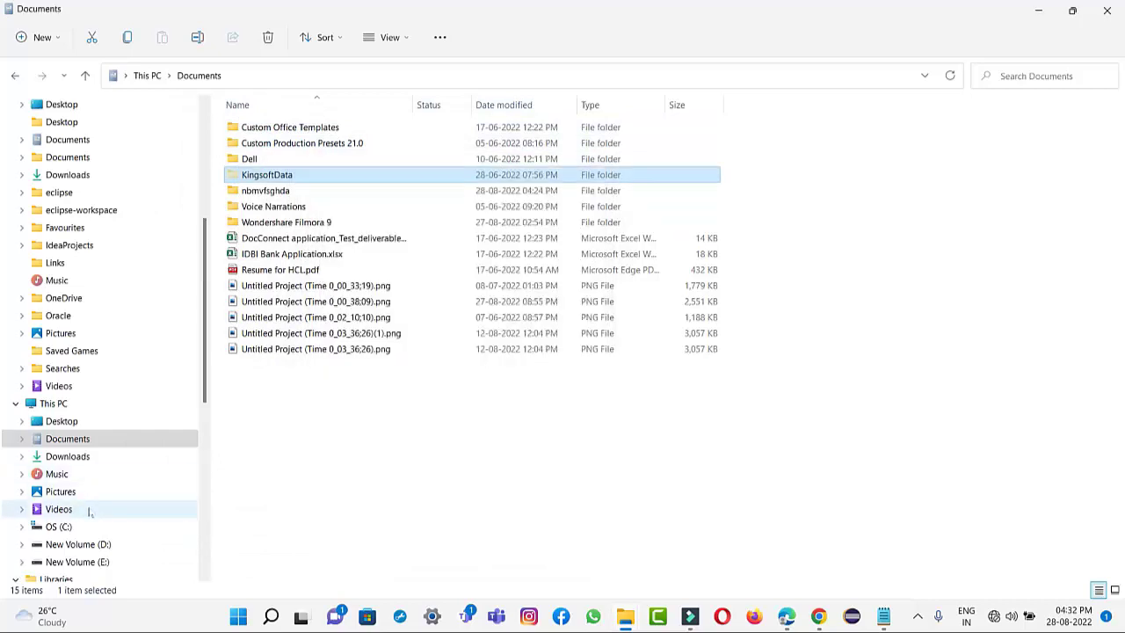
View the properties of the nbmvfsghda folder in Documents, close them and show the desktop
{"action": "left_click", "coordinate": [67, 139]}
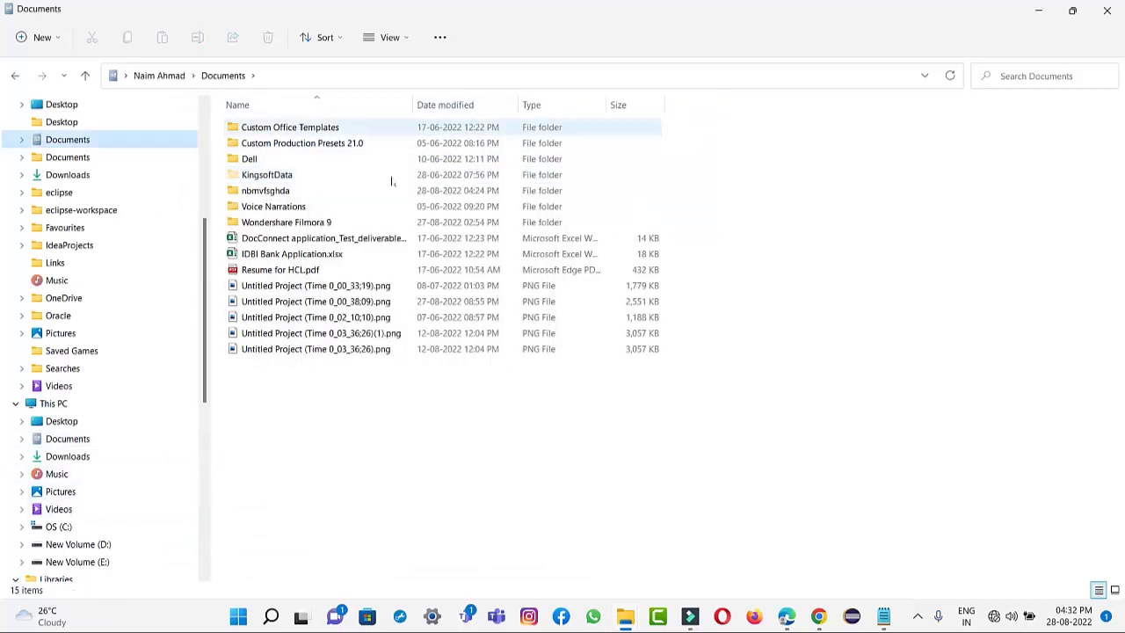
{"action": "left_click", "coordinate": [288, 191]}
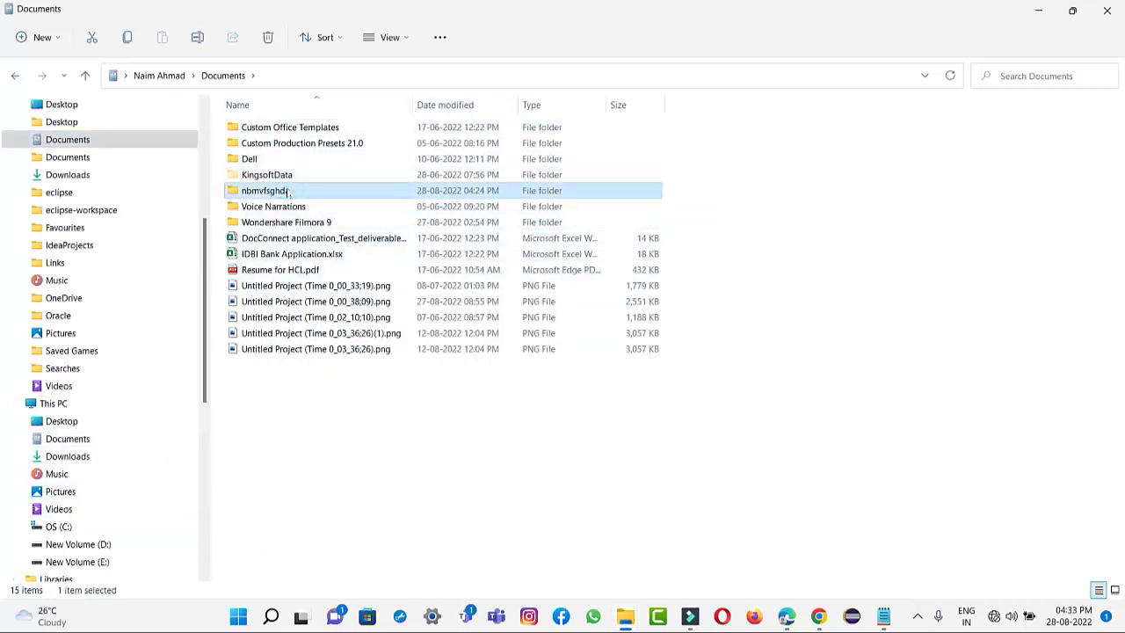
{"action": "key", "text": "alt+Return"}
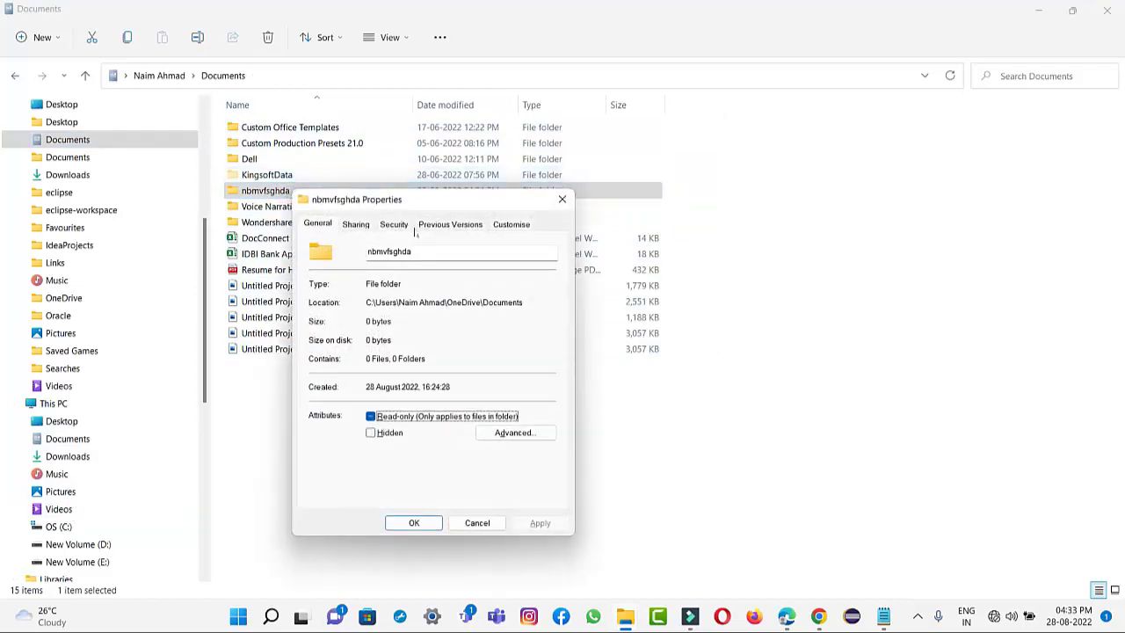
{"action": "left_click", "coordinate": [562, 198]}
{"action": "key", "text": "super+d"}
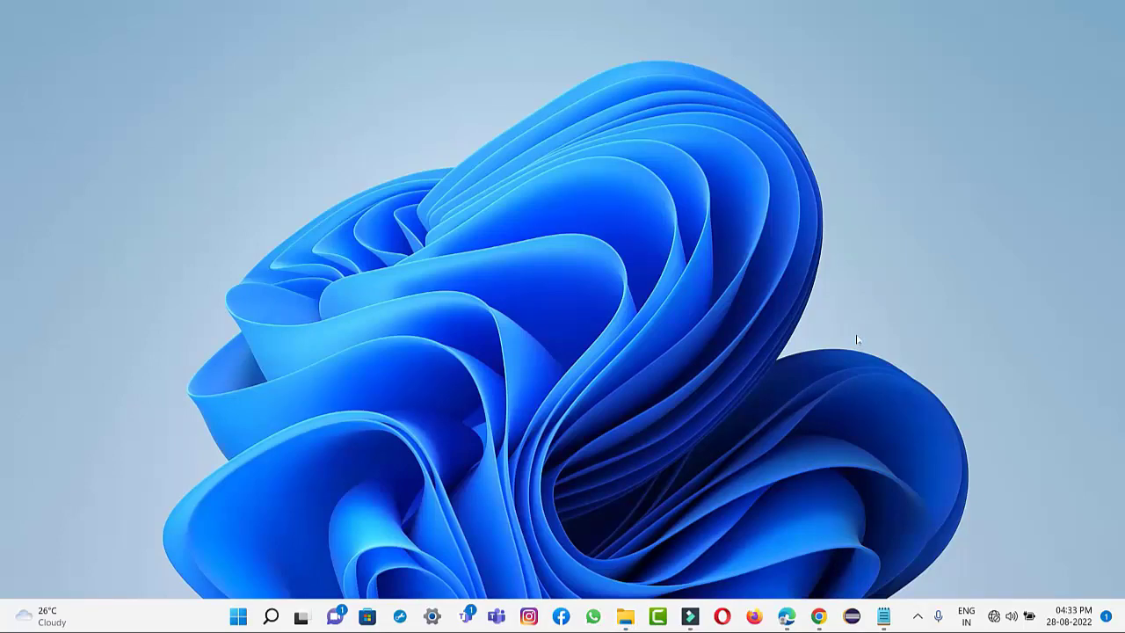
Return to the Notepad document and find the word "after" in the text
{"action": "key", "text": "super+d"}
{"action": "left_click", "coordinate": [1024, 11]}
{"action": "key", "text": "alt+Tab"}
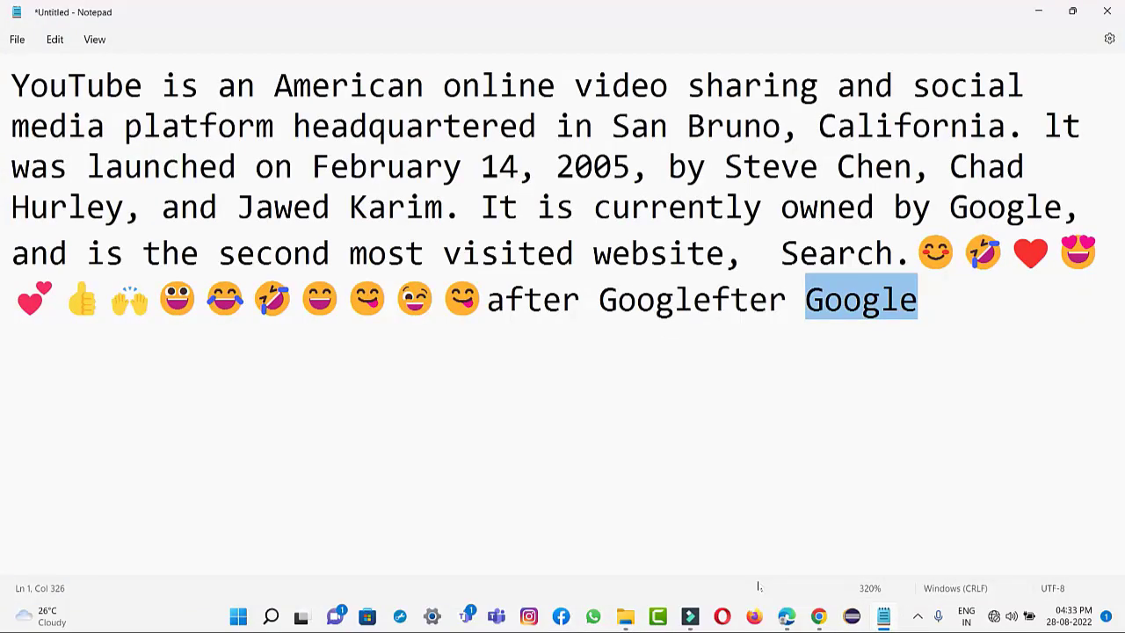
{"action": "key", "text": "ctrl+f"}
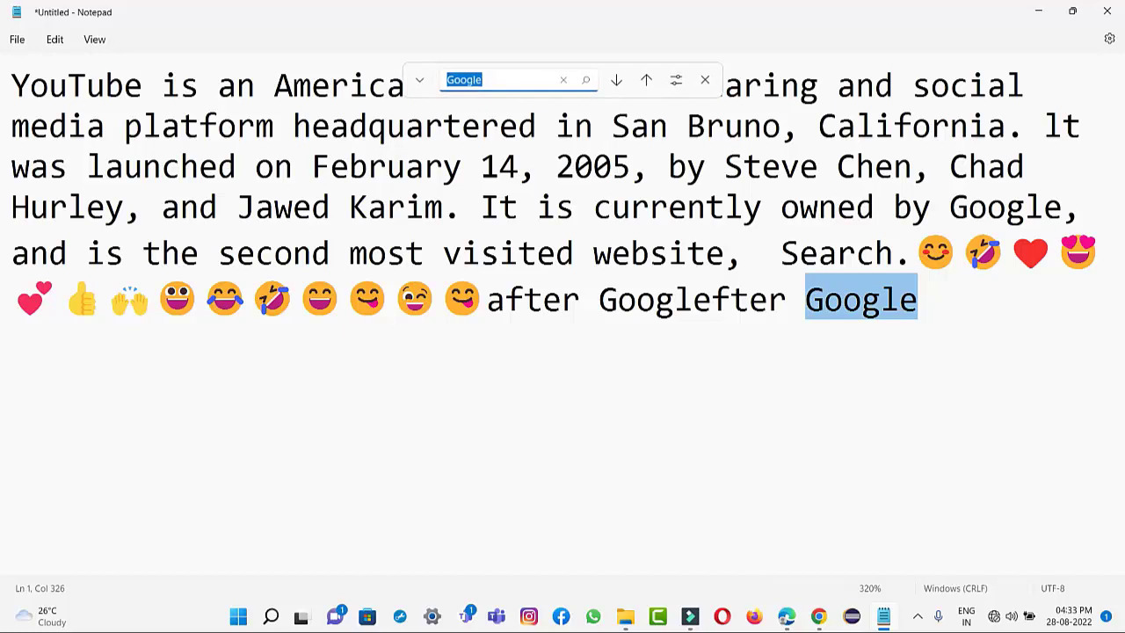
{"action": "key", "text": "BackSpace"}
{"action": "type", "text": "after"}
{"action": "key", "text": "Return"}
Replace the search term with "google" and find it in the text
{"action": "left_click", "coordinate": [468, 79]}
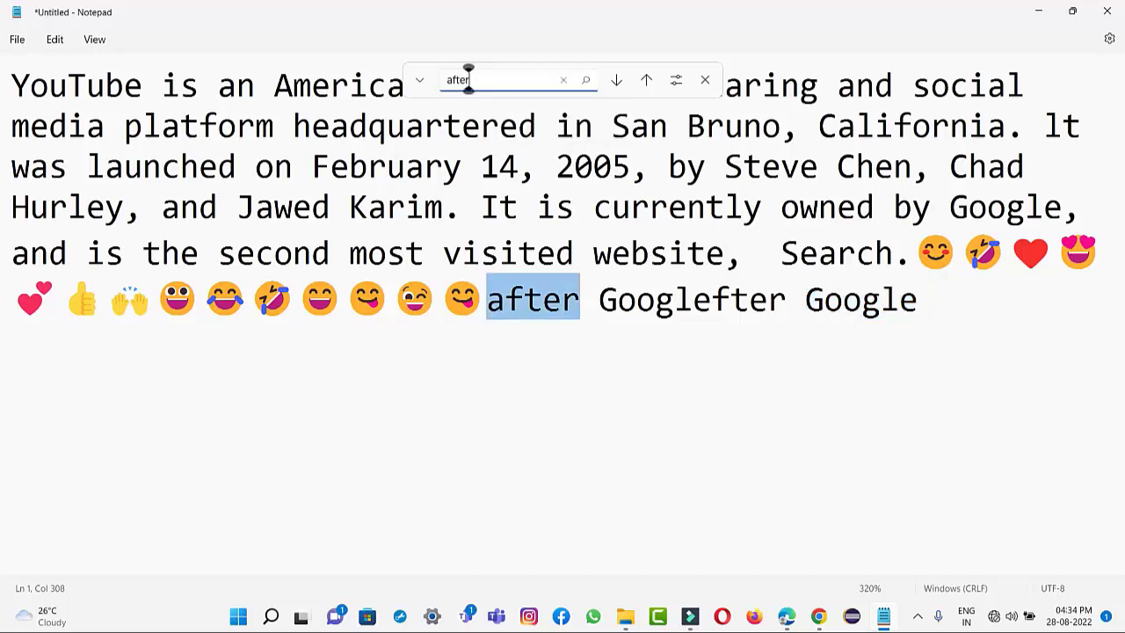
{"action": "key", "text": "BackSpace"}
{"action": "key", "text": "BackSpace"}
{"action": "key", "text": "BackSpace"}
{"action": "key", "text": "BackSpace"}
{"action": "key", "text": "BackSpace"}
{"action": "type", "text": "google"}
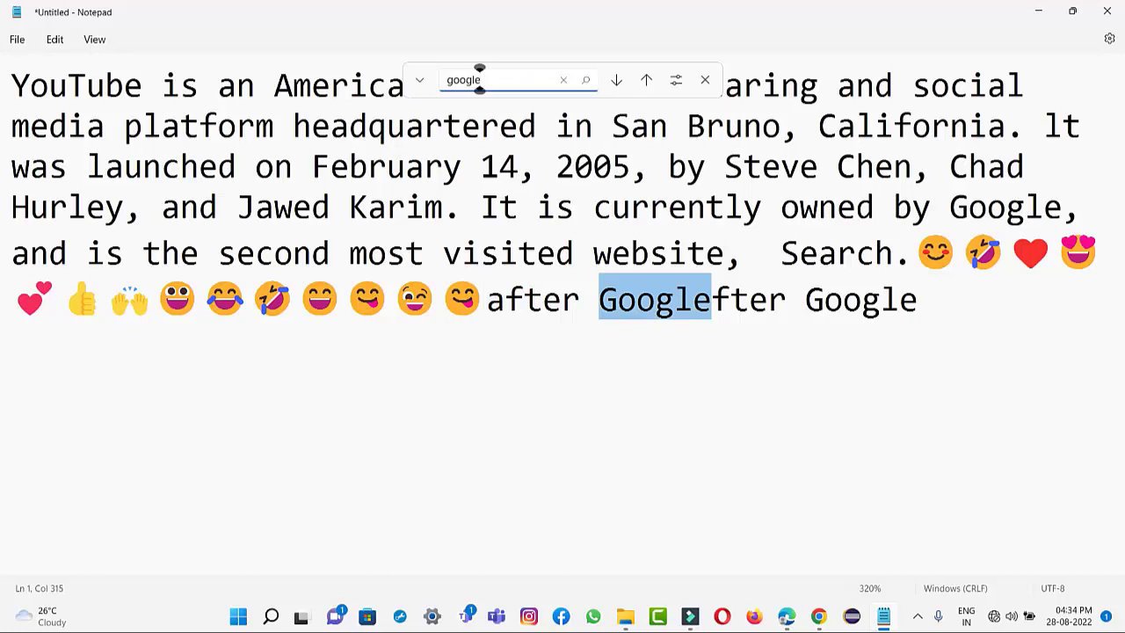
Clear the search term in Notepad and show the desktop
{"action": "key", "text": "BackSpace"}
{"action": "key", "text": "BackSpace"}
{"action": "key", "text": "BackSpace"}
{"action": "key", "text": "BackSpace"}
{"action": "key", "text": "BackSpace"}
{"action": "key", "text": "BackSpace"}
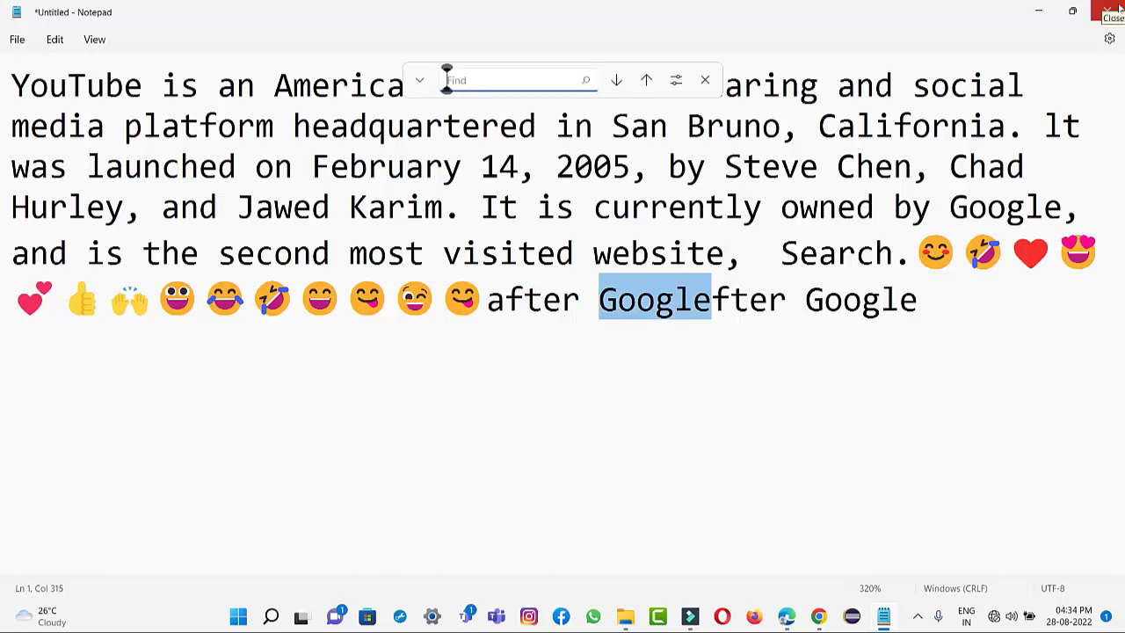
{"action": "key", "text": "super+d"}
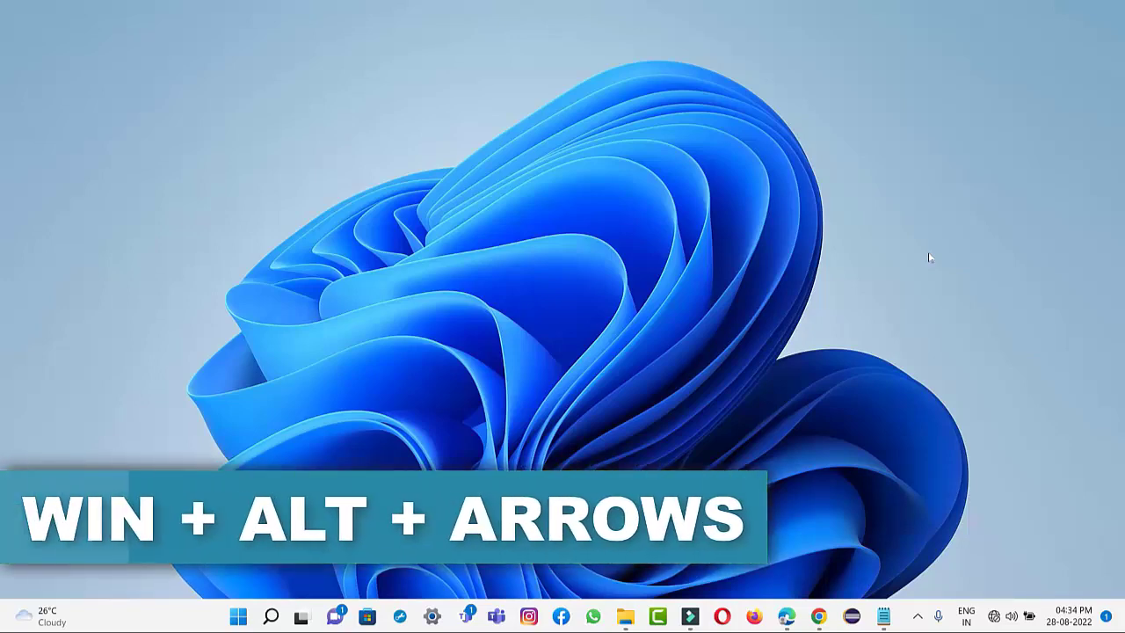
Restore the Notepad window and snap it to different halves of the screen, ending on the upper half
{"action": "key", "text": "super+d"}
{"action": "key", "text": "super+alt+Right"}
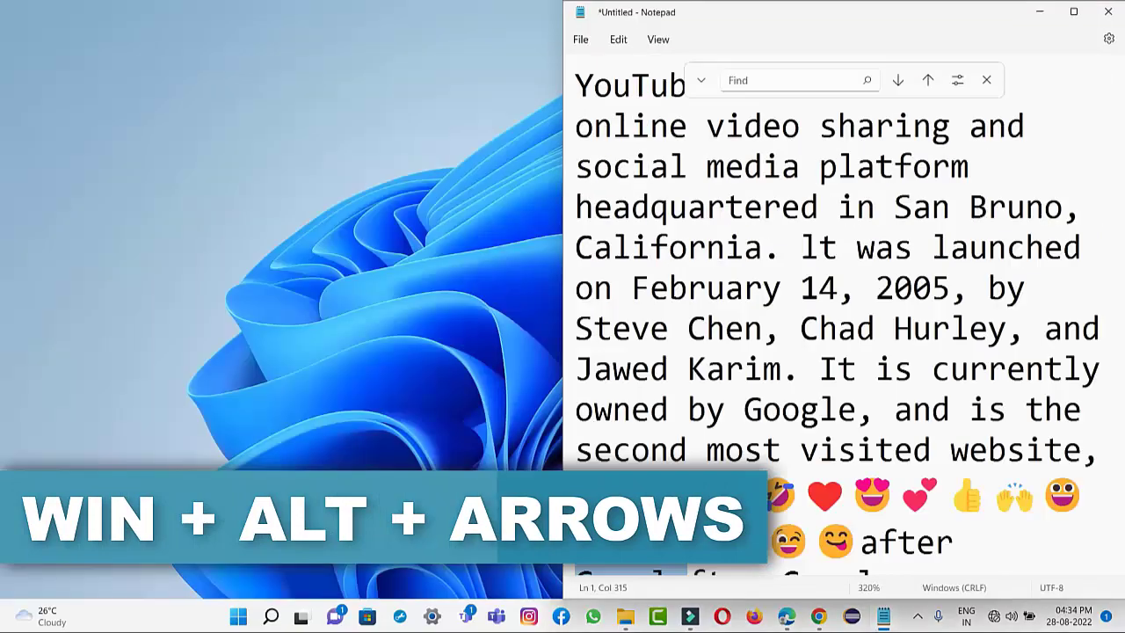
{"action": "key", "text": "super+alt+Down"}
{"action": "key", "text": "super+alt+Up"}
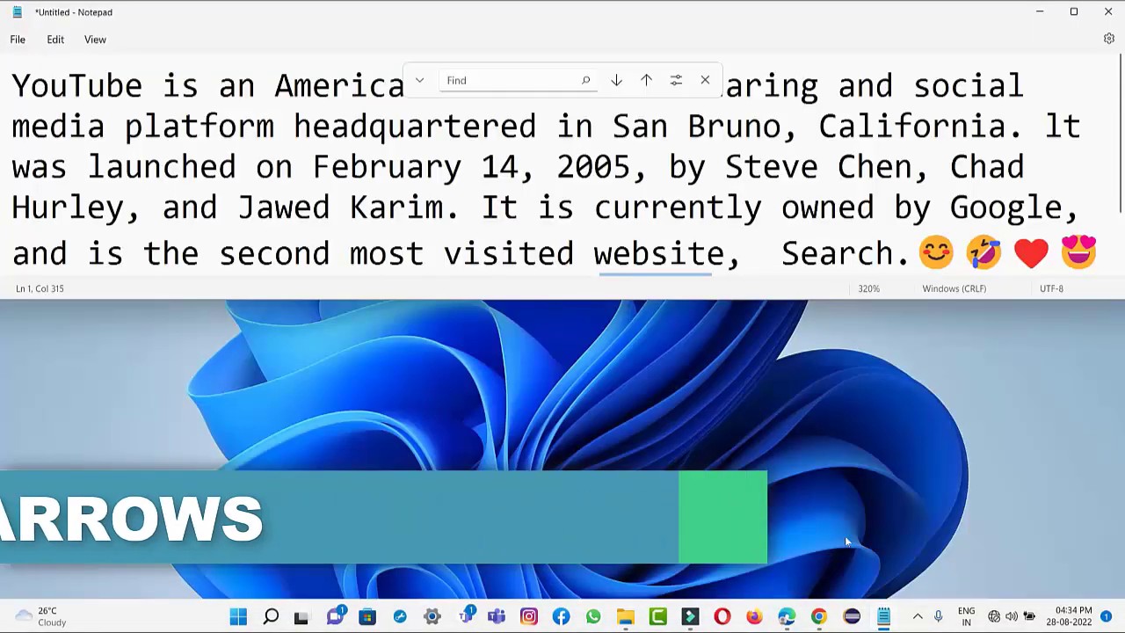
{"action": "key", "text": "super+alt+Left"}
{"action": "key", "text": "super+alt+Right"}
{"action": "key", "text": "super+alt+Up"}
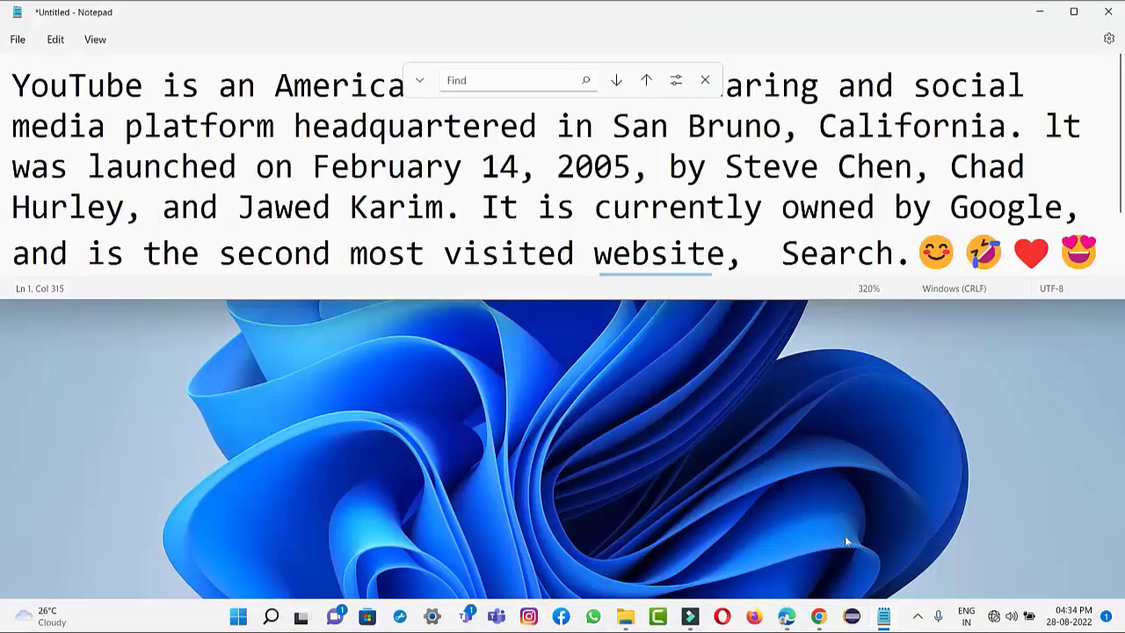
Cycle the Notepad window through all four screen halves, finish on the left half and minimize it
{"action": "key", "text": "super+alt+Left"}
{"action": "key", "text": "super+alt+Right"}
{"action": "key", "text": "super+alt+Down"}
{"action": "key", "text": "super+alt+Up"}
{"action": "key", "text": "super+alt+Down"}
{"action": "key", "text": "super+alt+Left"}
{"action": "key", "text": "super+alt+Right"}
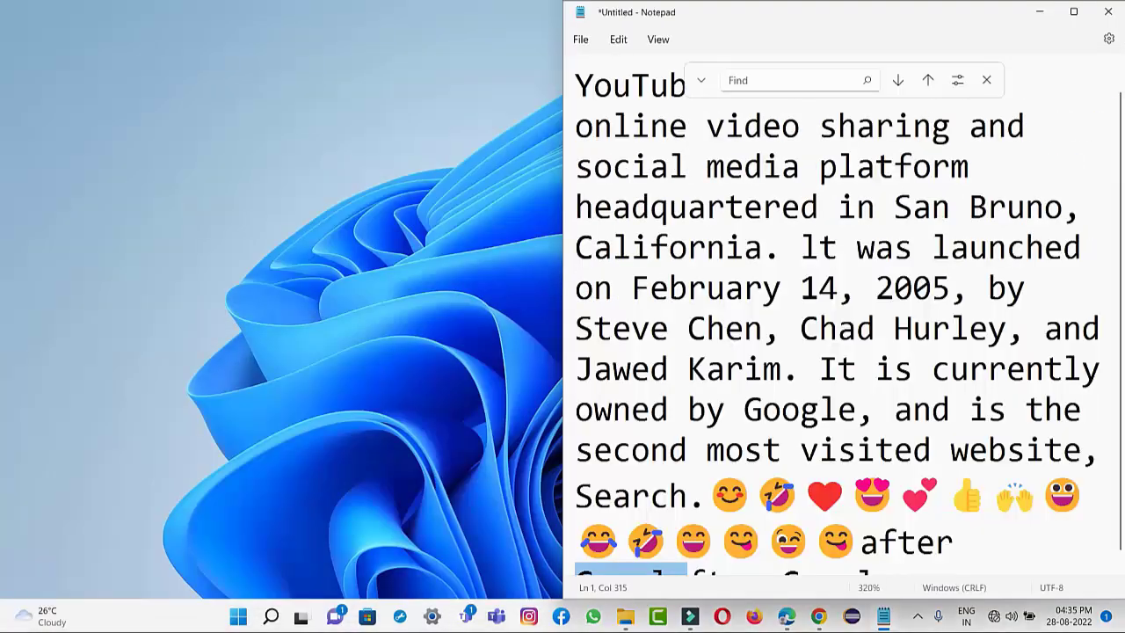
{"action": "key", "text": "super+alt+Left"}
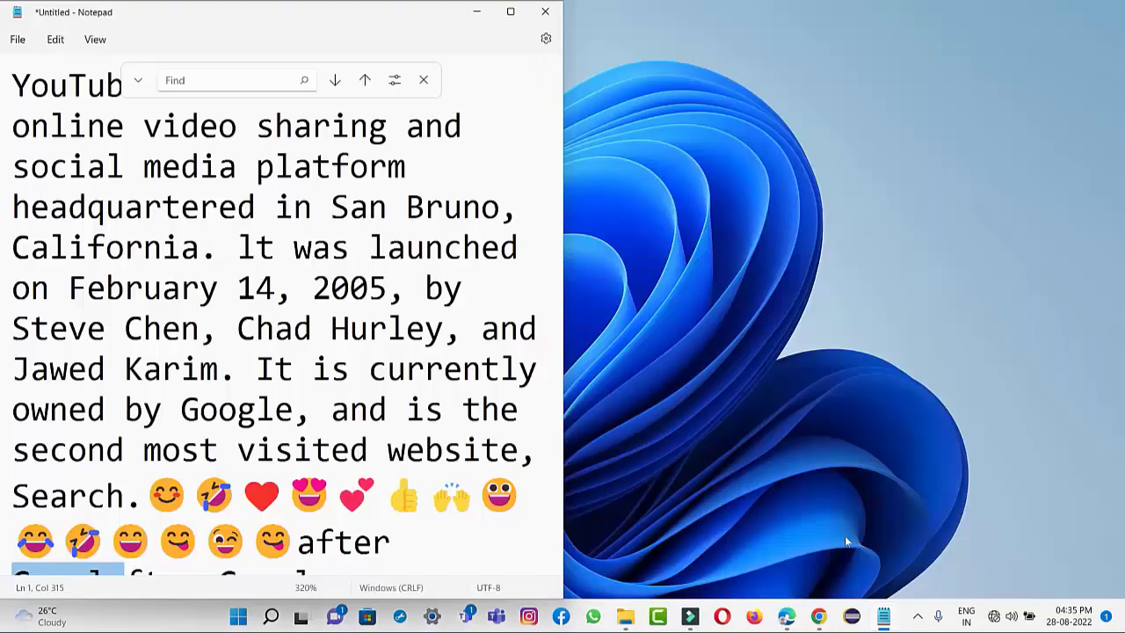
{"action": "key", "text": "super+Down"}
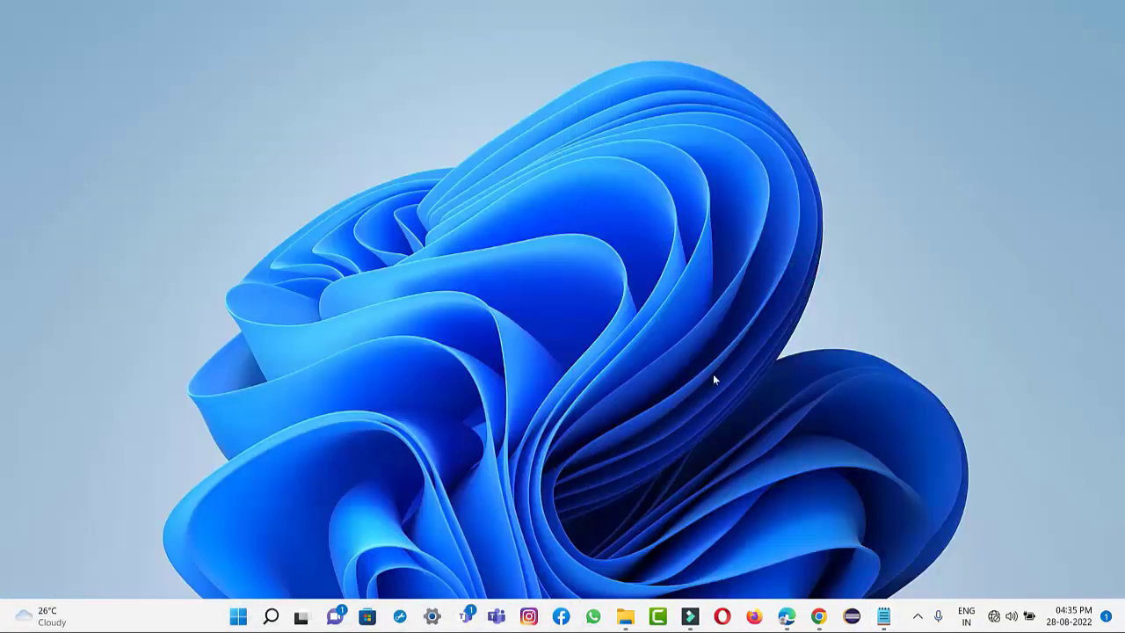